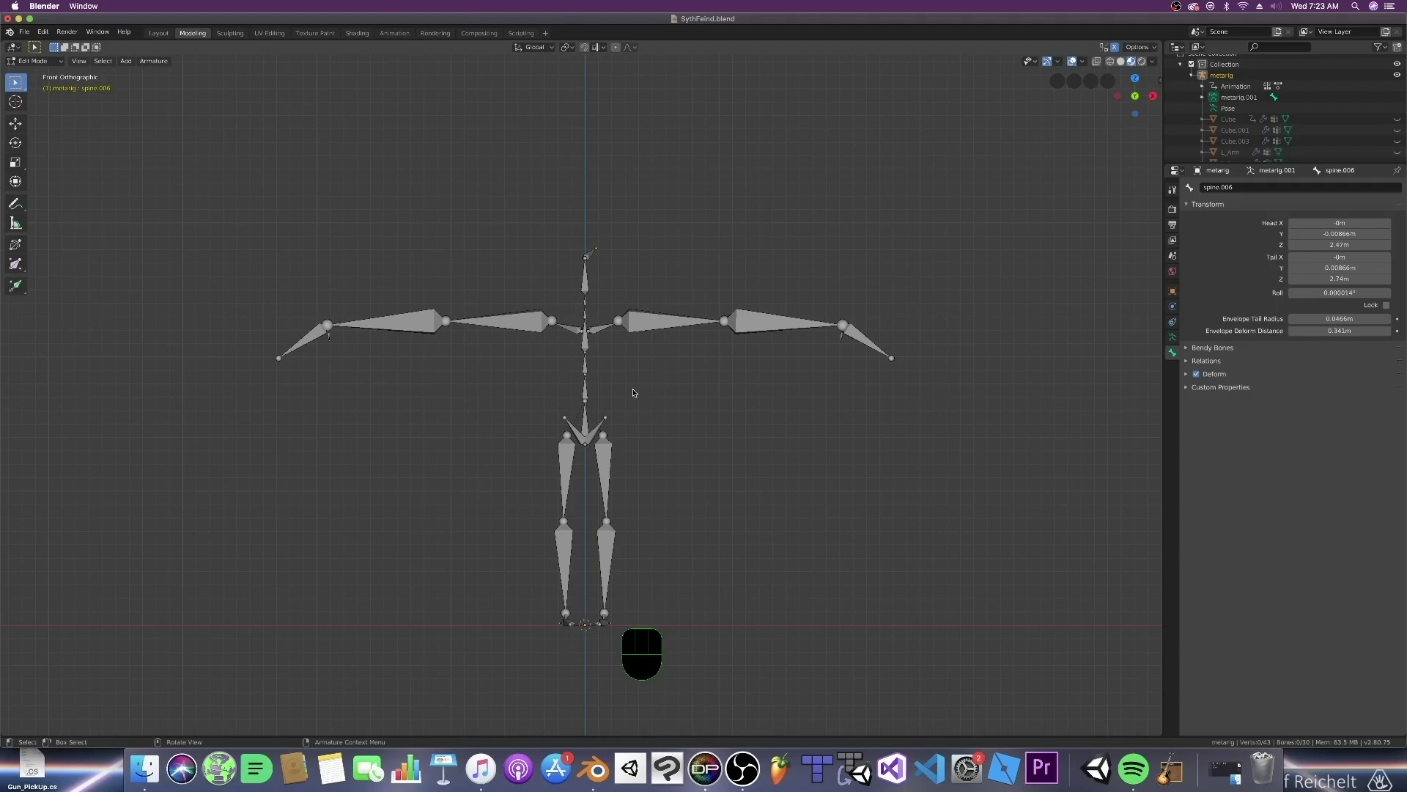
# Show the armature tool options in the sidebar and keep X-Axis Mirror enabled
pyautogui.press('n')
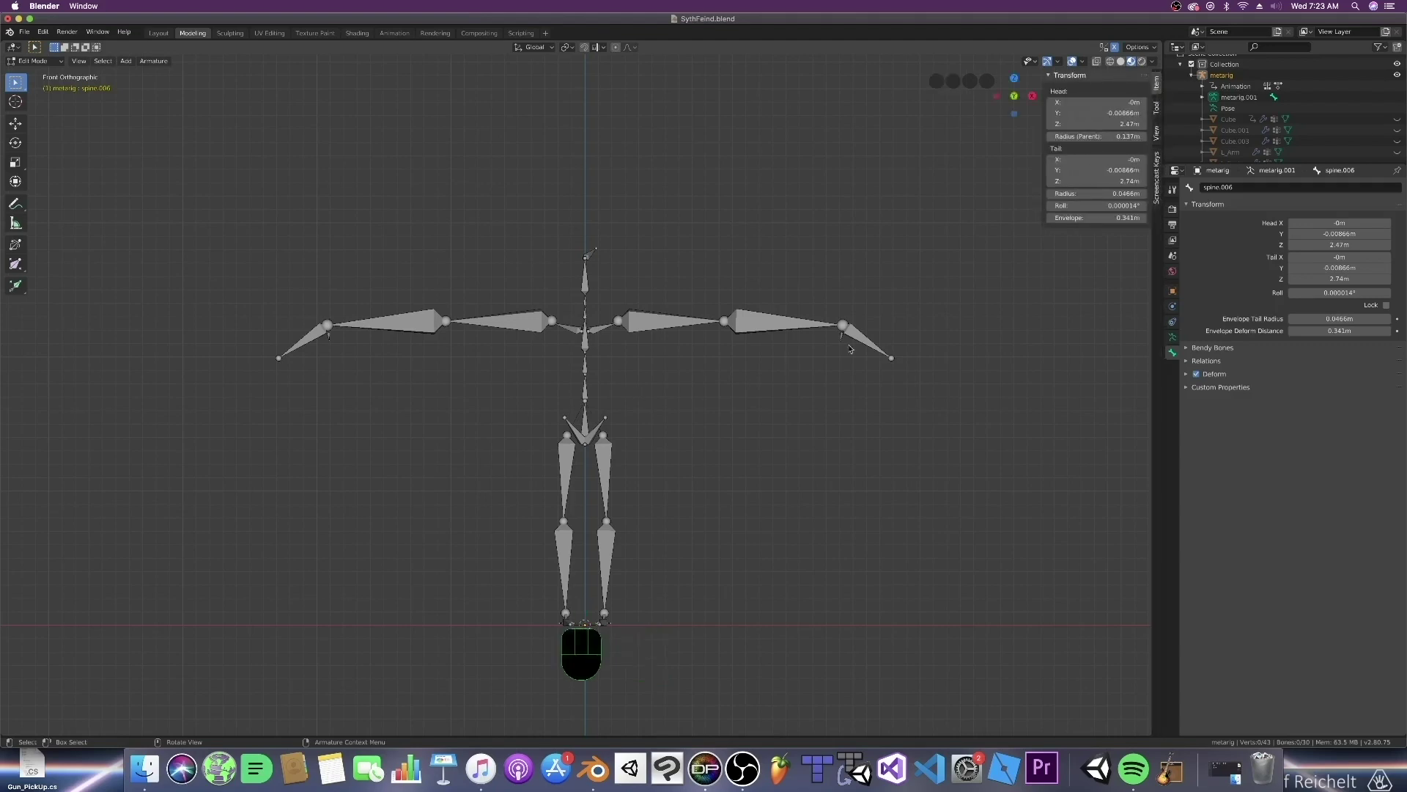
pyautogui.click(1156, 110)
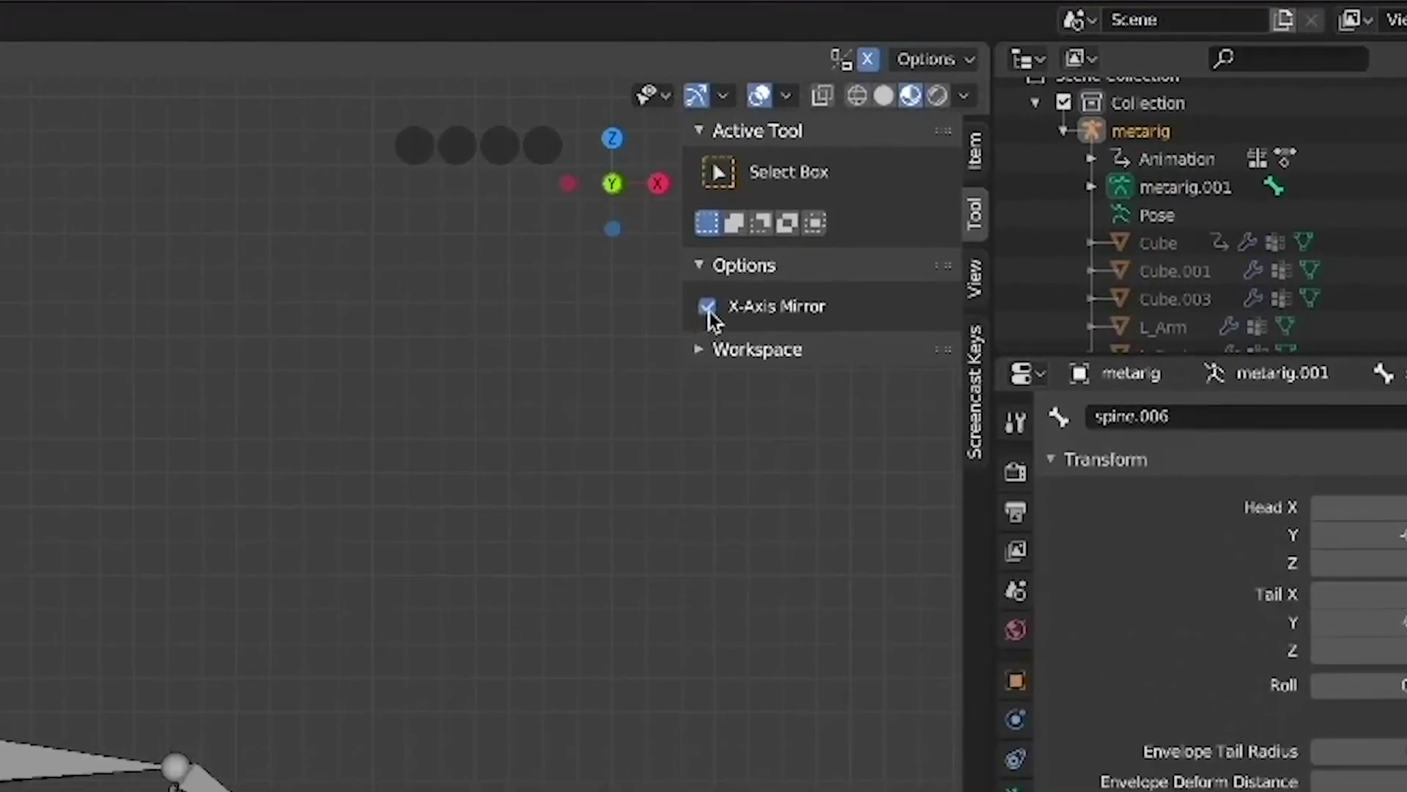
pyautogui.click(708, 308)
pyautogui.click(708, 308)
pyautogui.click(708, 308)
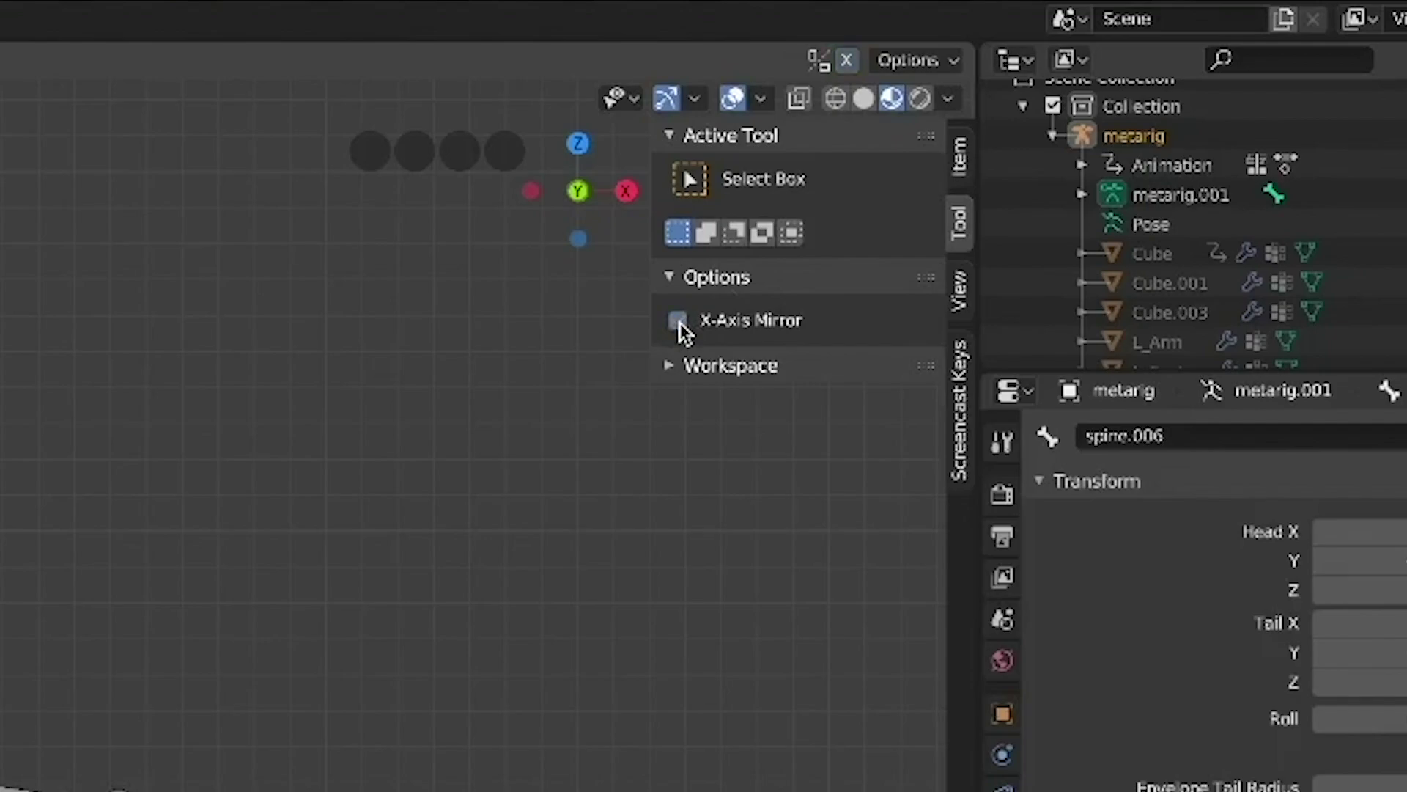
pyautogui.click(679, 323)
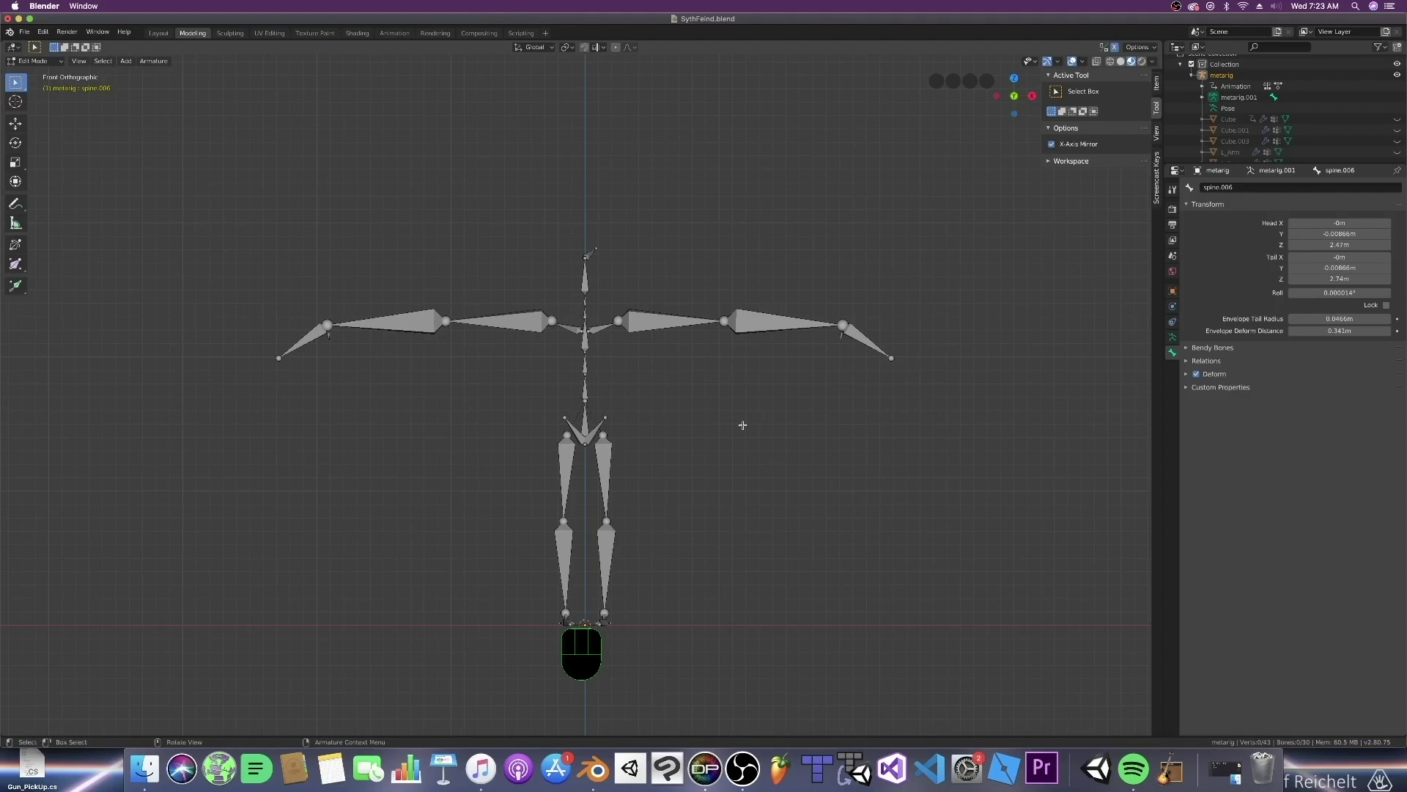
# Extrude a mirrored bone about 0.22 m backward from the ankle joint at the end of the shin, working in side view
pyautogui.press('KP_3')
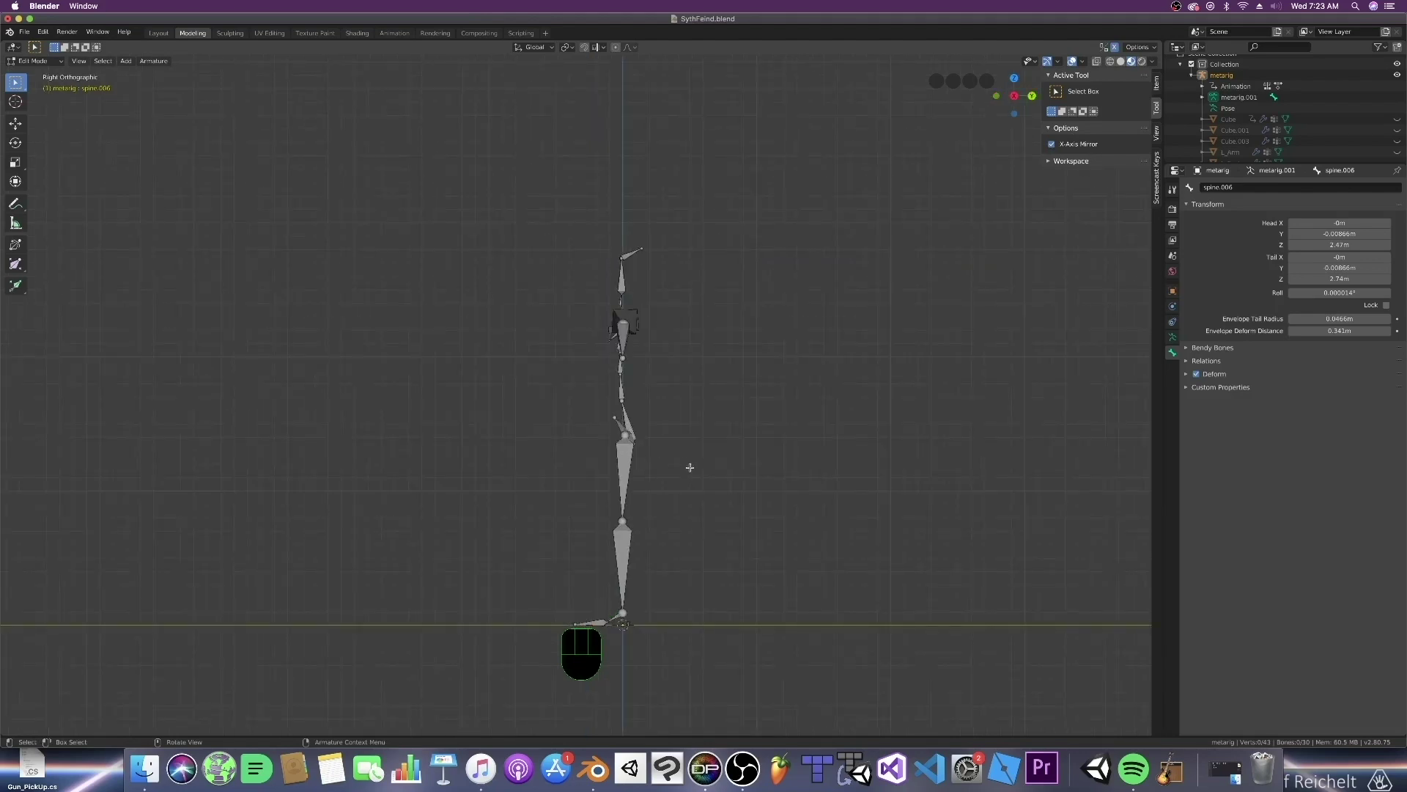
pyautogui.keyDown('shift'); pyautogui.moveTo(689, 467); pyautogui.dragTo(710, 359, button='middle'); pyautogui.keyUp('shift')
pyautogui.scroll(2, 710, 373)
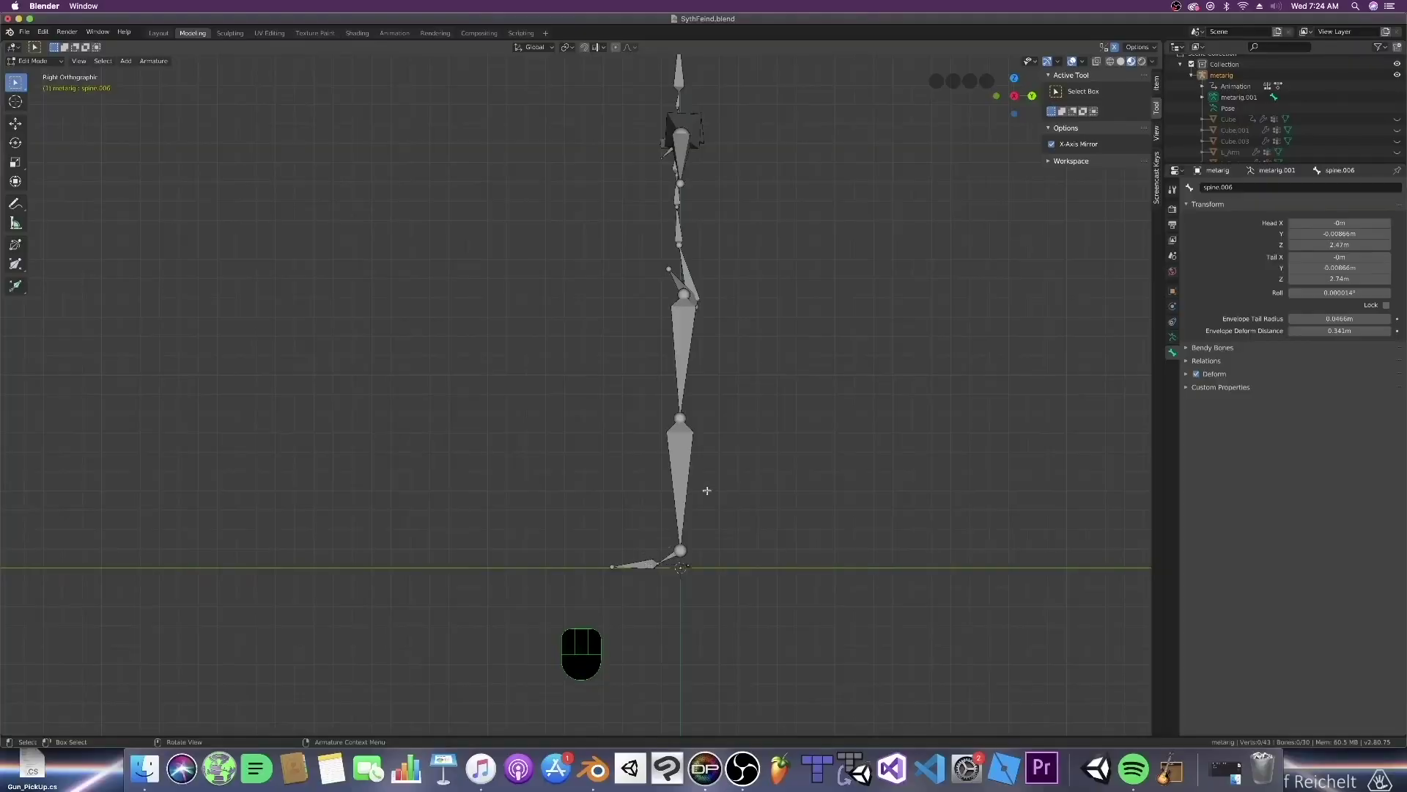
pyautogui.click(683, 551)
pyautogui.press('e')
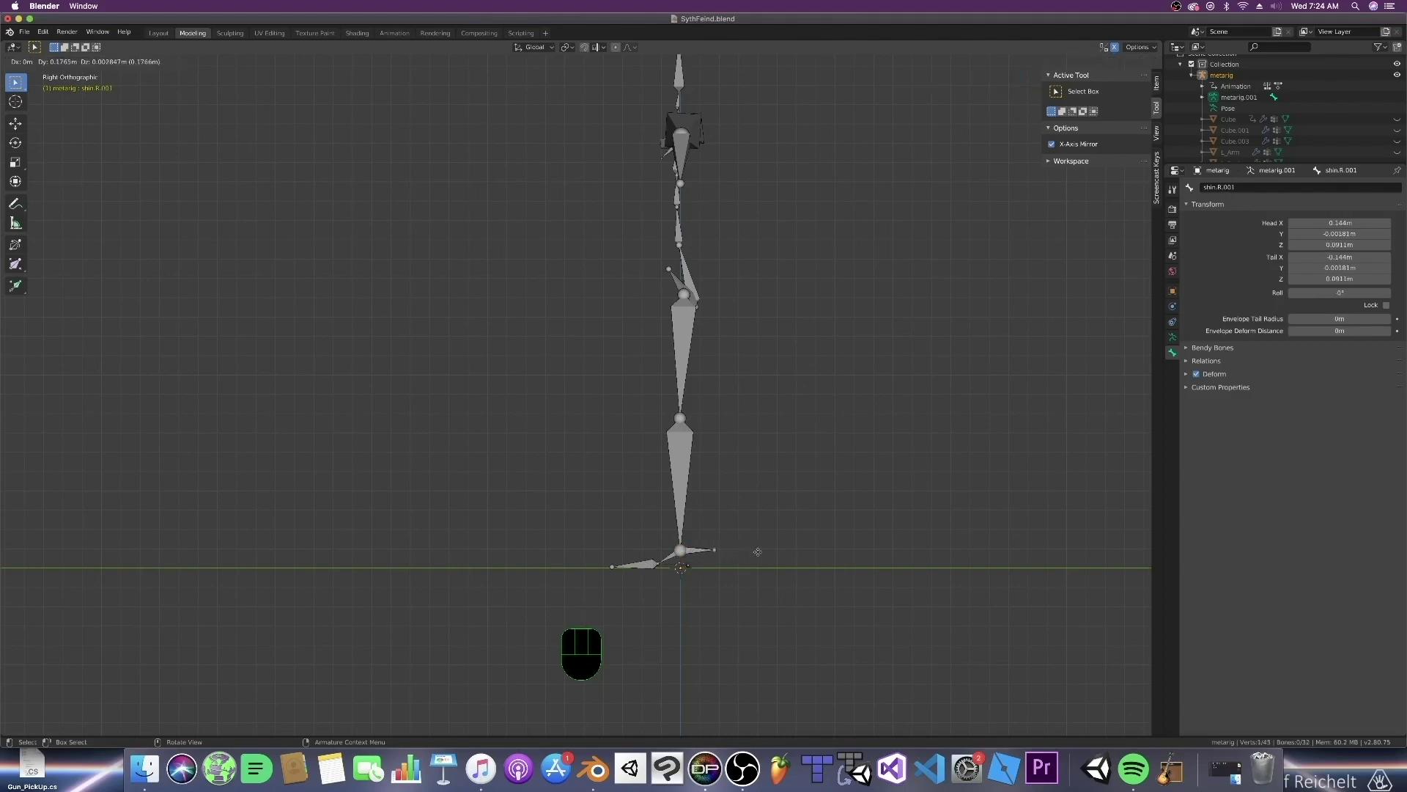
pyautogui.click(764, 553)
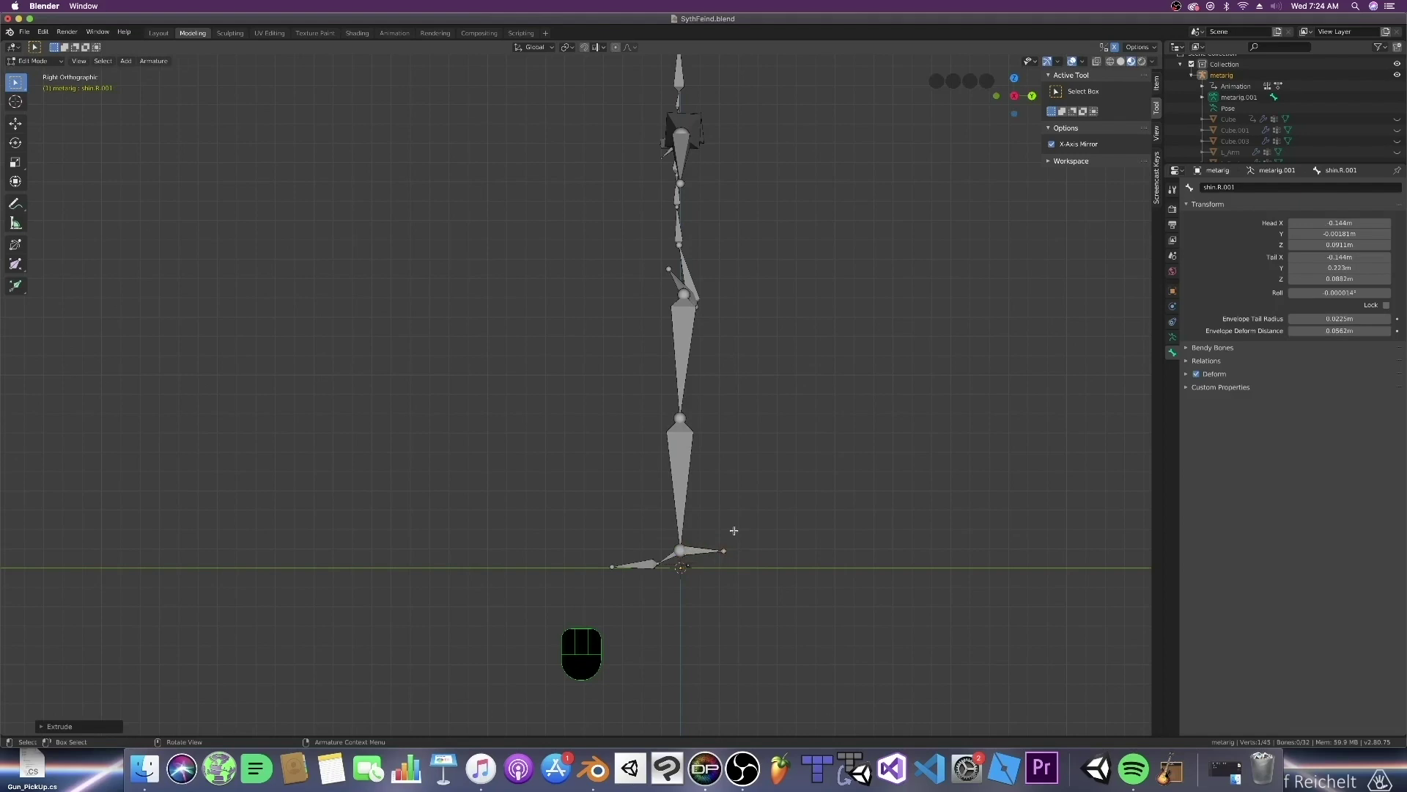
# Clear the parent of the new left heel bone so it is detached from the shin, and deselect it
pyautogui.click(700, 552)
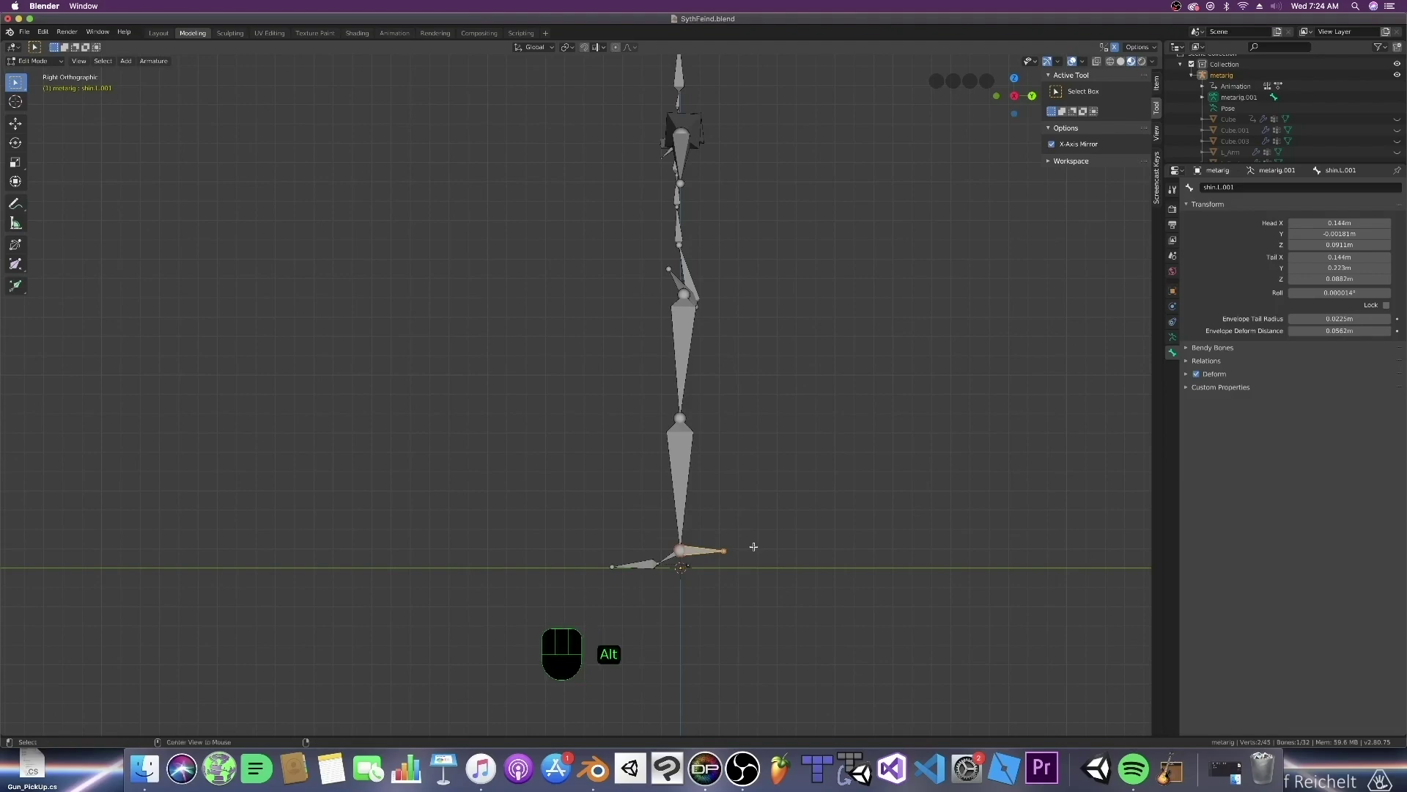
pyautogui.hotkey('alt', 'p')
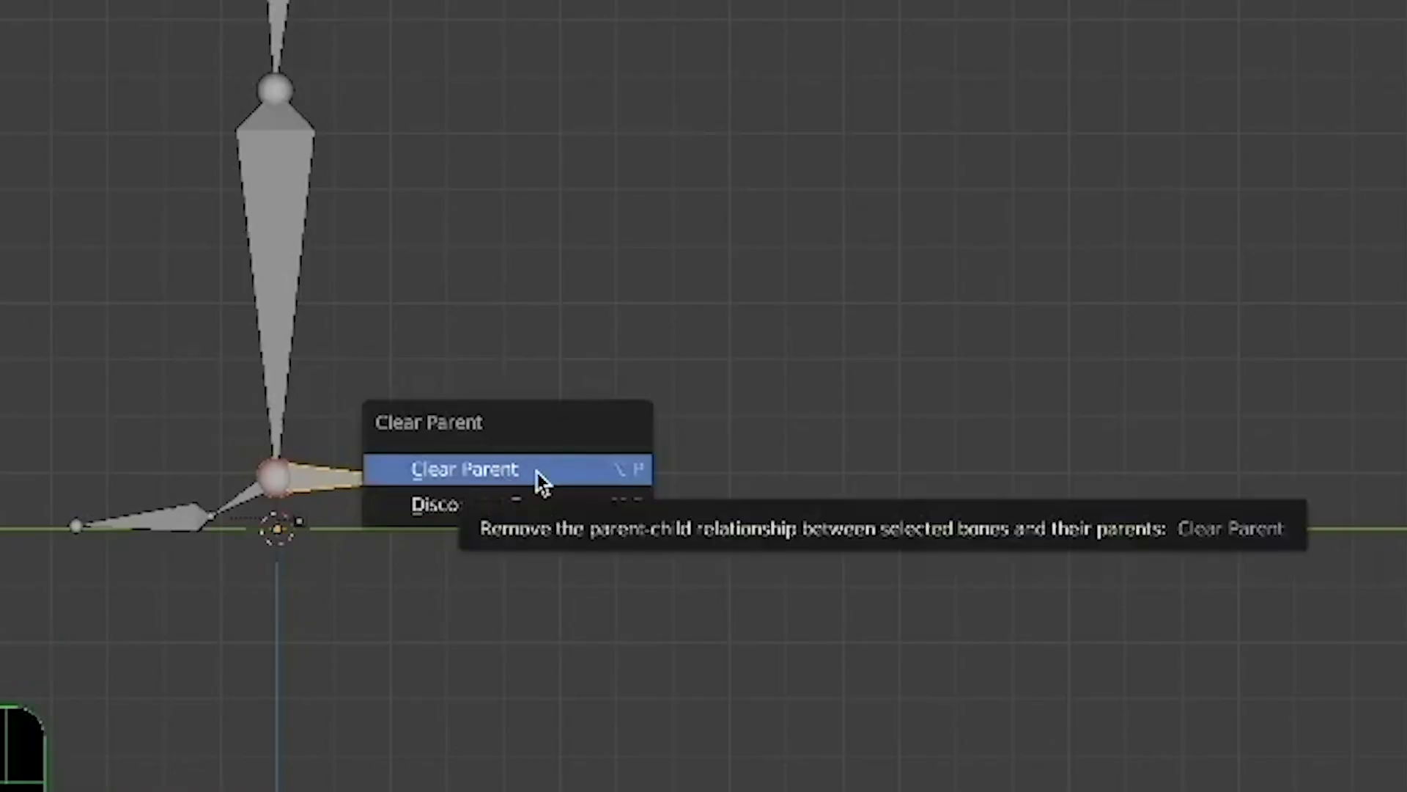
pyautogui.click(537, 474)
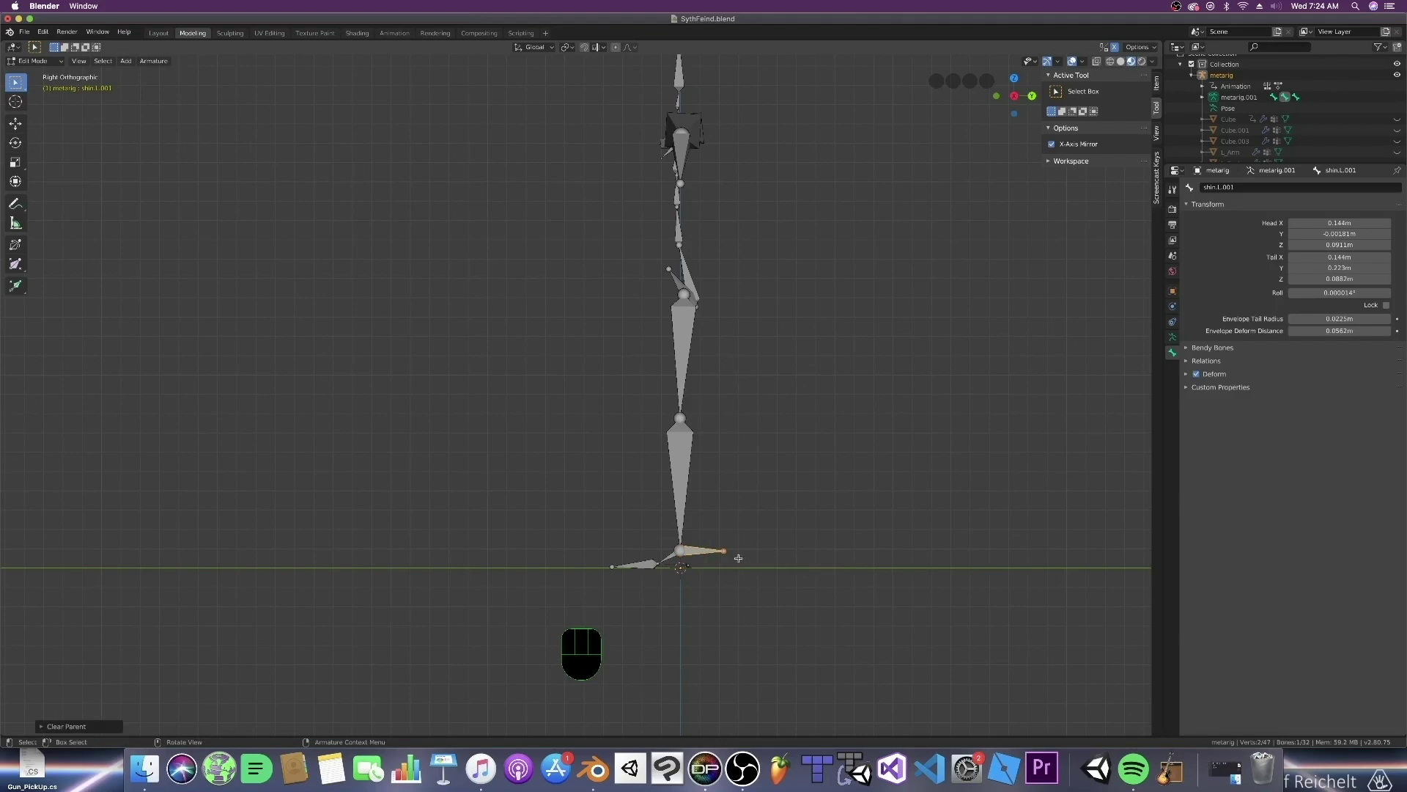
pyautogui.press('g')
pyautogui.press('Escape')
pyautogui.click(588, 416)
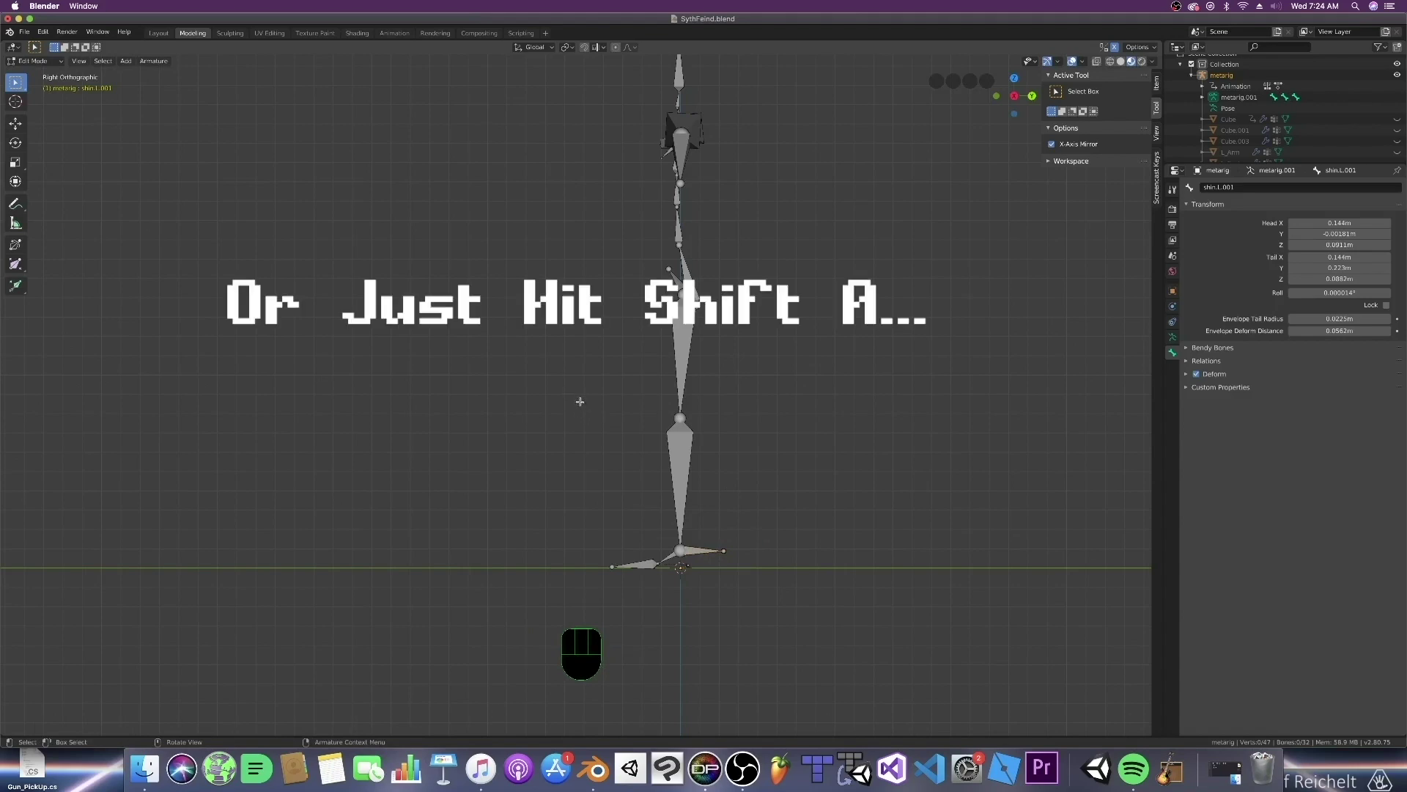
# Place the 3D cursor in front of the knee and add a new single bone there
pyautogui.press('shift')
pyautogui.press('shift')
pyautogui.keyDown('shift'); pyautogui.rightClick(571, 422); pyautogui.keyUp('shift')
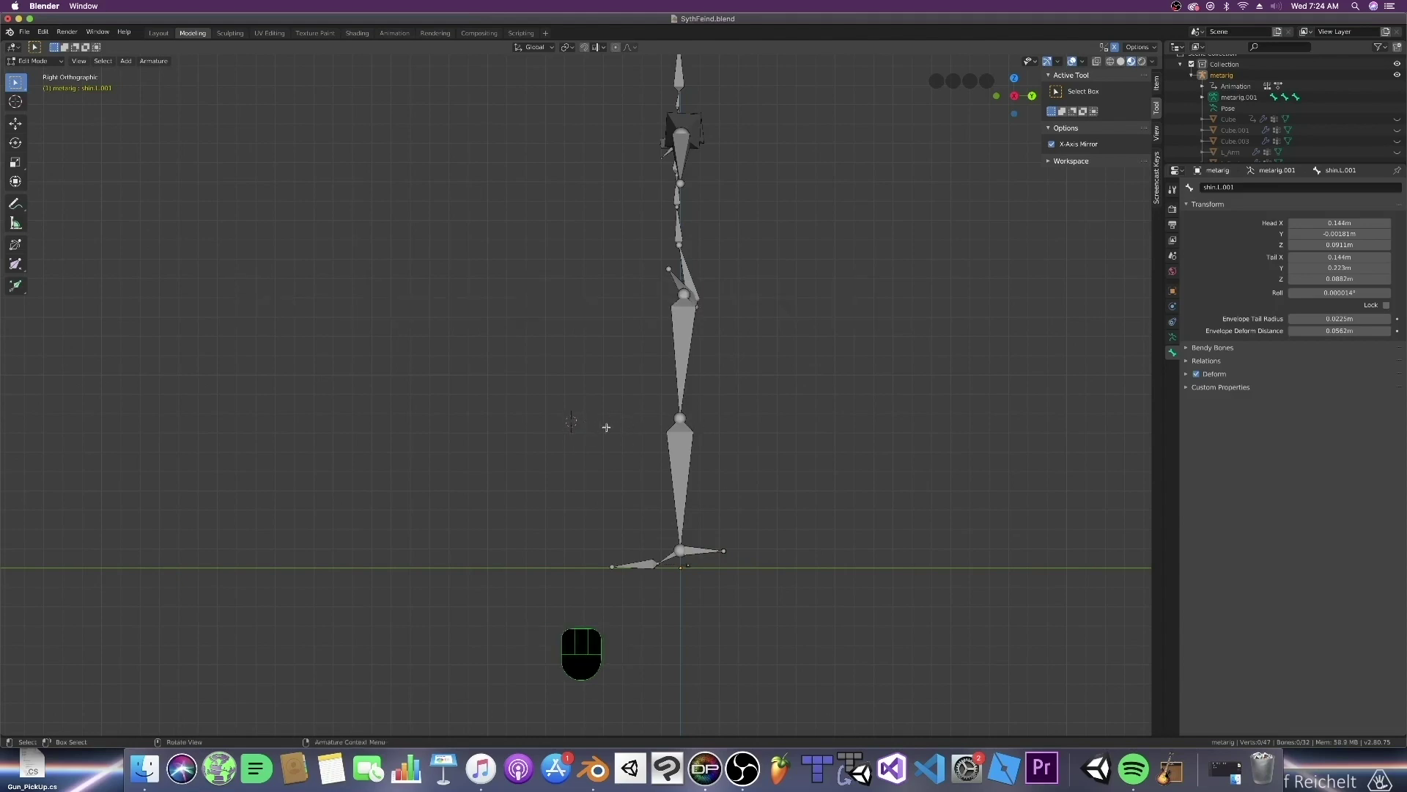
pyautogui.hotkey('shift', 'a')
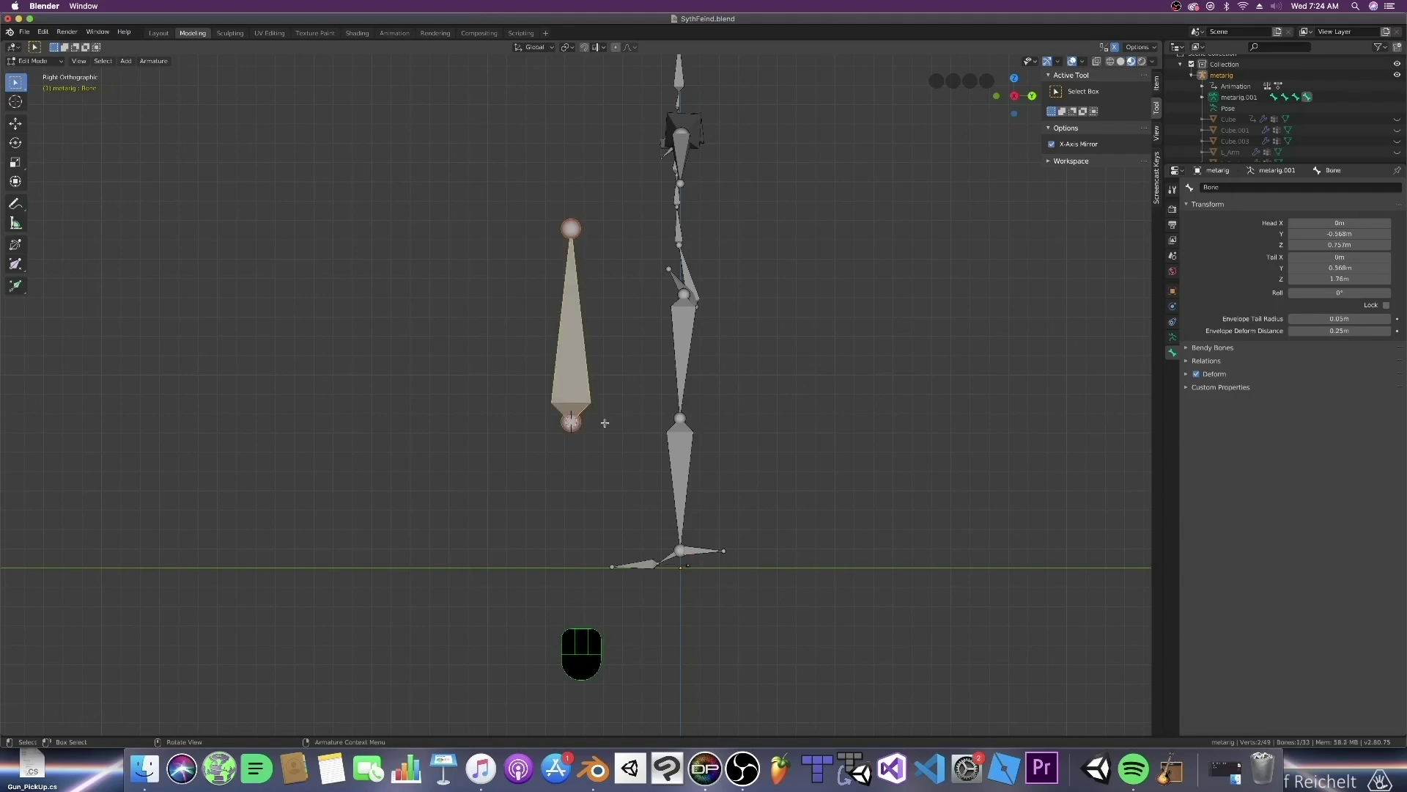
# Rotate the new bone by 90 degrees to point forward from the knee, and shrink it to about 0.29 m long
pyautogui.press('r')
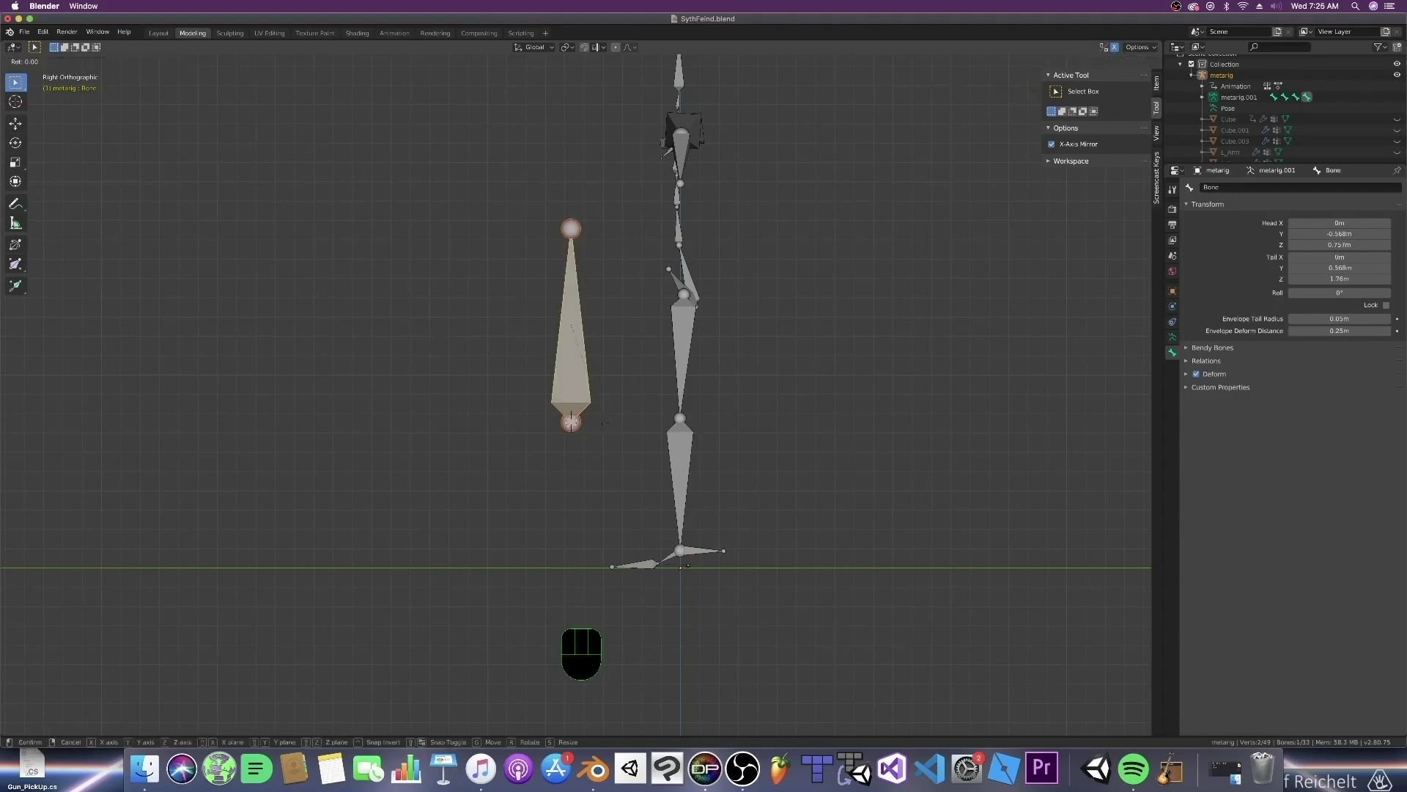
pyautogui.click(605, 423)
pyautogui.hotkey('ctrl', 'z')
pyautogui.write('r90')
pyautogui.press('Return')
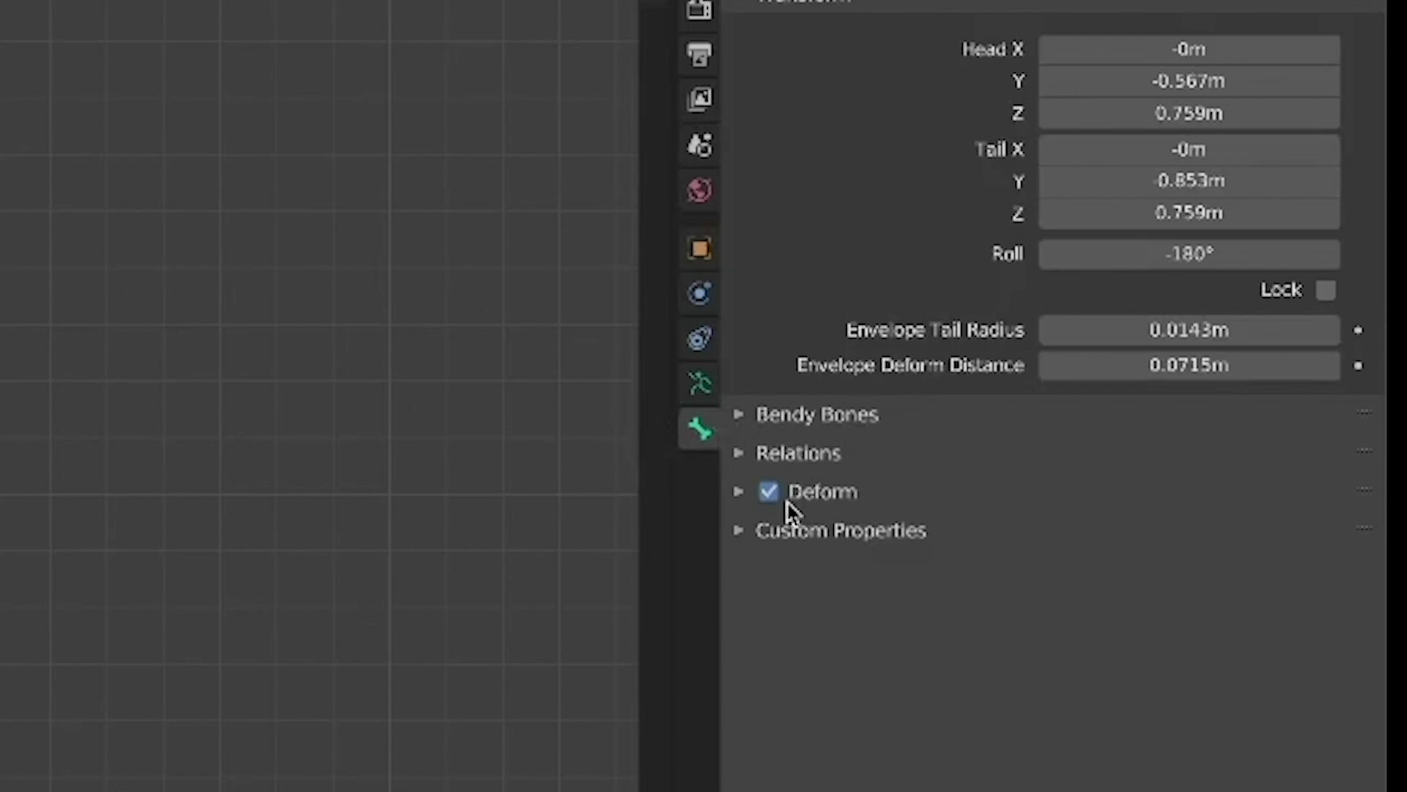
# Turn off Deform for the bone in front of the knee and rename it Pole Target.L
pyautogui.click(768, 491)
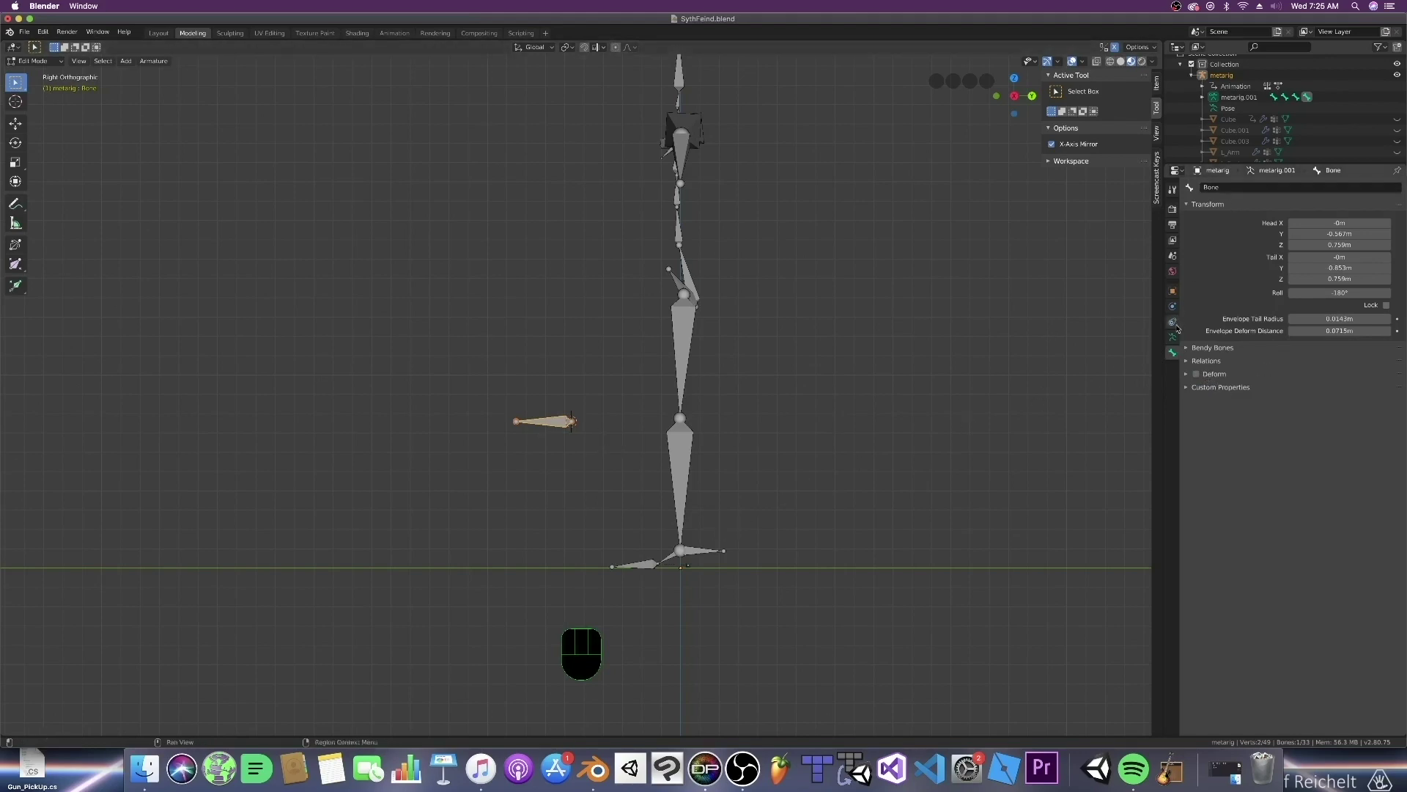
pyautogui.click(1232, 187)
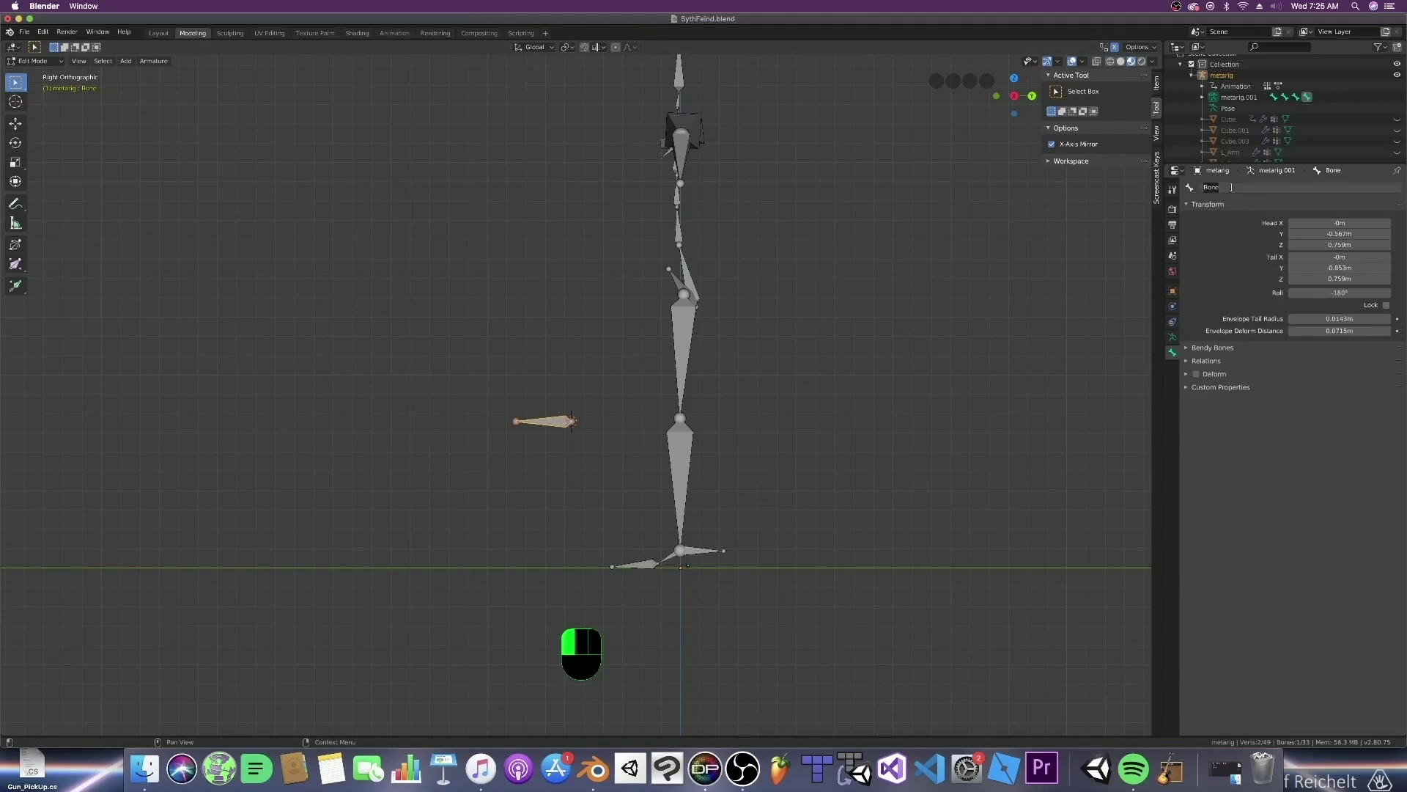
pyautogui.write('Pole Target.L')
pyautogui.press('Return')
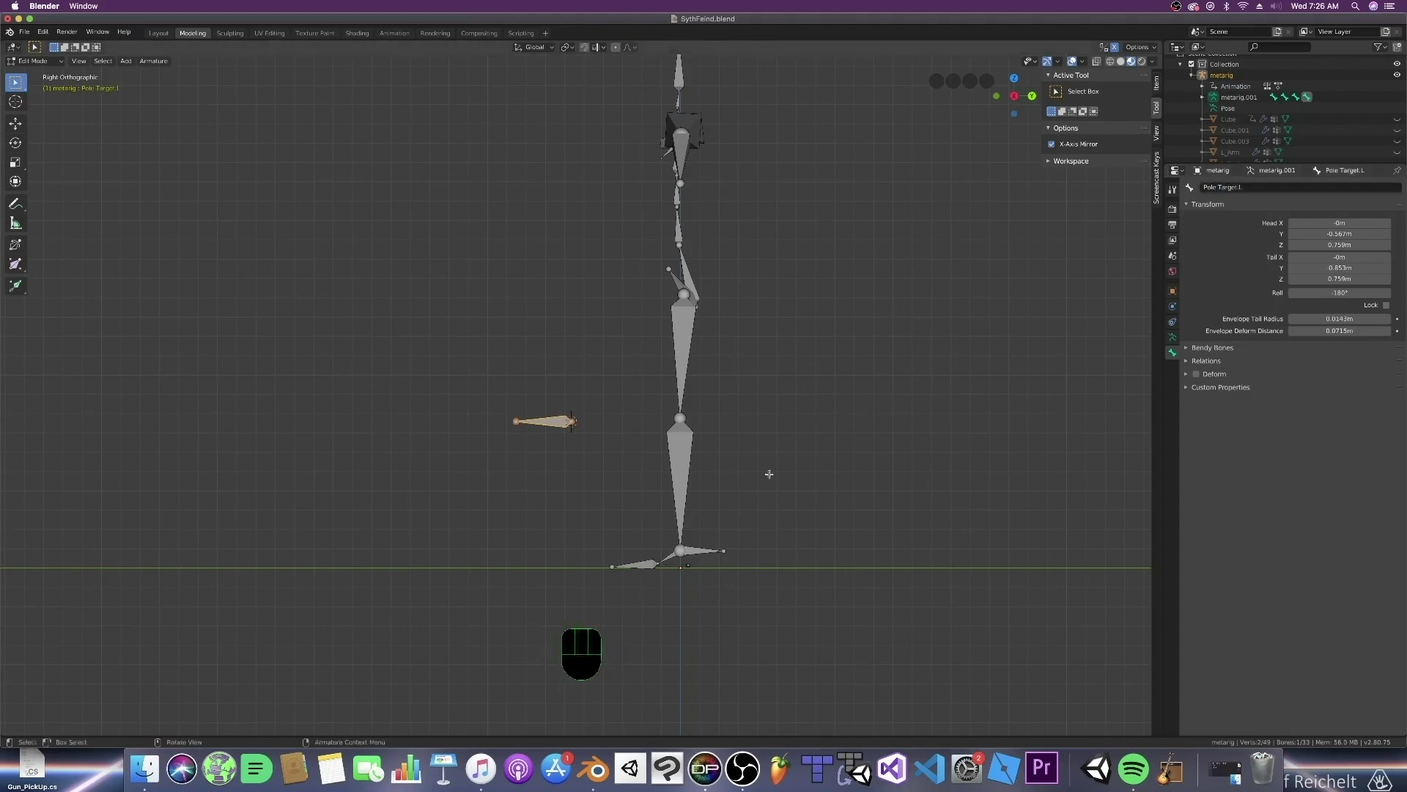
# Make the left heel bone non-deforming with the name Leg IK.L, and save the file
pyautogui.click(706, 550)
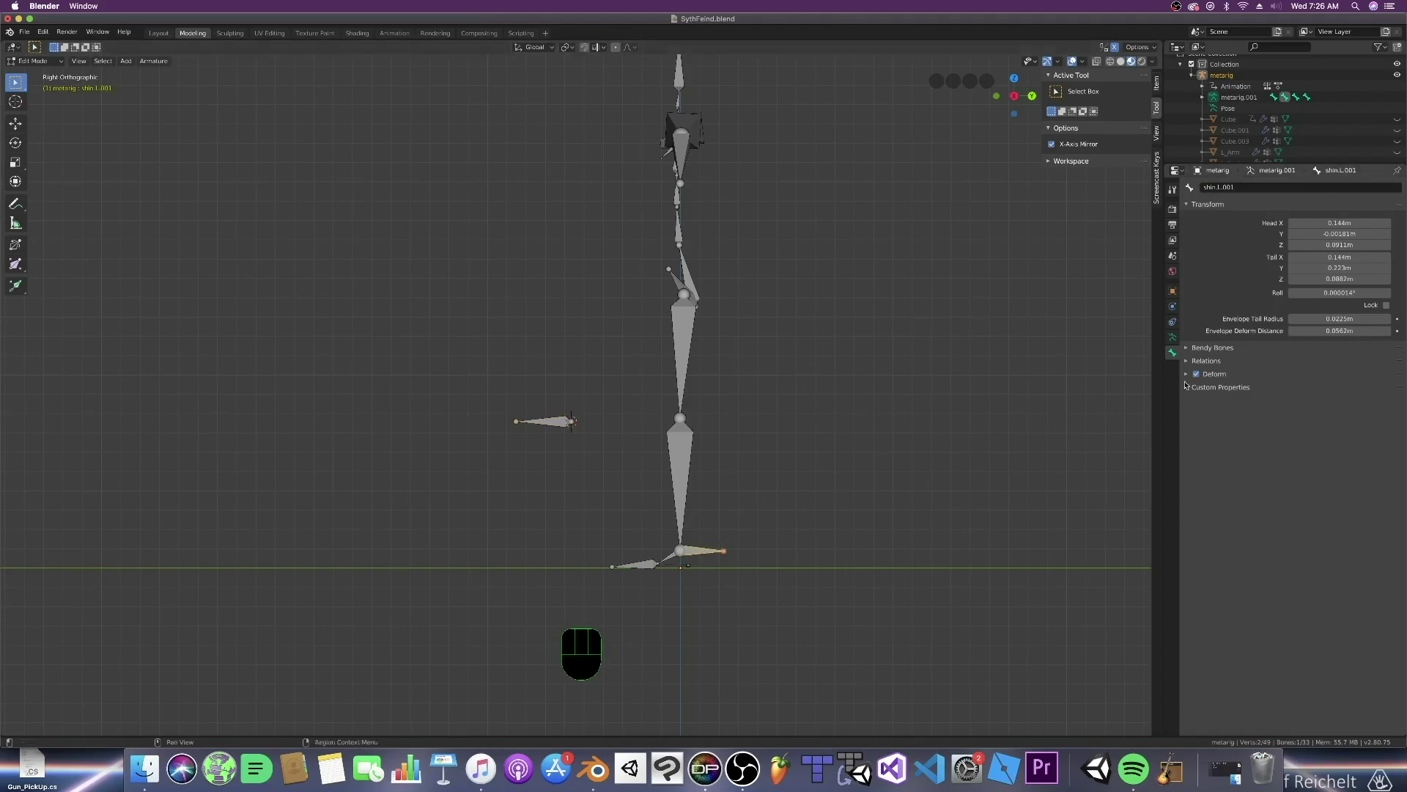
pyautogui.click(1249, 186)
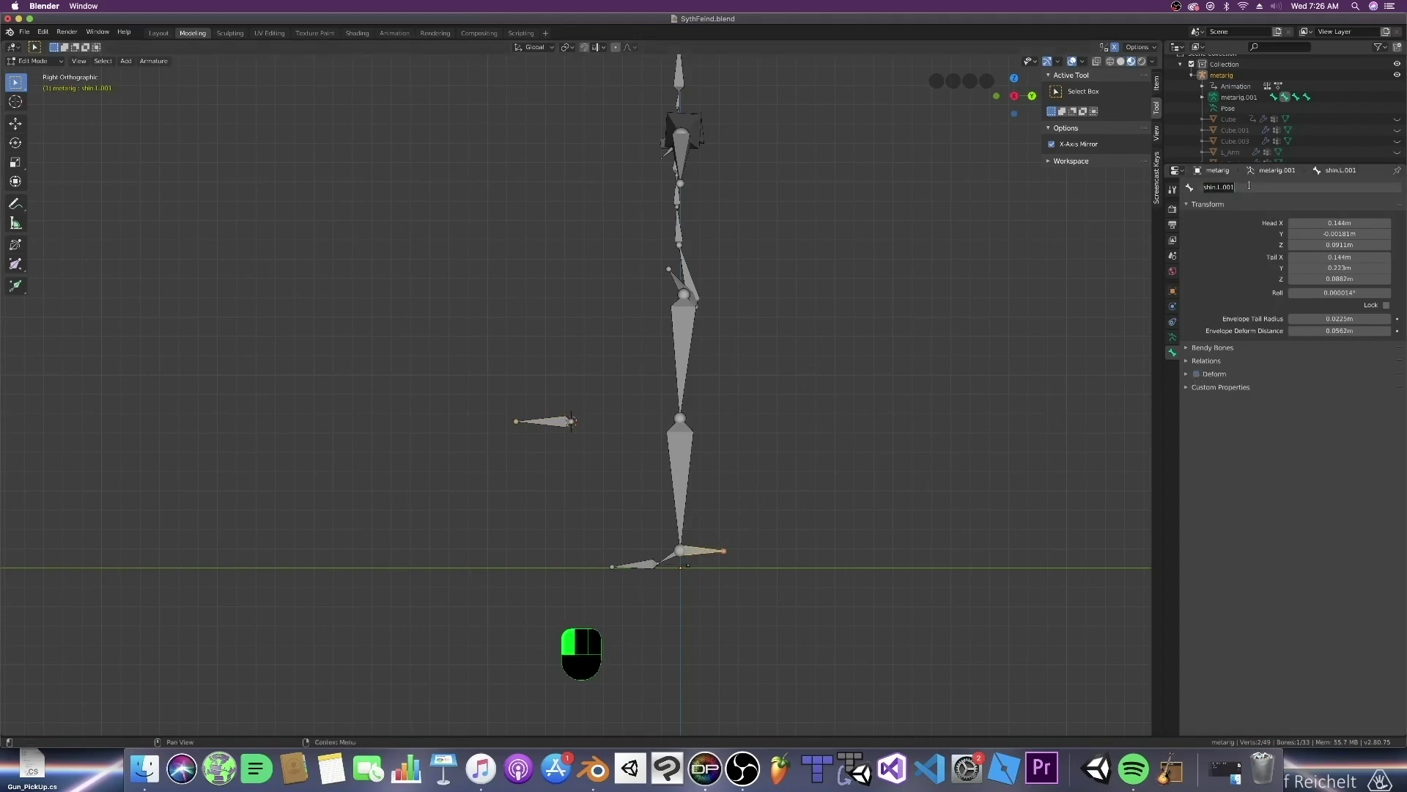
pyautogui.write('Leg IK.L')
pyautogui.press('Return')
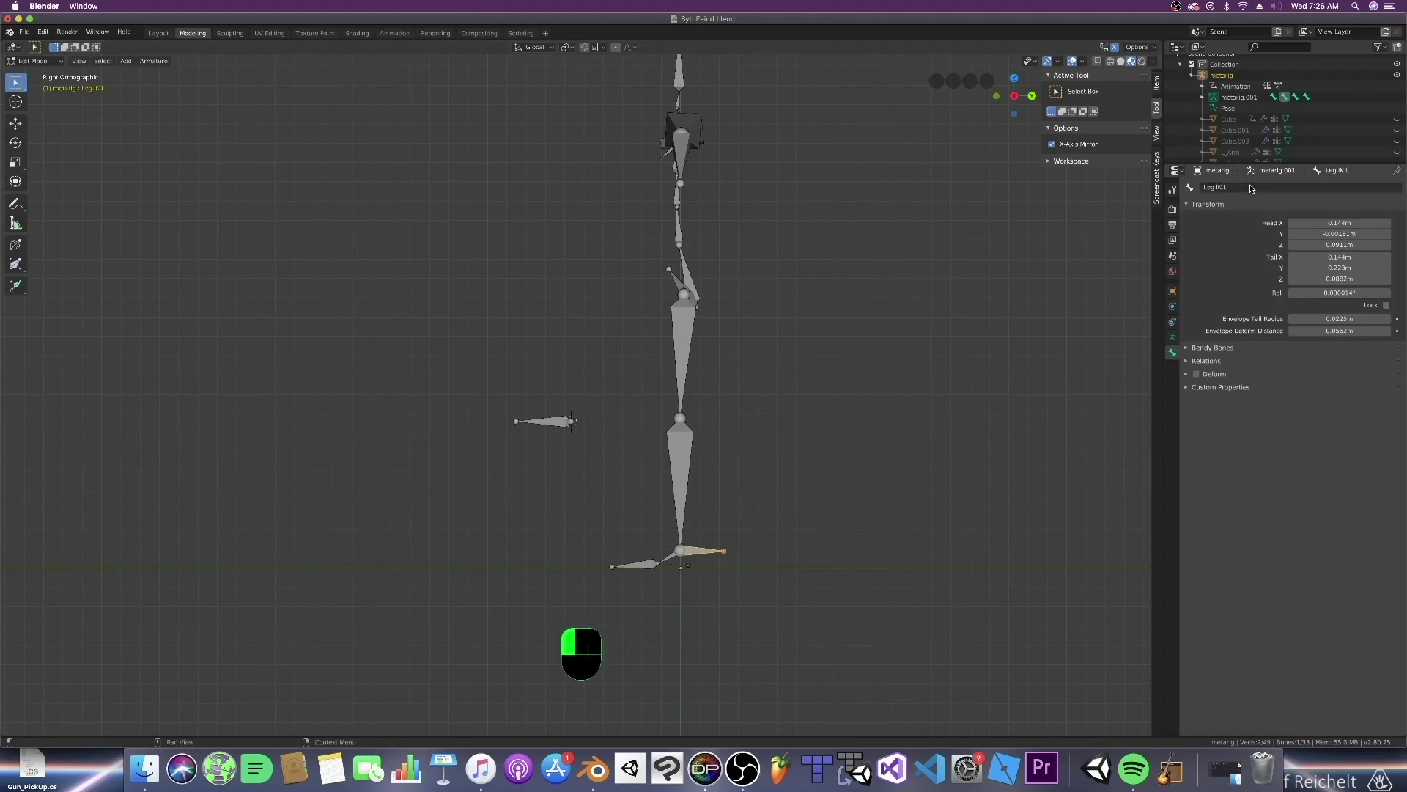
pyautogui.press('super+s')
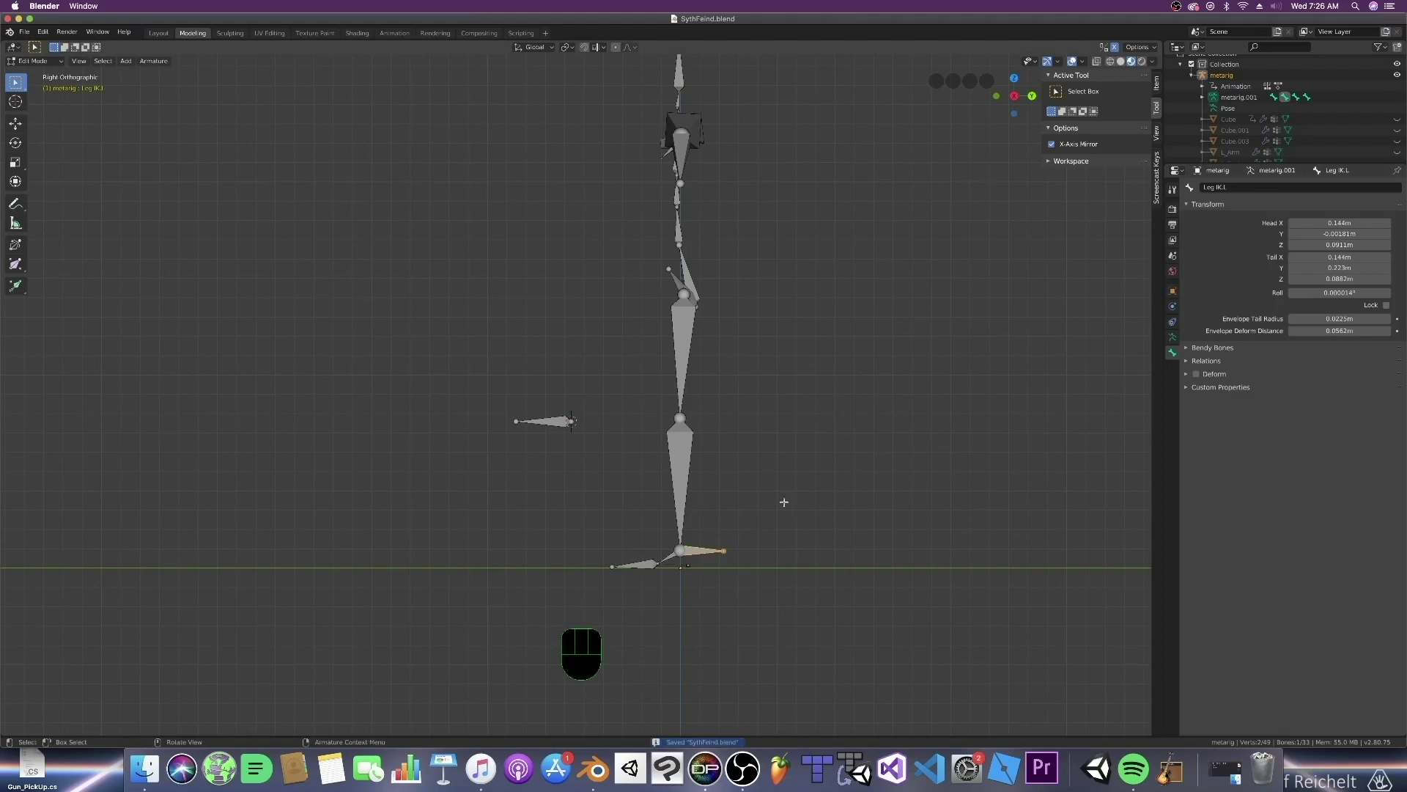
# Examine the left and right heel bones from several angles and in front view
pyautogui.moveTo(763, 443); pyautogui.dragTo(851, 565, button='middle')
pyautogui.click(719, 550)
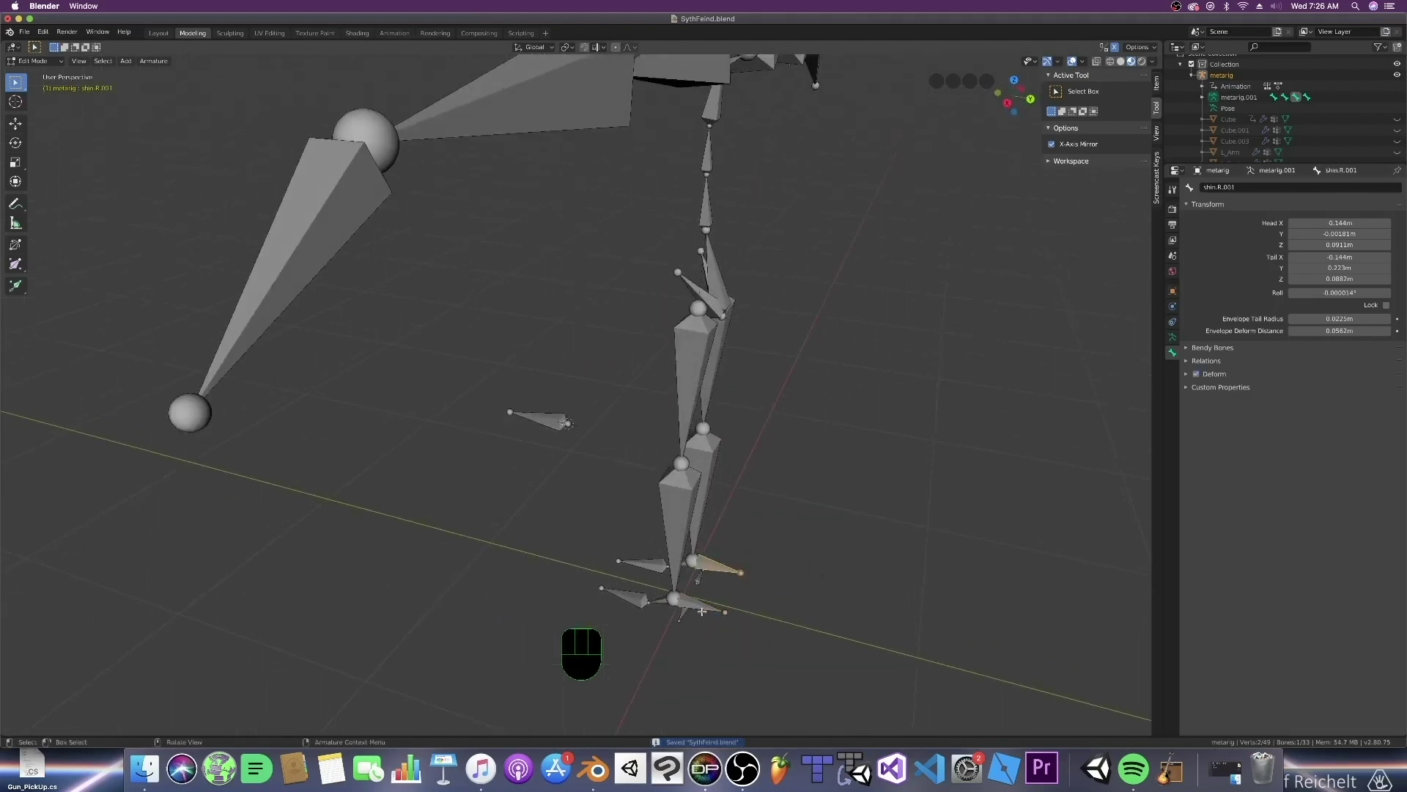
pyautogui.click(717, 603)
pyautogui.moveTo(716, 602); pyautogui.dragTo(836, 618, button='middle')
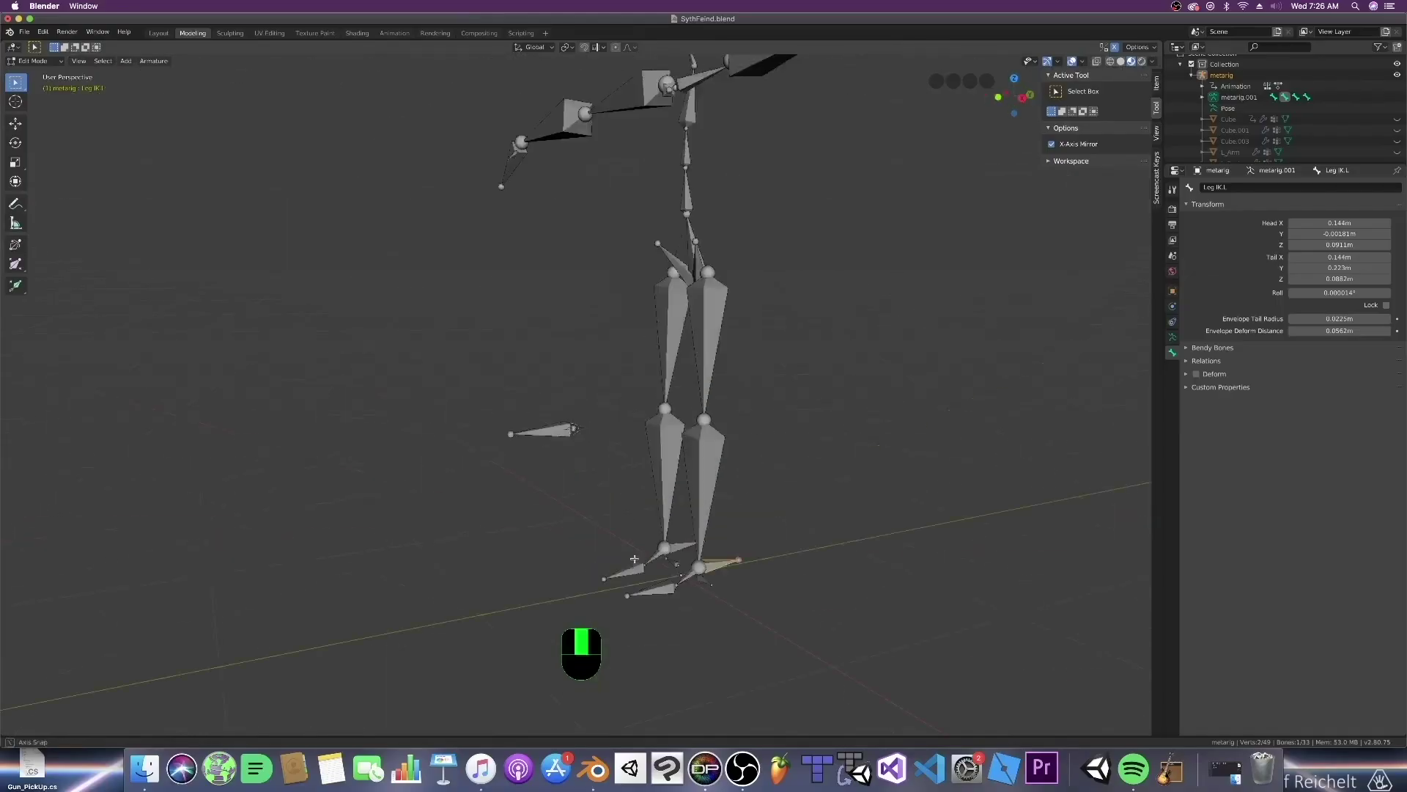
pyautogui.moveTo(660, 557); pyautogui.dragTo(697, 552, button='middle')
pyautogui.press('KP_1')
pyautogui.scroll(6, 660, 520)
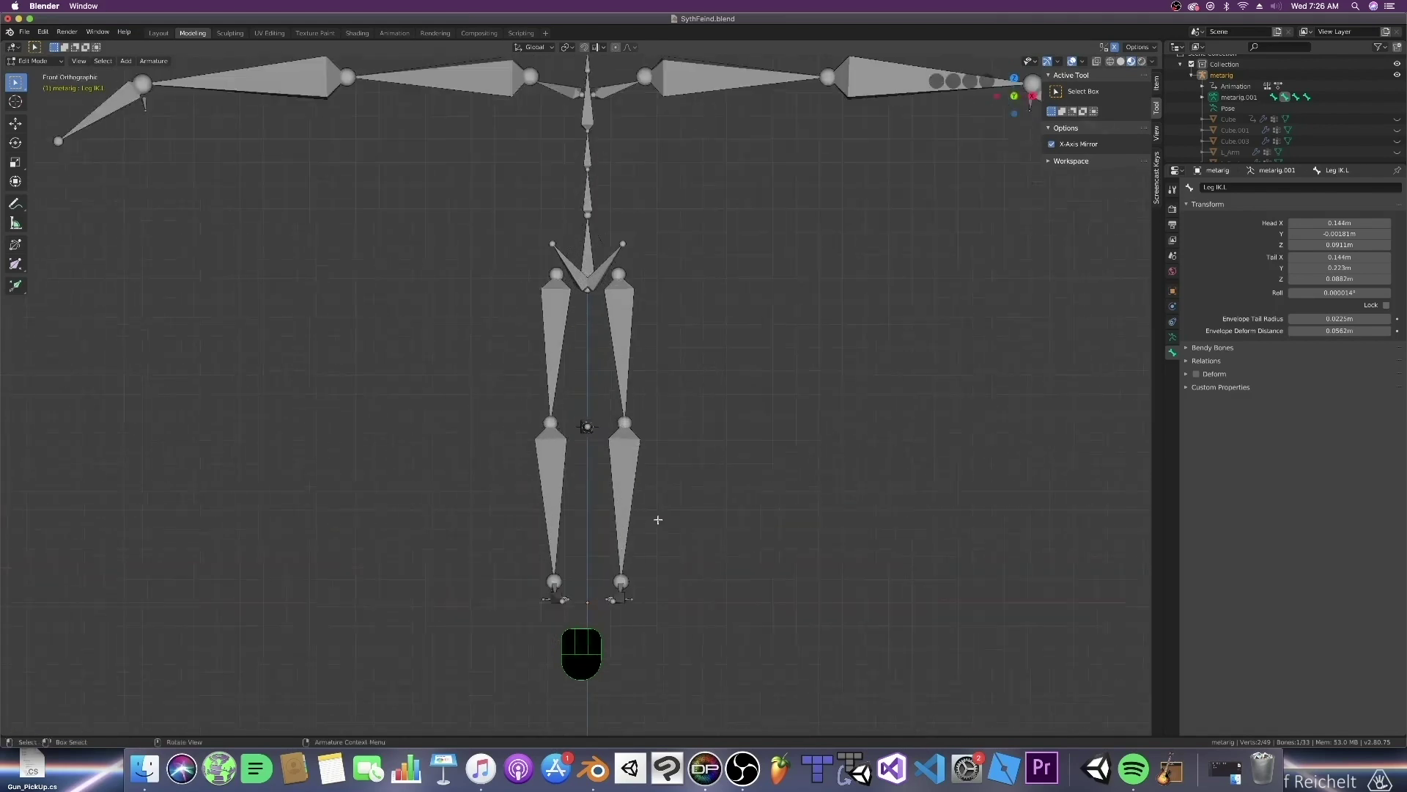
pyautogui.scroll(-2, 666, 506)
pyautogui.moveTo(653, 537); pyautogui.dragTo(711, 563, button='middle')
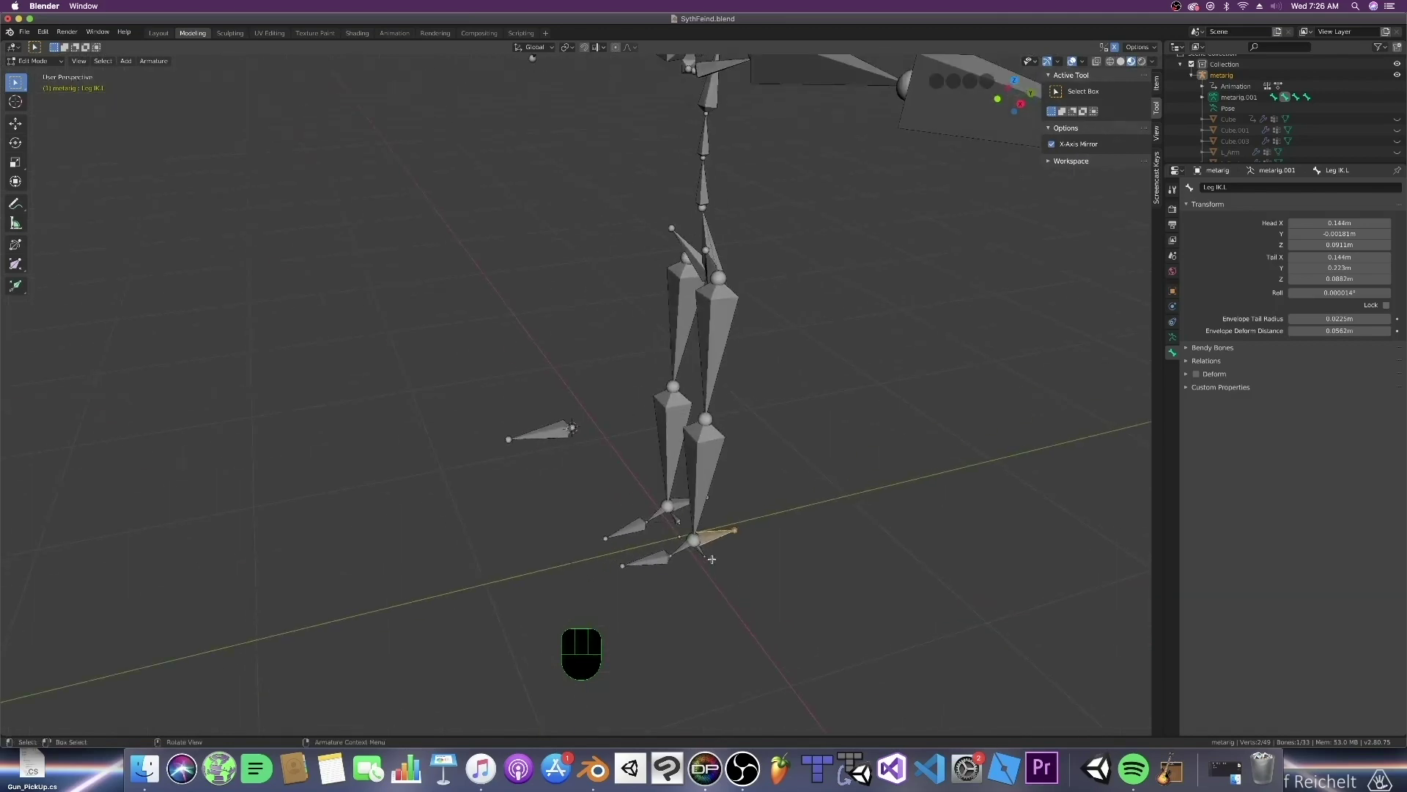
# Move the Pole Target.L bone along the X axis to about 0.17 m, directly in front of the left knee
pyautogui.click(551, 431)
pyautogui.moveTo(550, 430); pyautogui.dragTo(580, 444, button='middle')
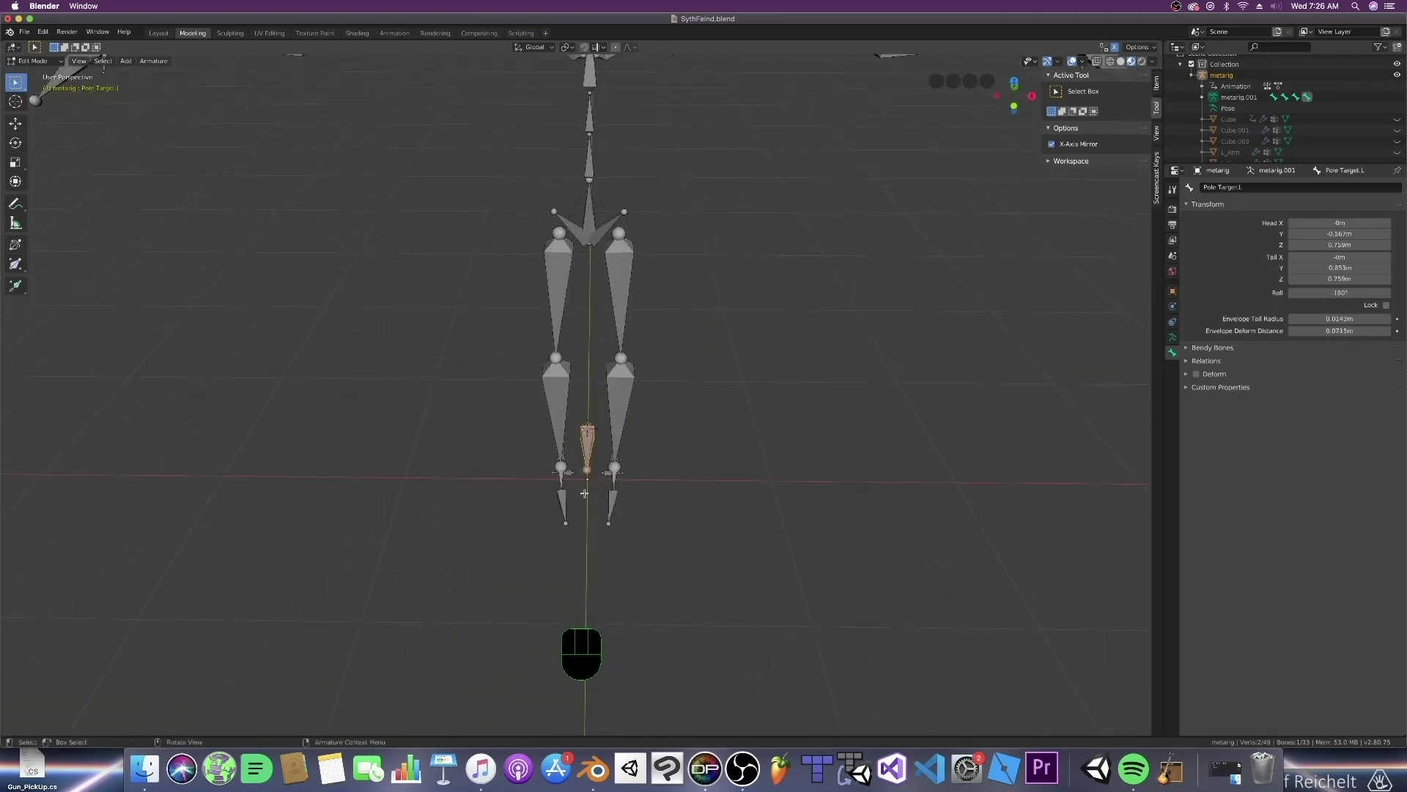
pyautogui.moveTo(640, 516); pyautogui.dragTo(671, 465, button='middle')
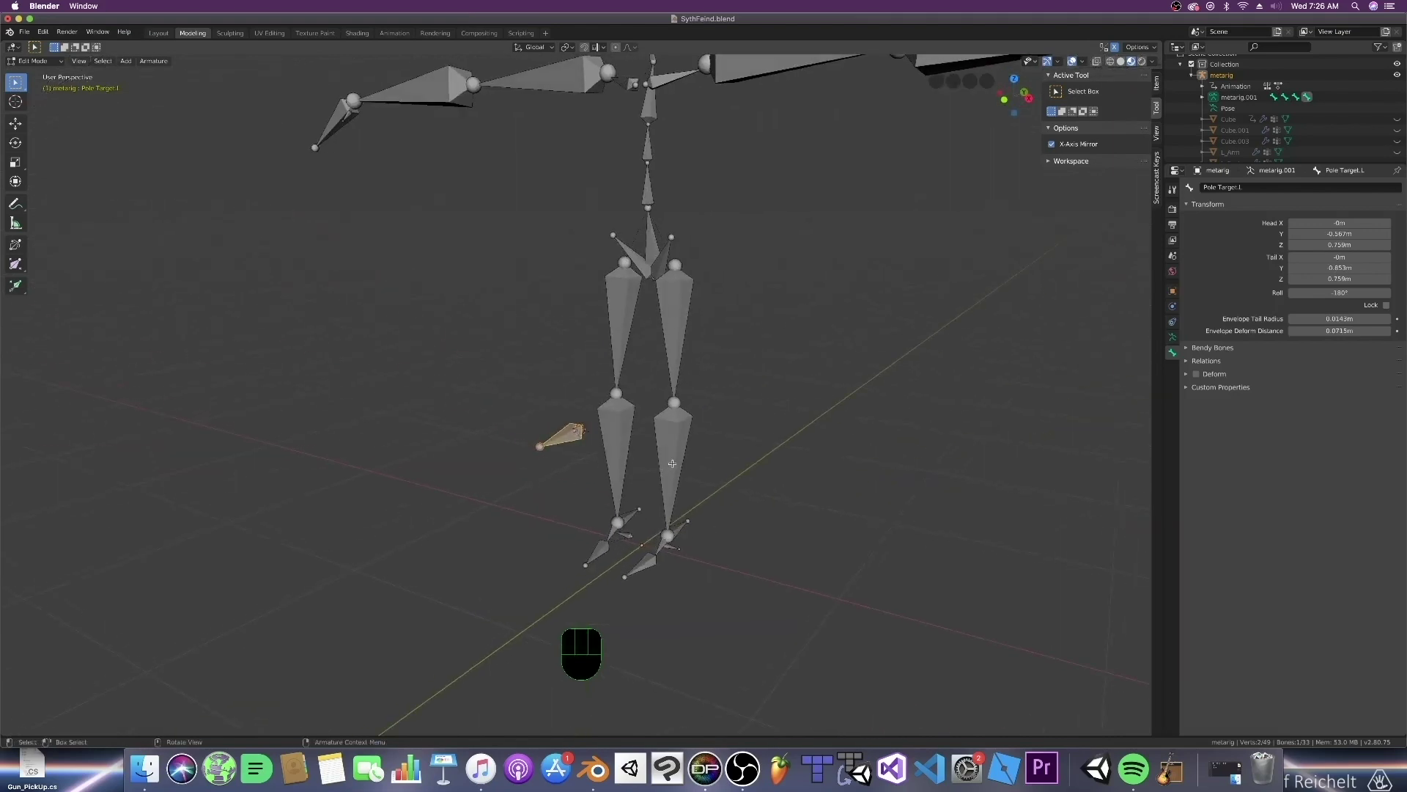
pyautogui.press('KP_3')
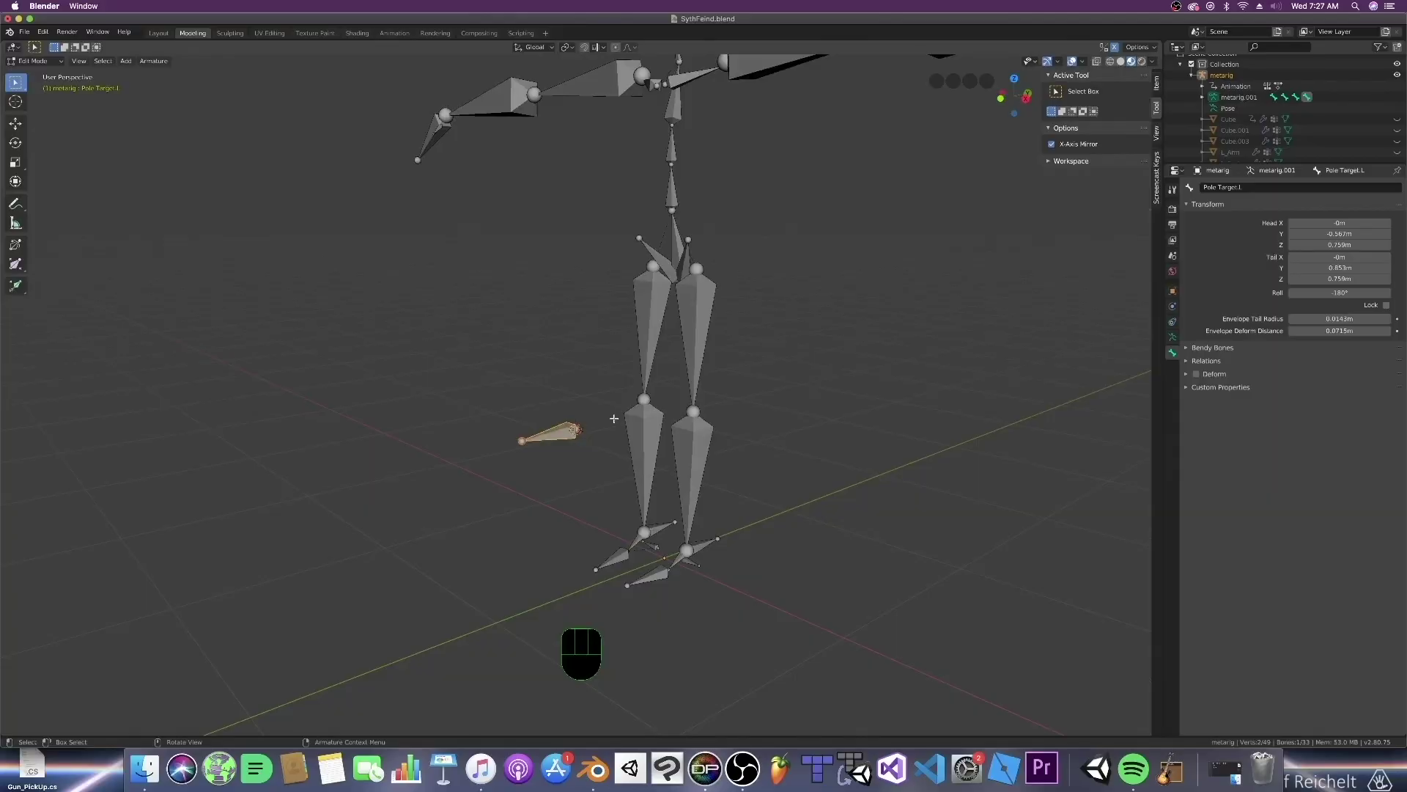
pyautogui.press('KP_3')
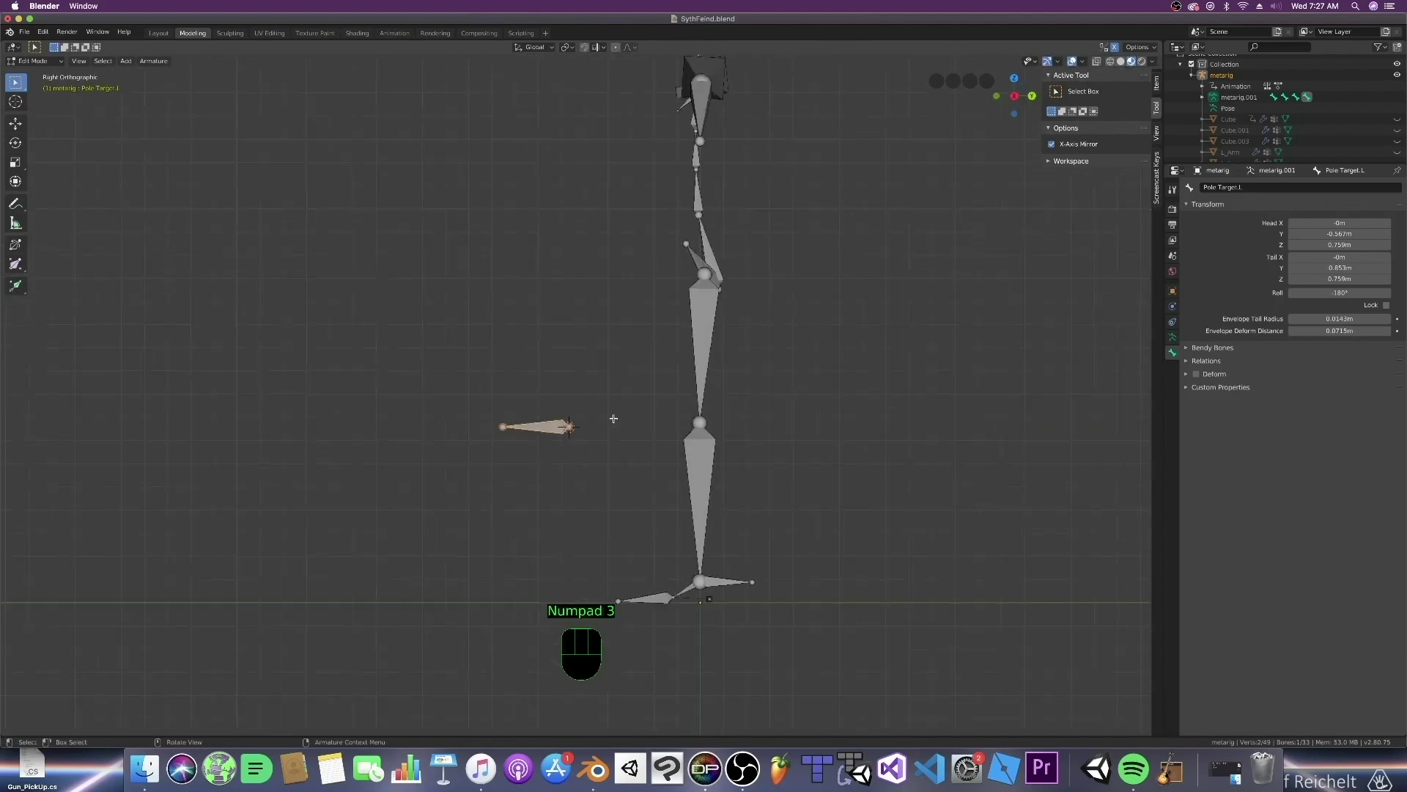
pyautogui.press('KP_1')
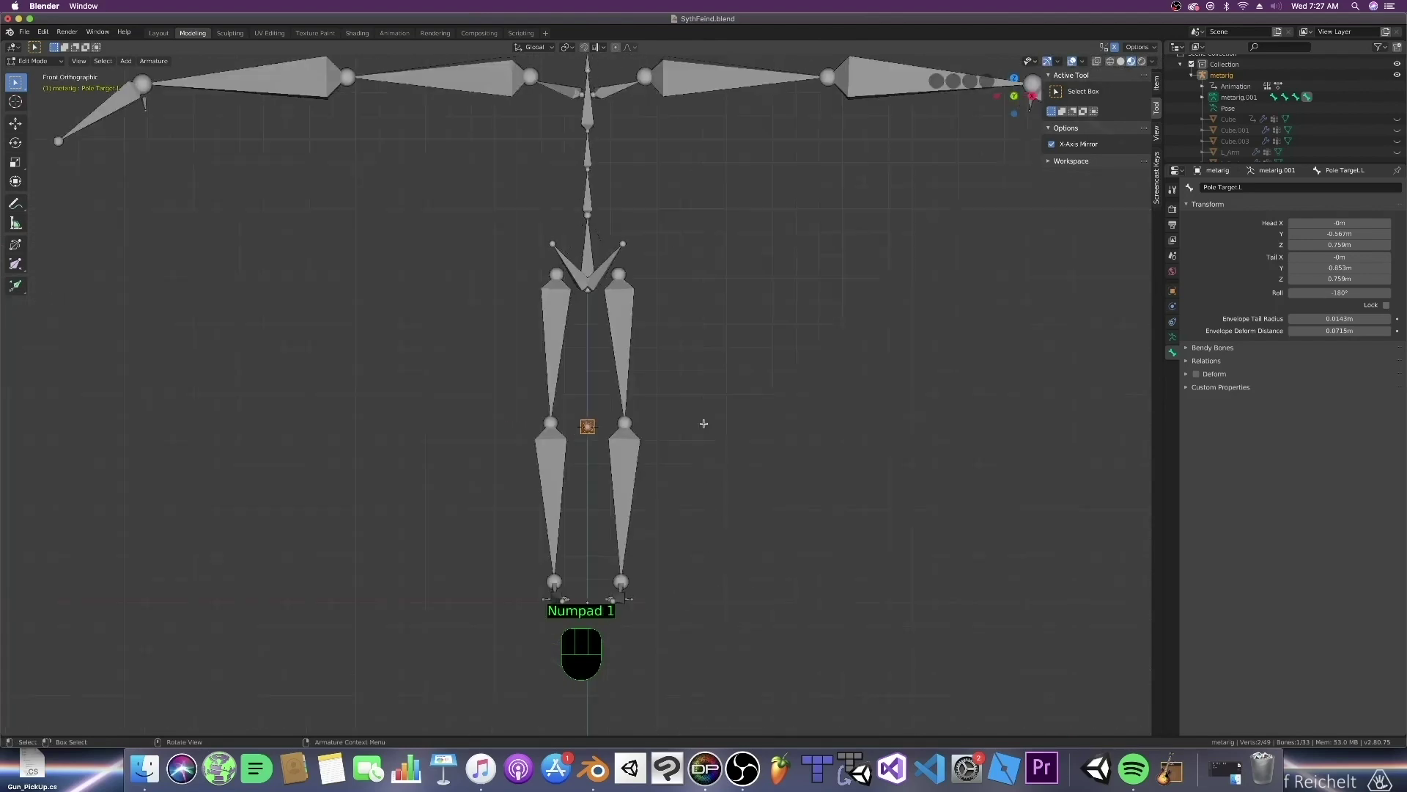
pyautogui.press('KP_1')
pyautogui.press('g')
pyautogui.press('x')
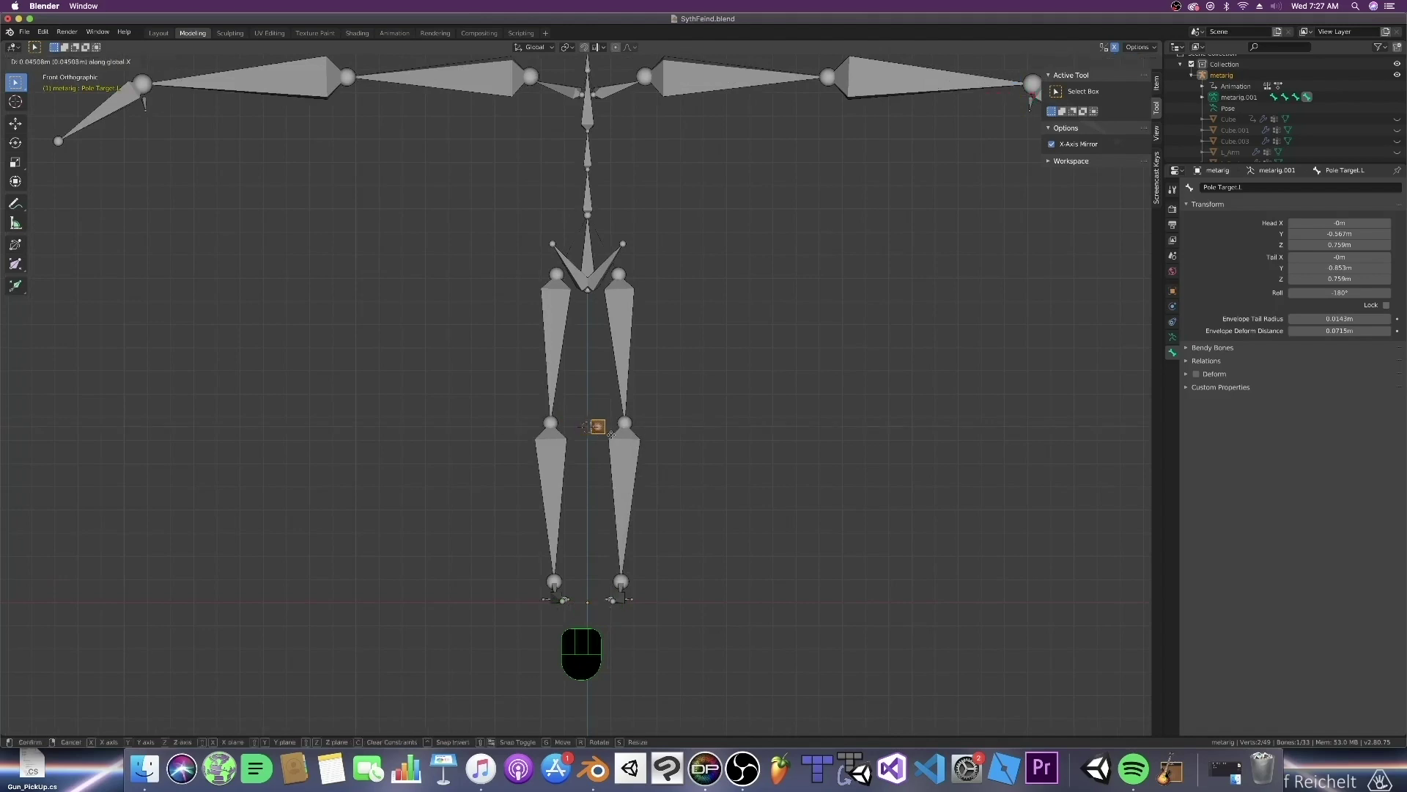
pyautogui.click(636, 436)
pyautogui.press('g')
pyautogui.press('x')
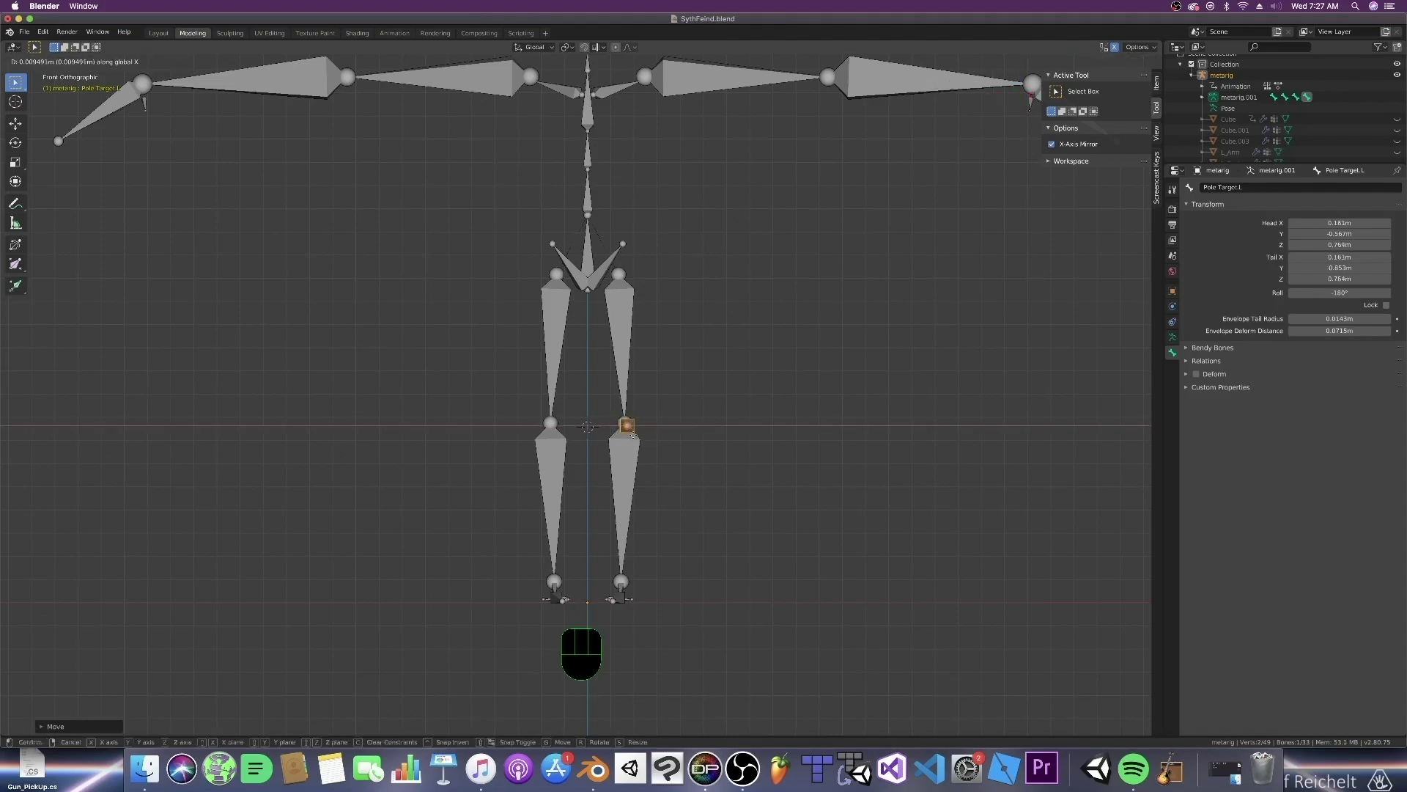
pyautogui.click(633, 435)
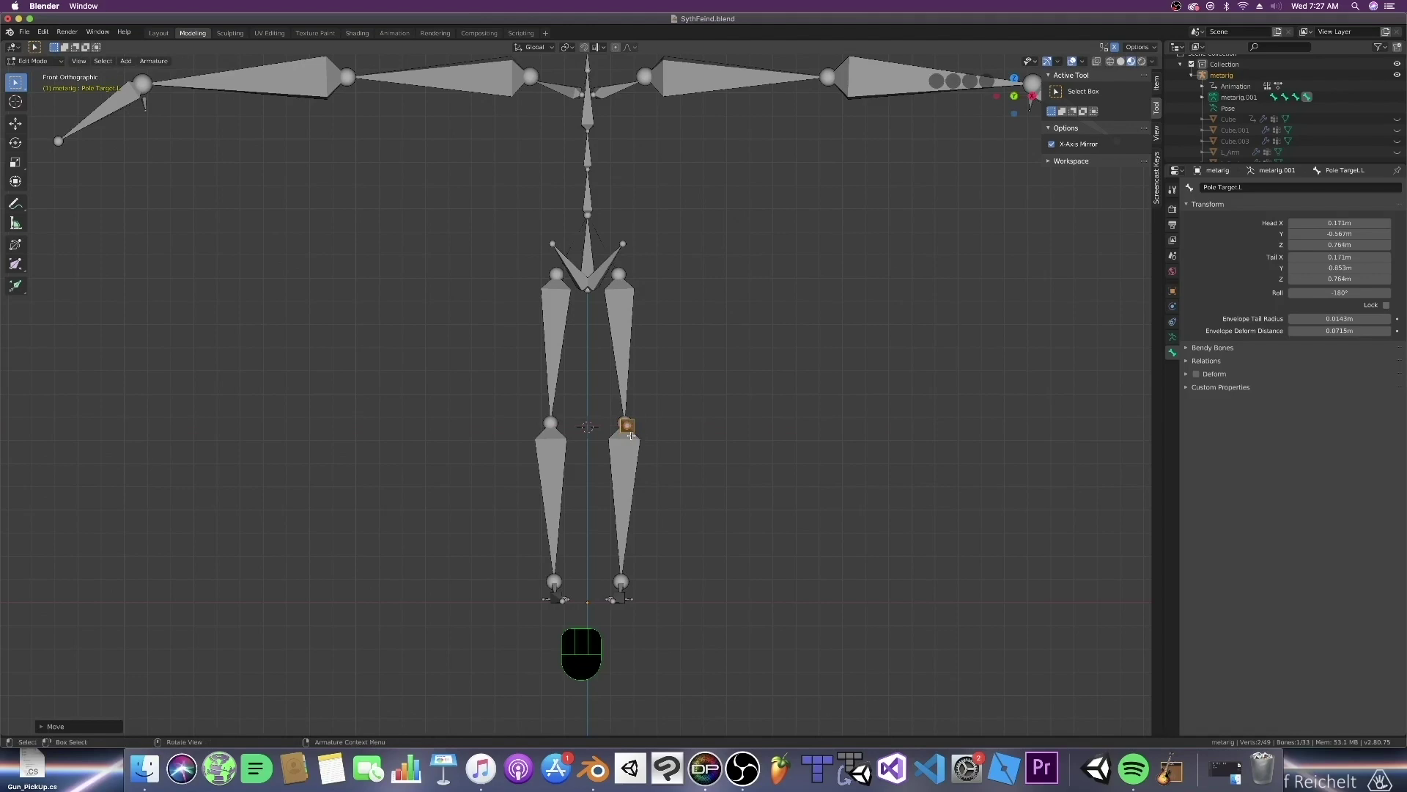
# Move the Pole Target.L bone to about 0.757 m on Z and 0.16 m on X, and save the file
pyautogui.press('g')
pyautogui.press('z')
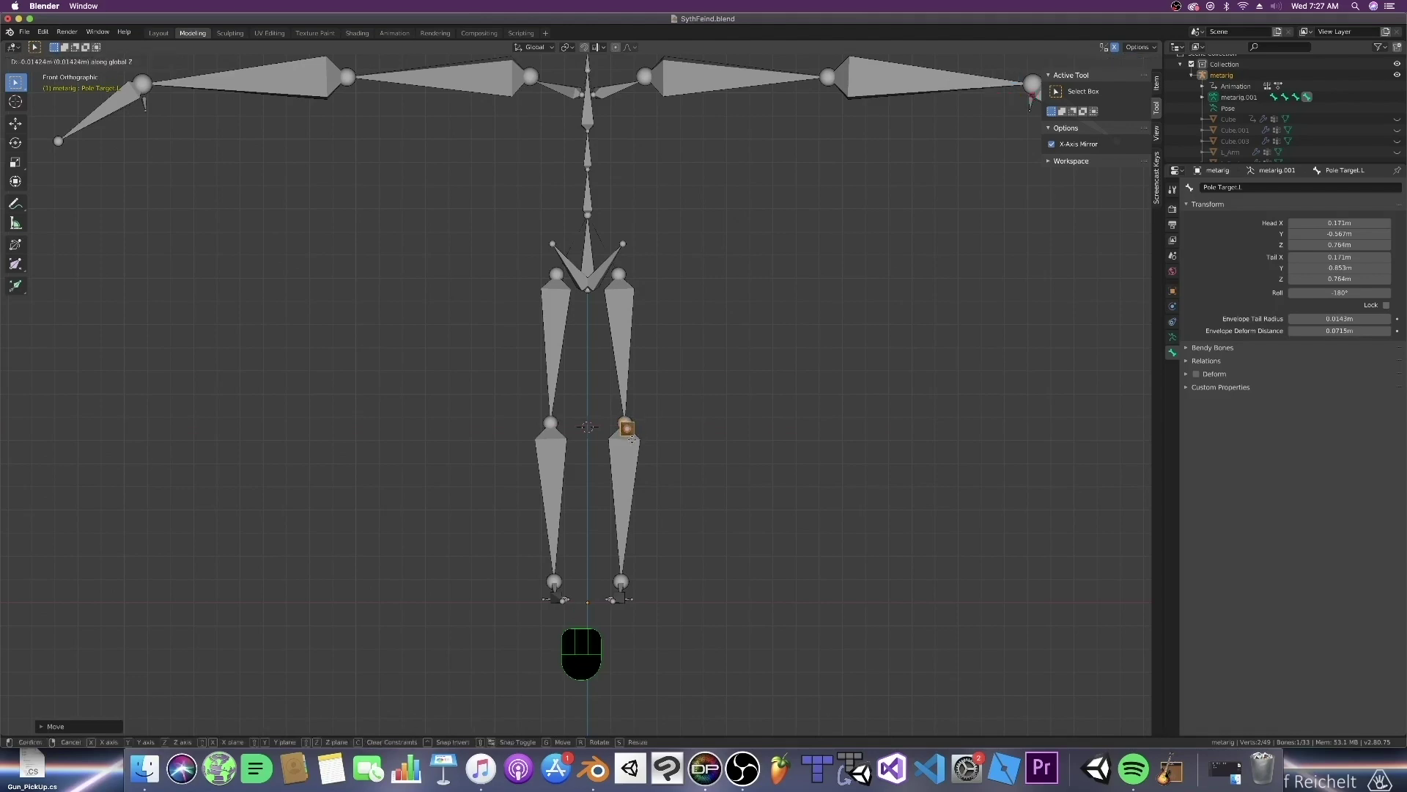
pyautogui.click(636, 439)
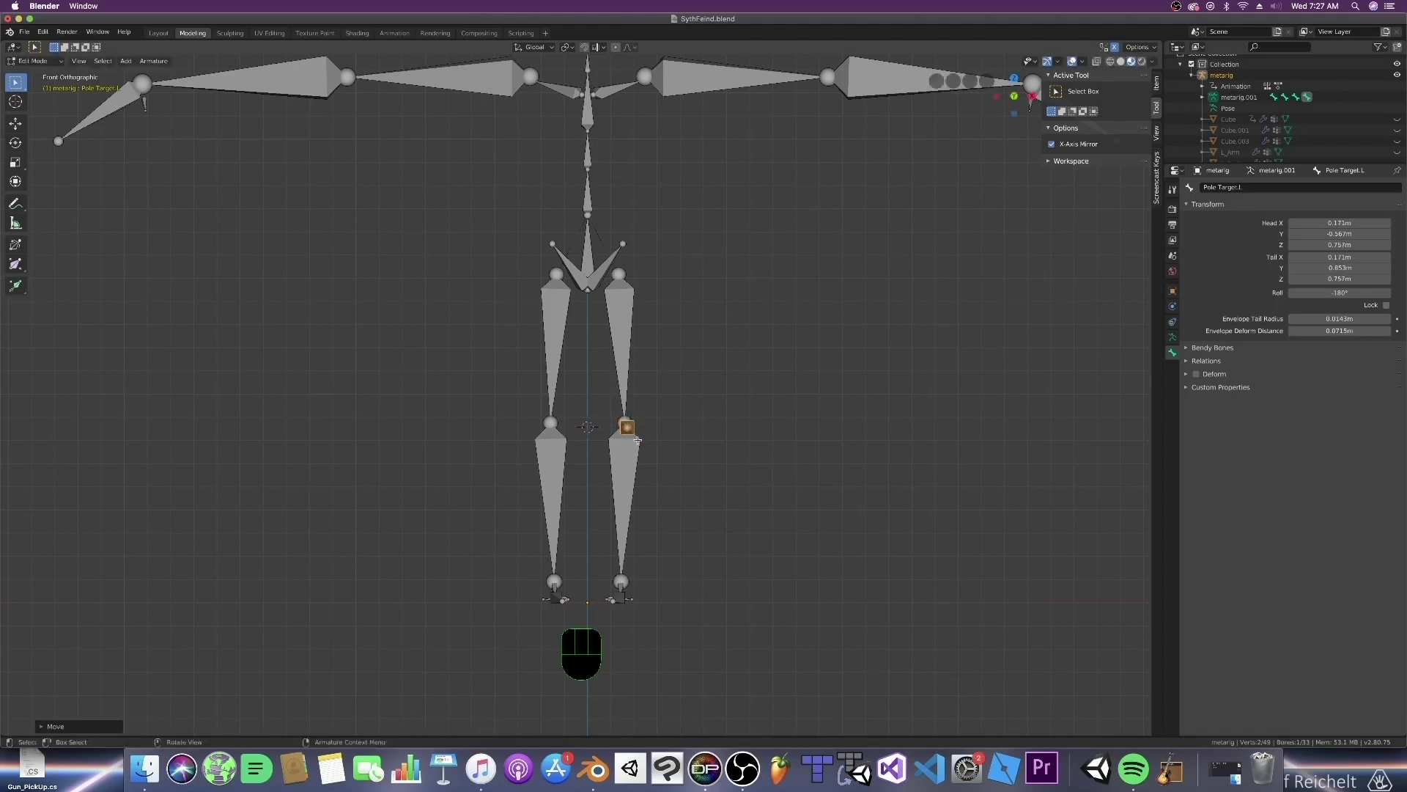
pyautogui.press('g')
pyautogui.press('x')
pyautogui.click(708, 467)
pyautogui.press('super+s')
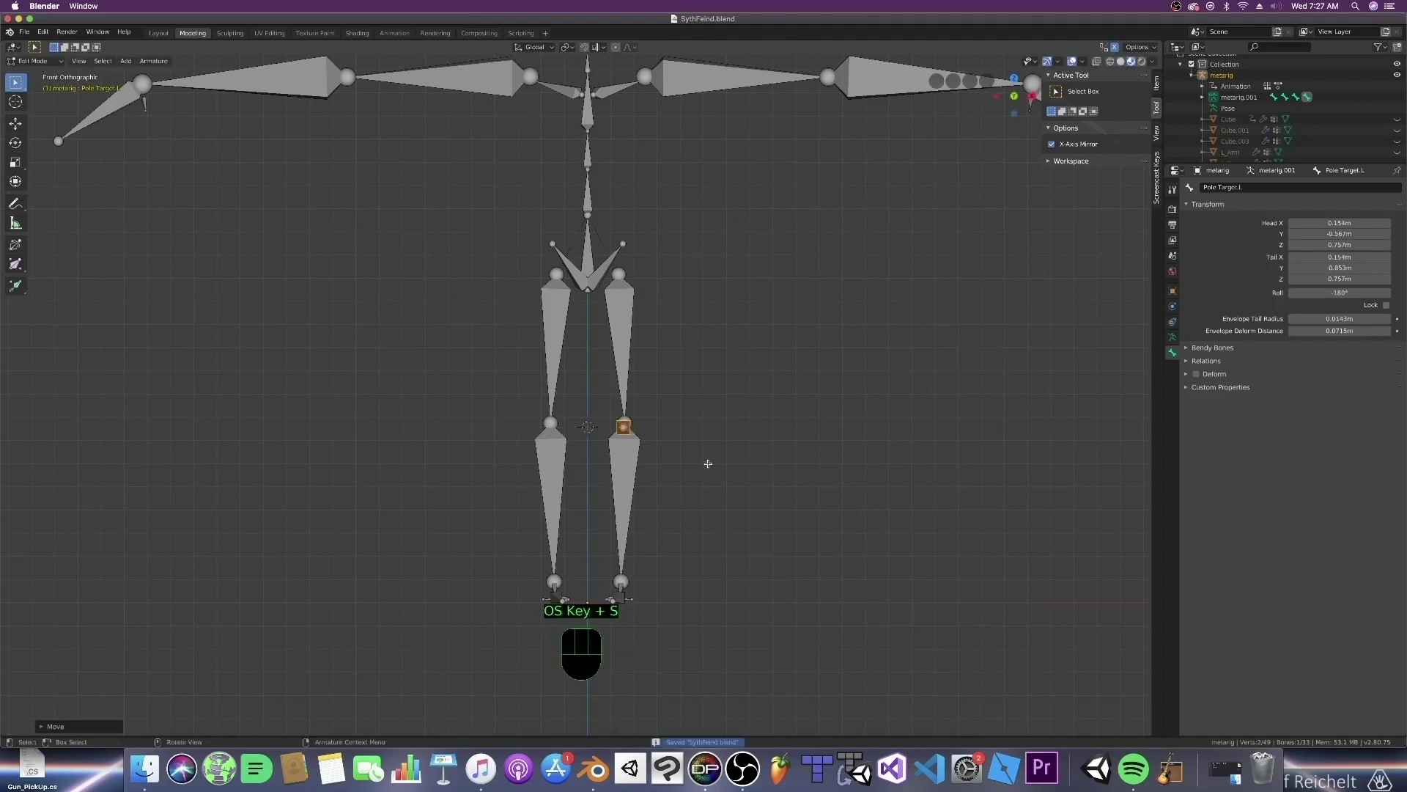
# In Pose Mode, add an Inverse Kinematics constraint to the left shin bone, targeting the left heel bone Leg IK.L
pyautogui.click(44, 64)
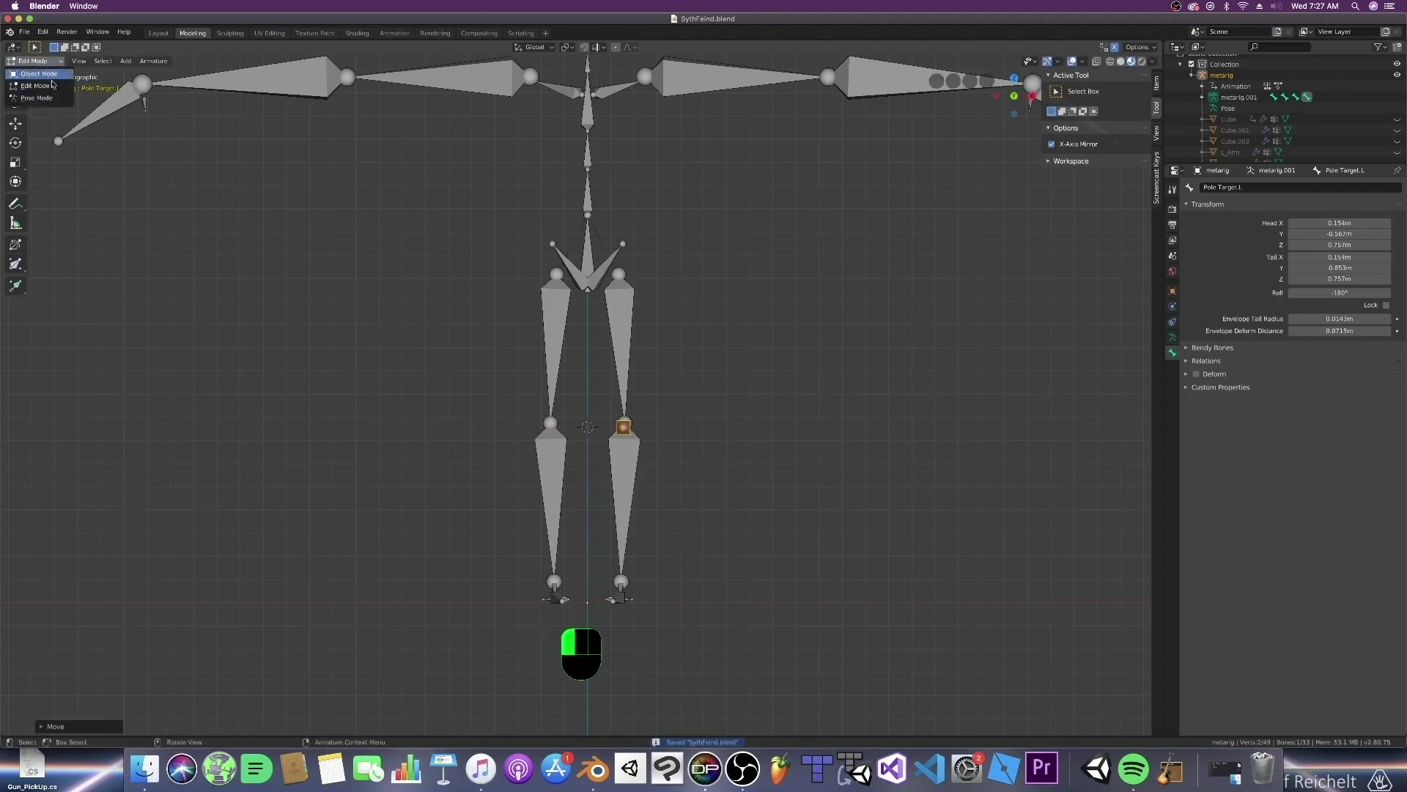
pyautogui.click(35, 95)
pyautogui.press('KP_3')
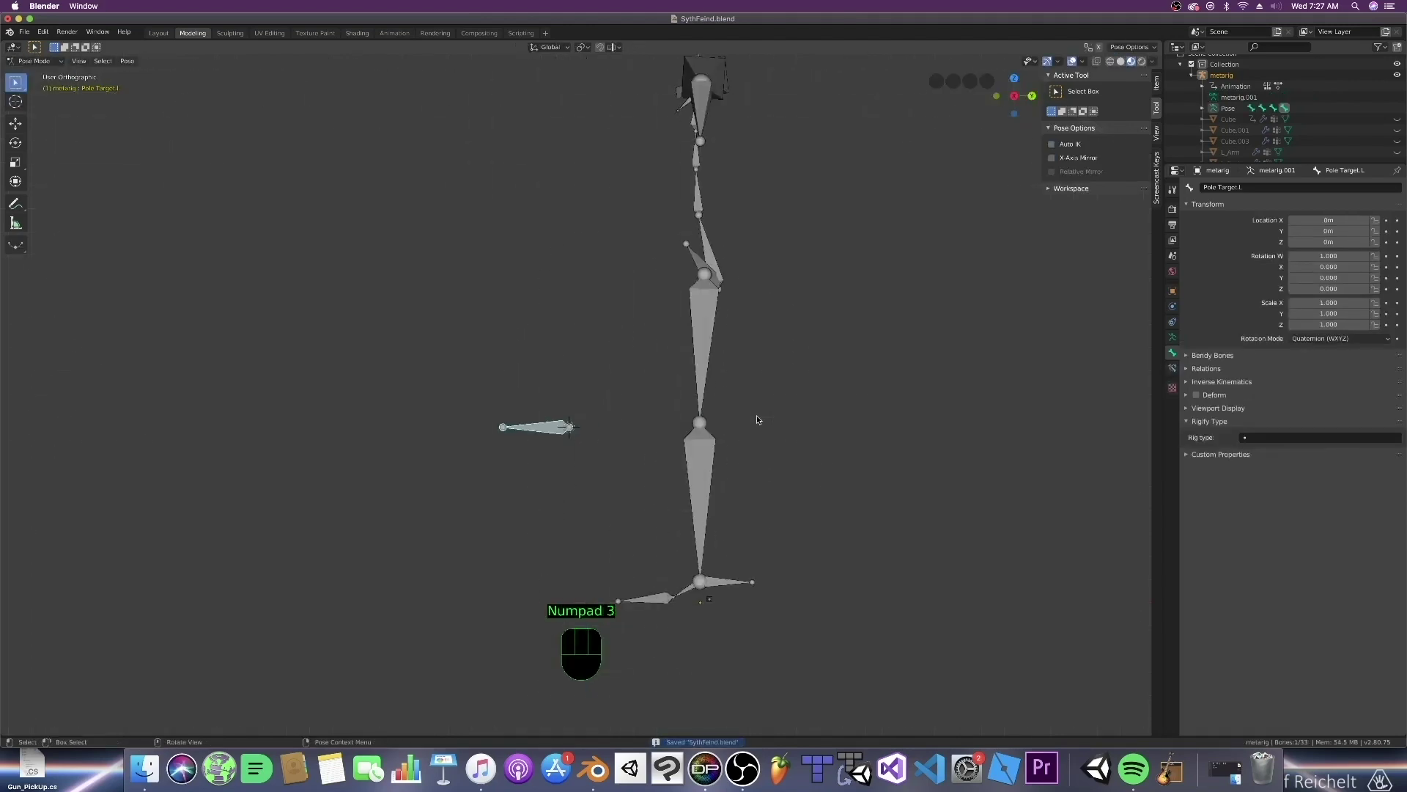
pyautogui.click(808, 509)
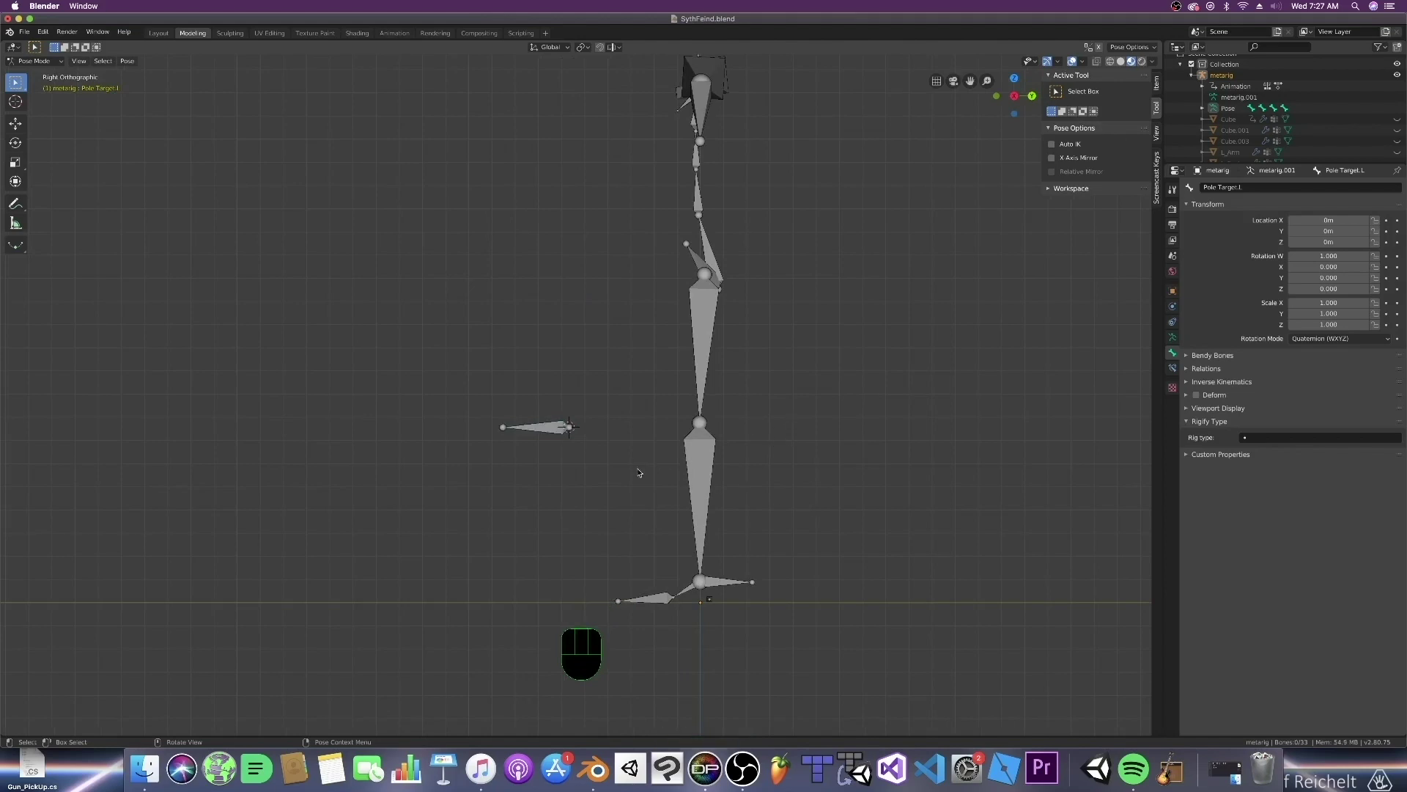
pyautogui.click(720, 584)
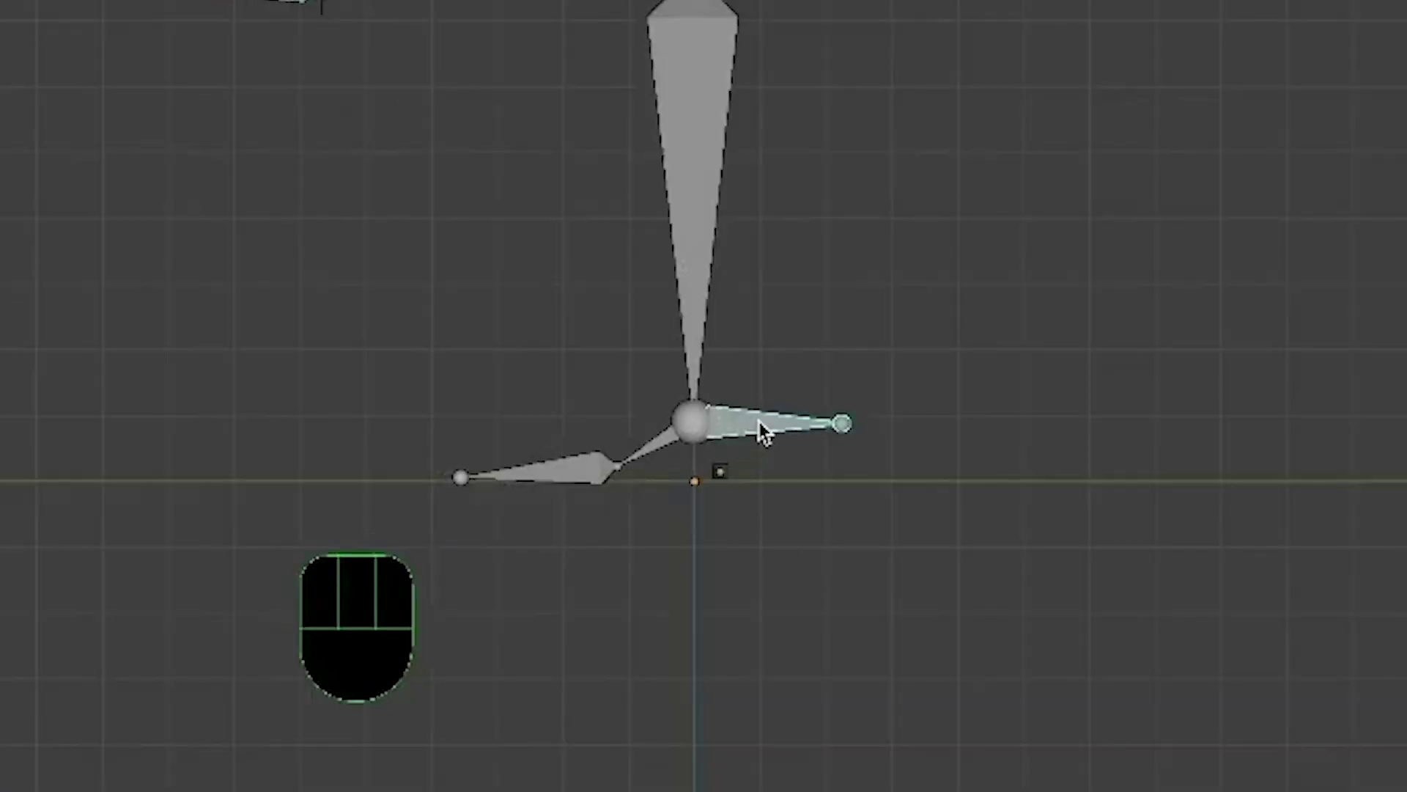
pyautogui.keyDown('shift'); pyautogui.click(703, 167); pyautogui.keyUp('shift')
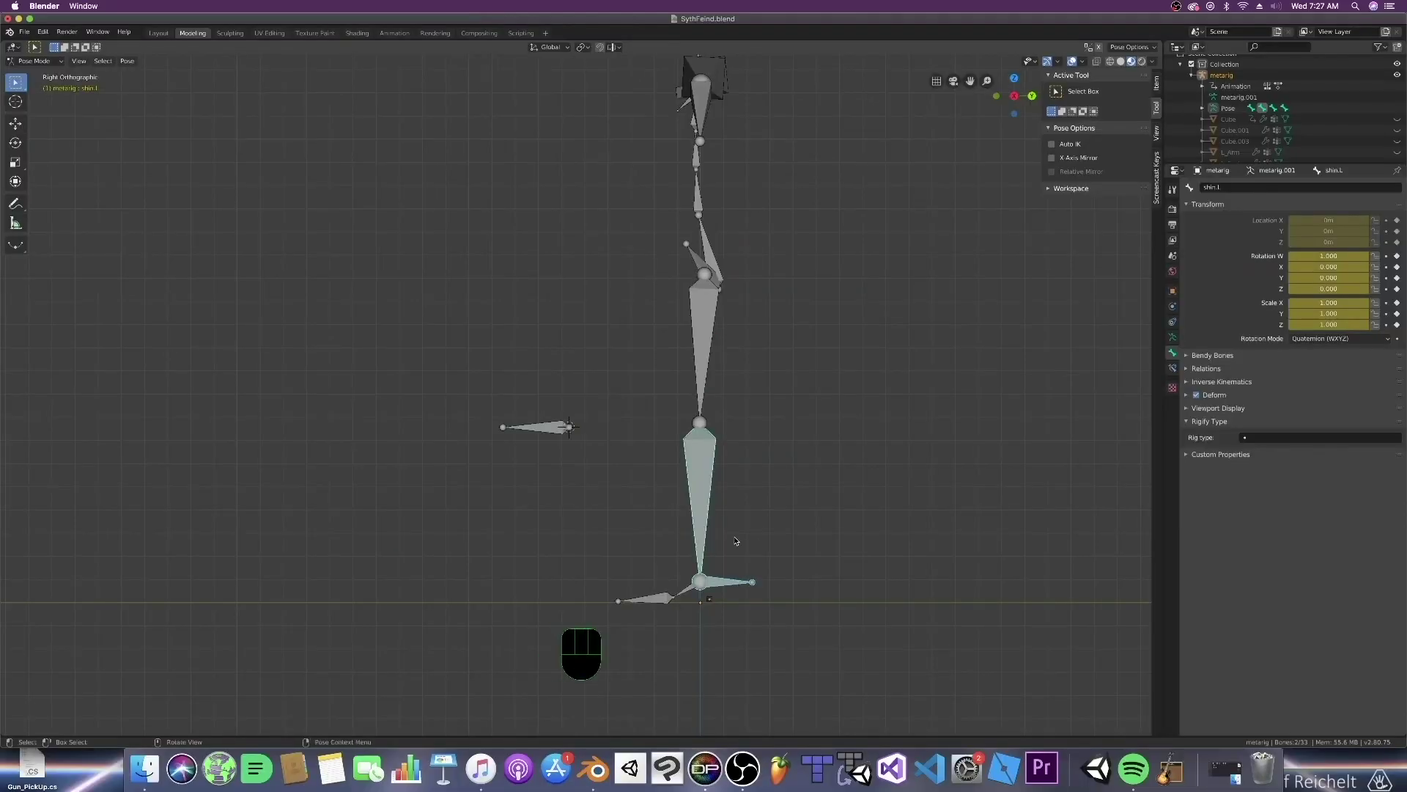
pyautogui.hotkey('shift', 'ctrl')
pyautogui.hotkey('shift', 'ctrl', 'c')
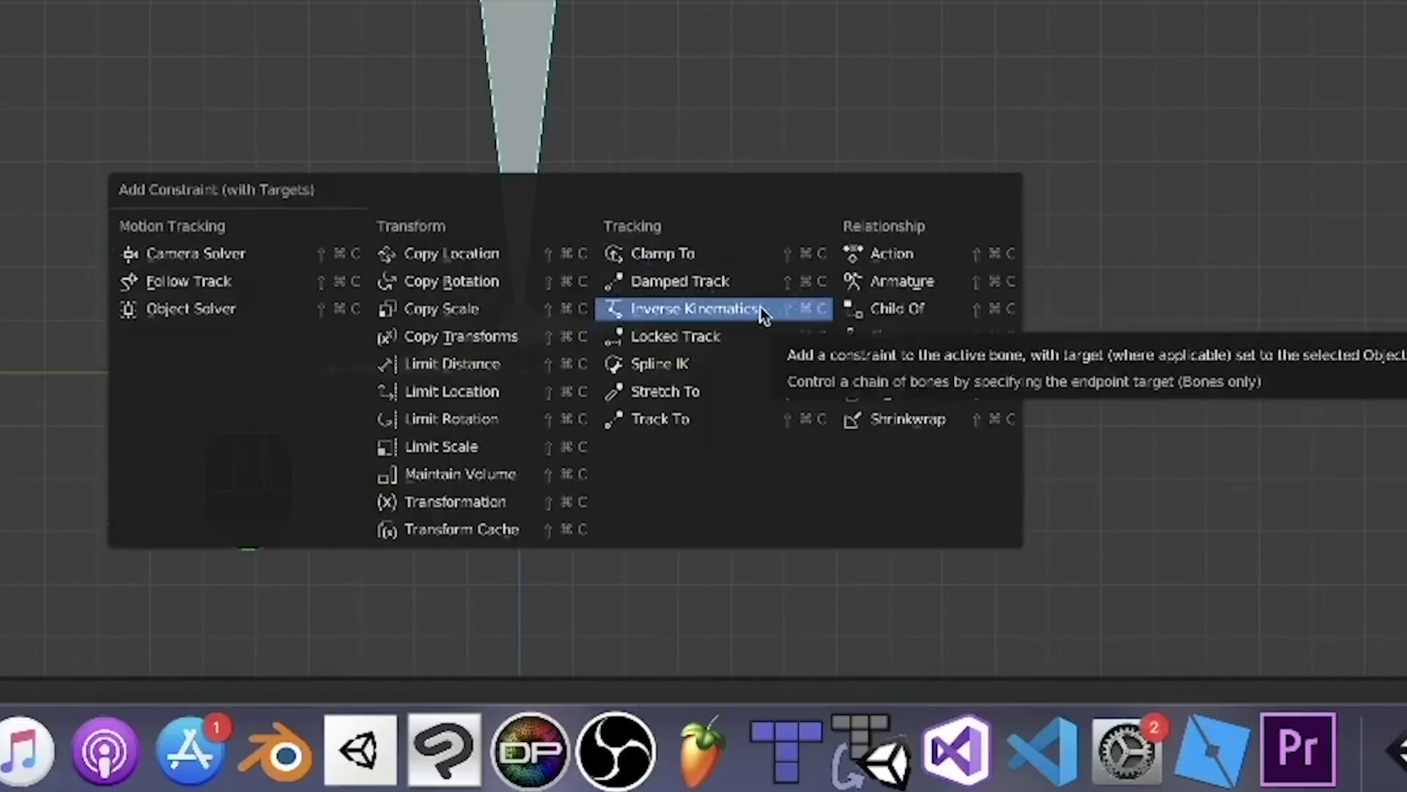
pyautogui.click(730, 308)
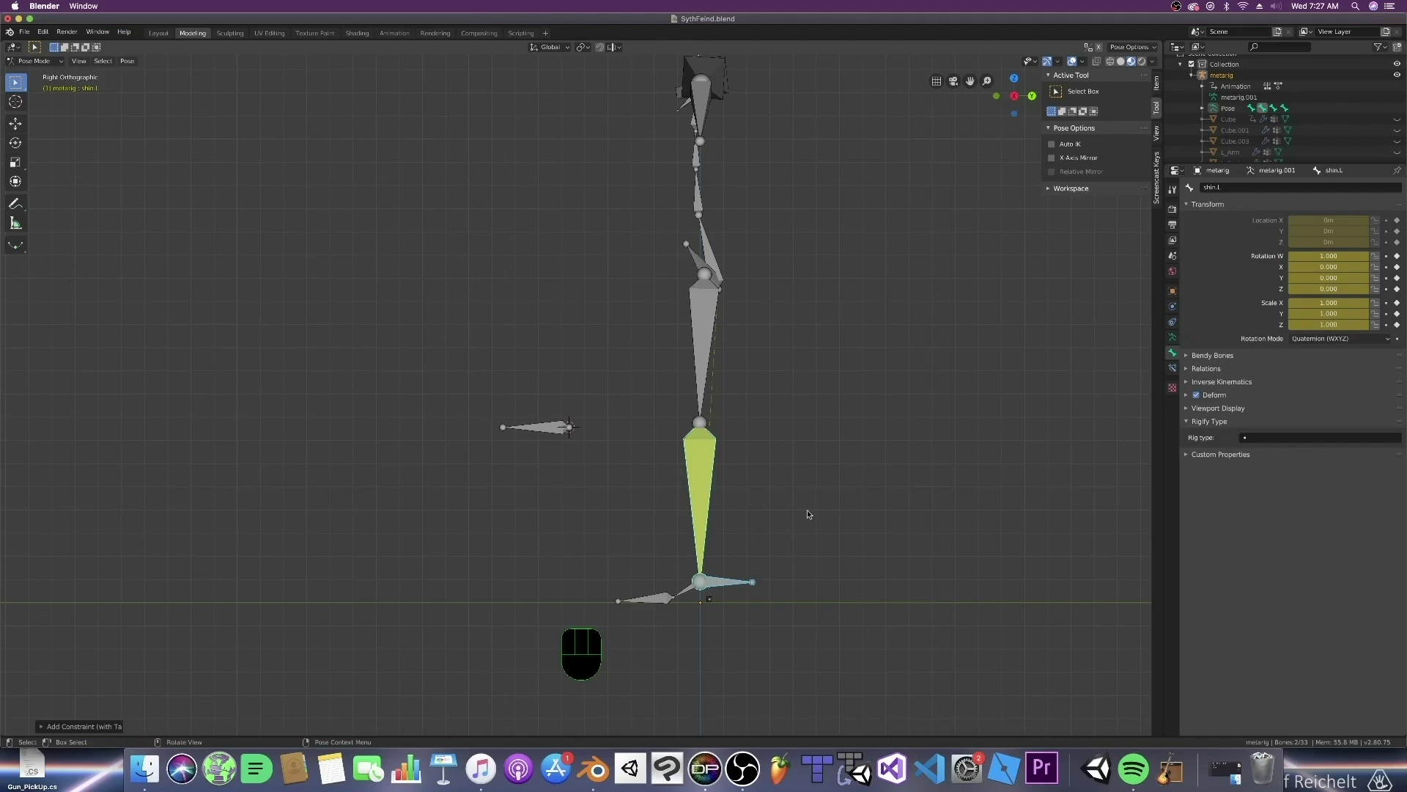
pyautogui.click(779, 523)
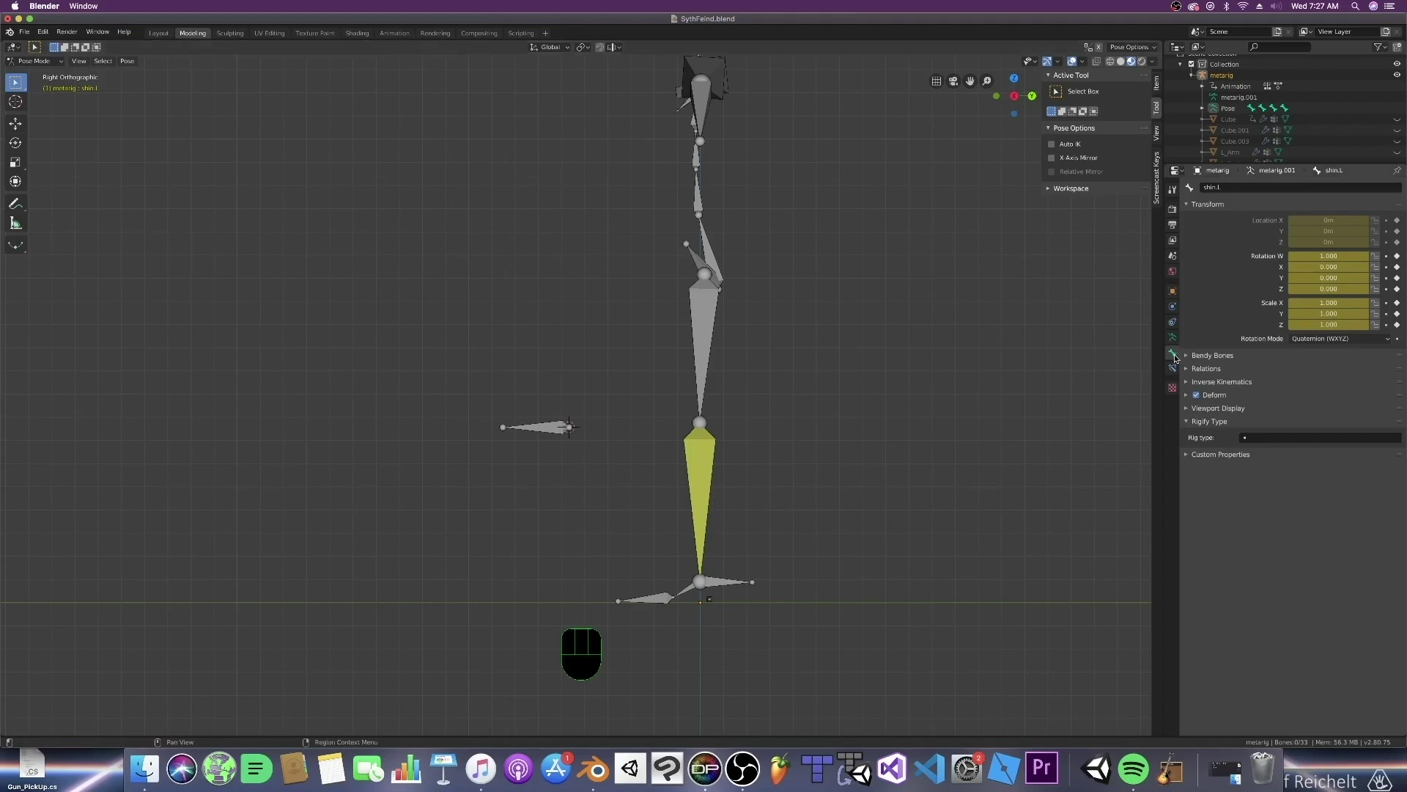
# Show the bone constraint settings of the left shin bone
pyautogui.click(1173, 323)
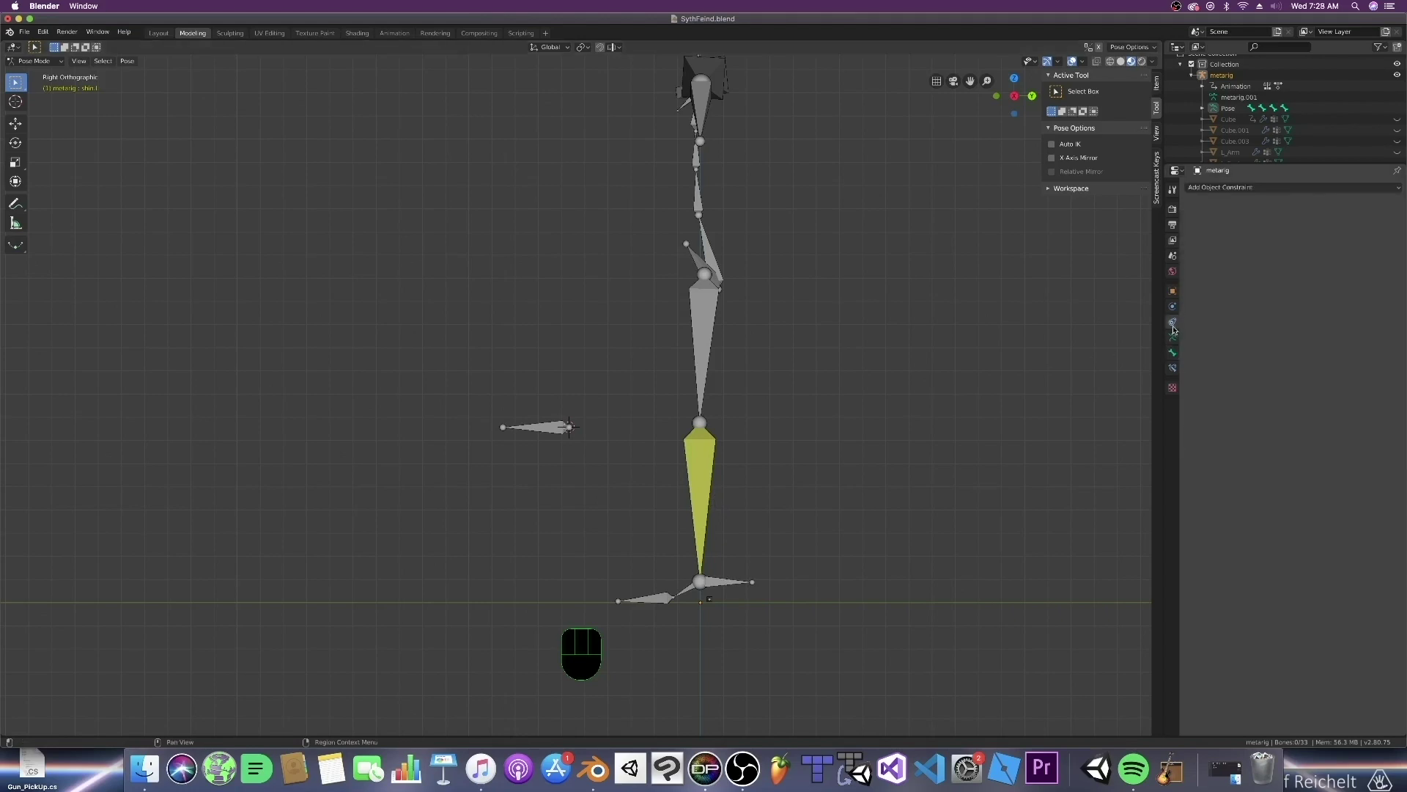
pyautogui.click(1172, 354)
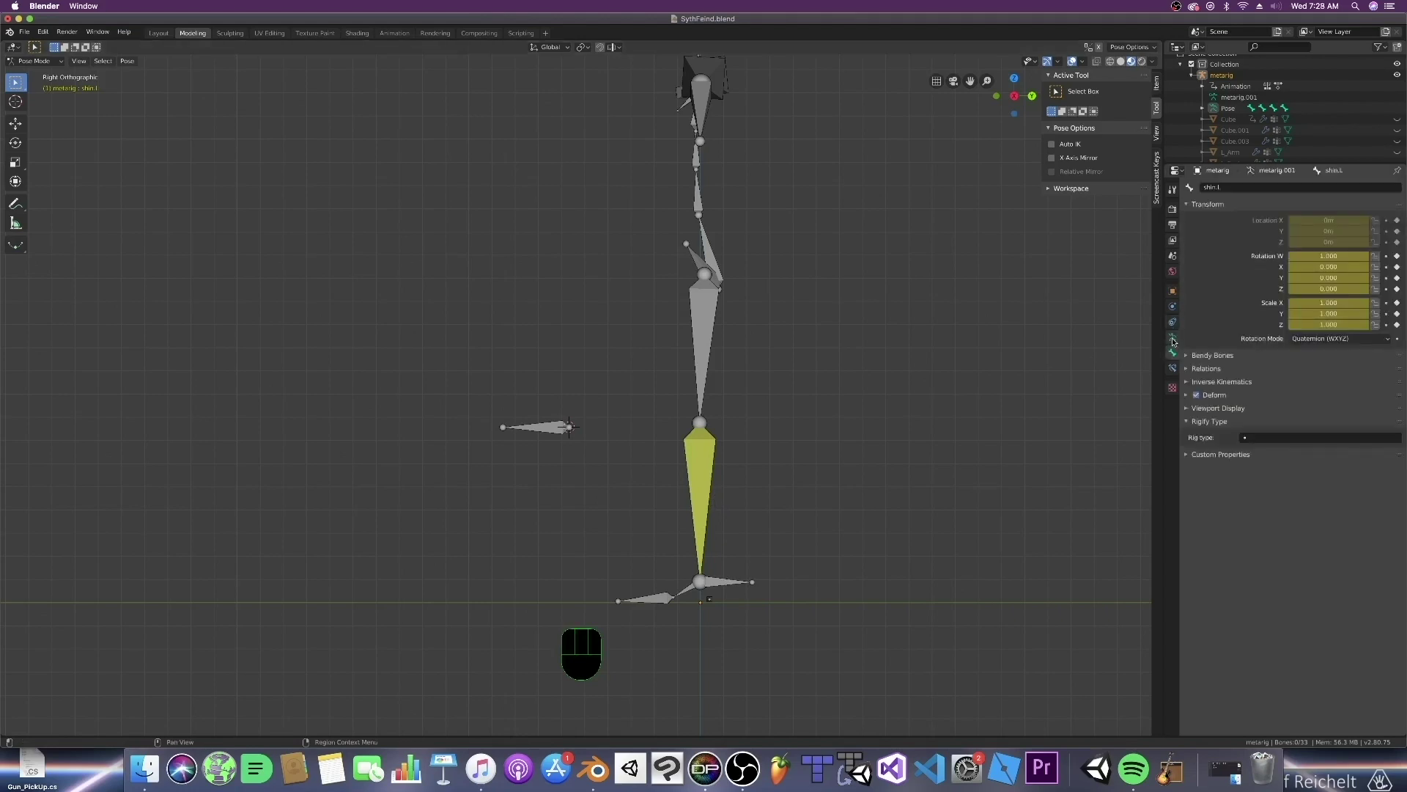
pyautogui.click(1173, 323)
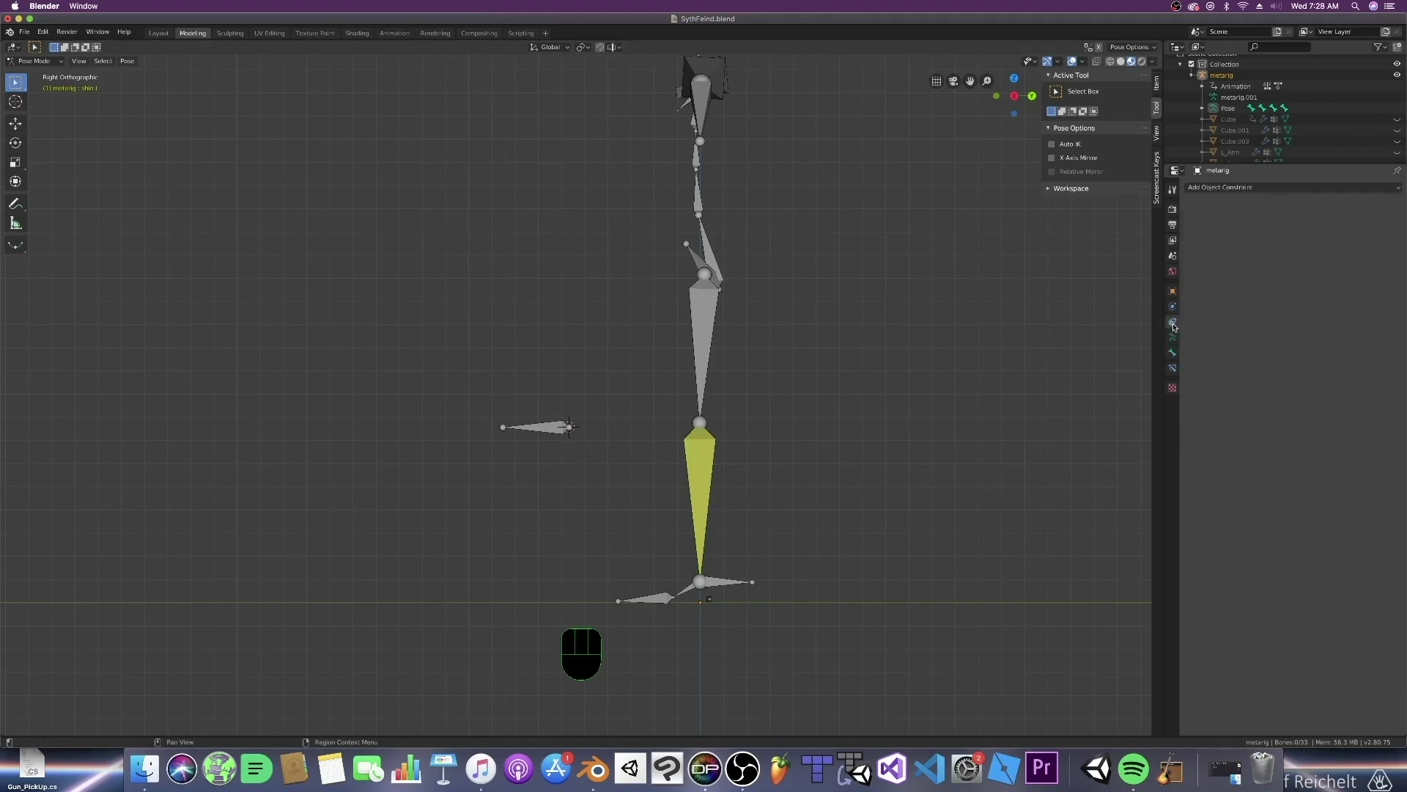
pyautogui.click(1173, 343)
pyautogui.click(1173, 368)
# Limit the left shin's IK chain length to 2, test-moving the Leg IK.L bone before and after the change
pyautogui.click(732, 583)
pyautogui.press('g')
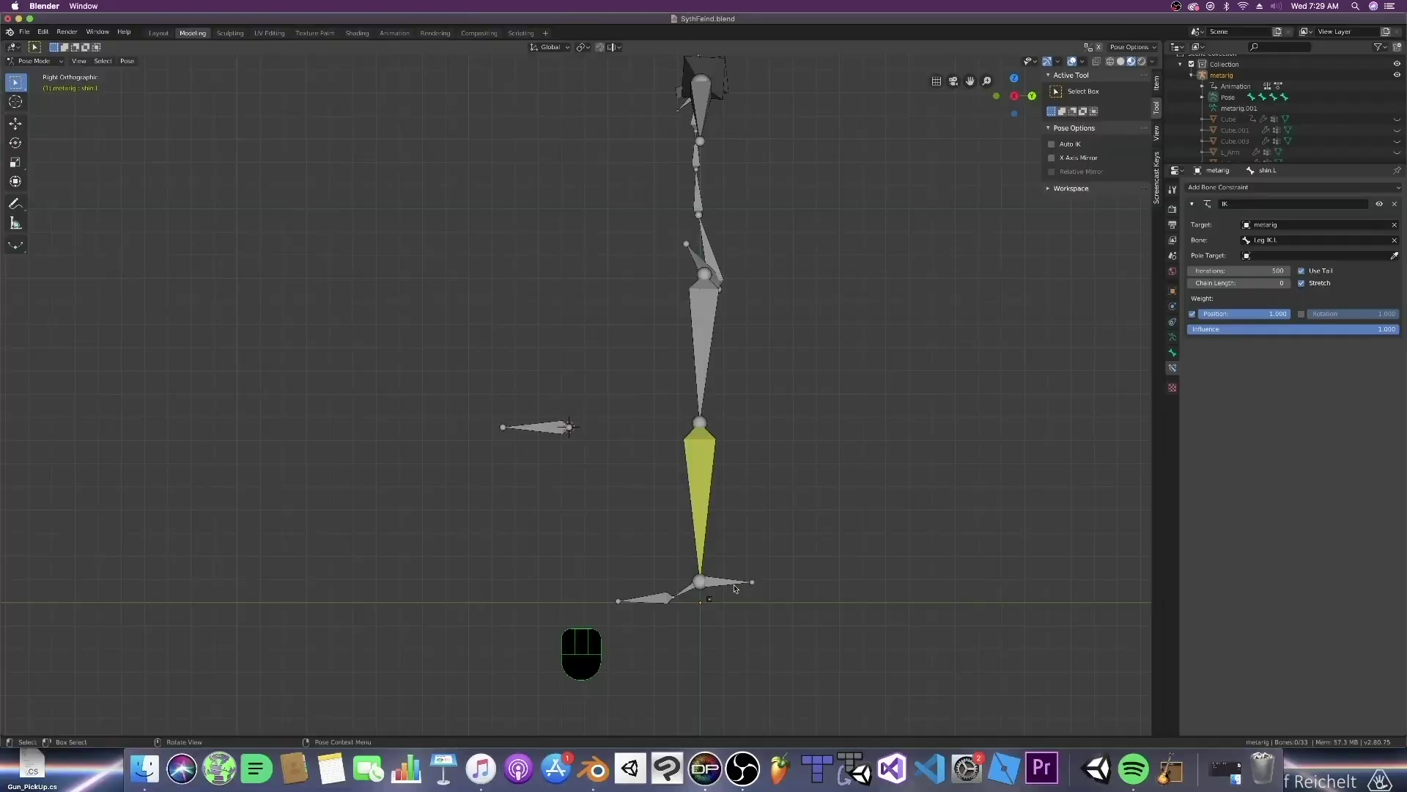
pyautogui.click(701, 499)
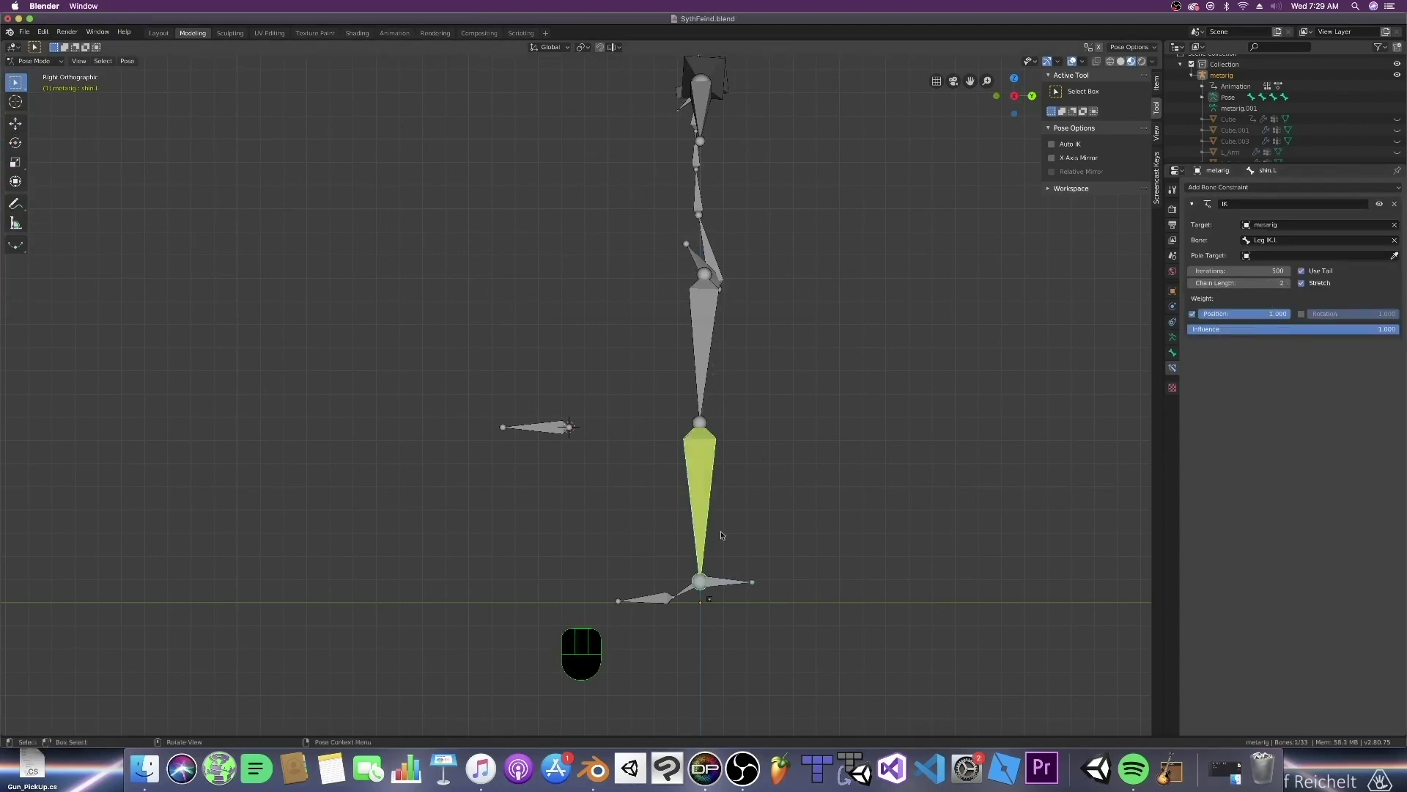
pyautogui.click(721, 581)
pyautogui.press('g')
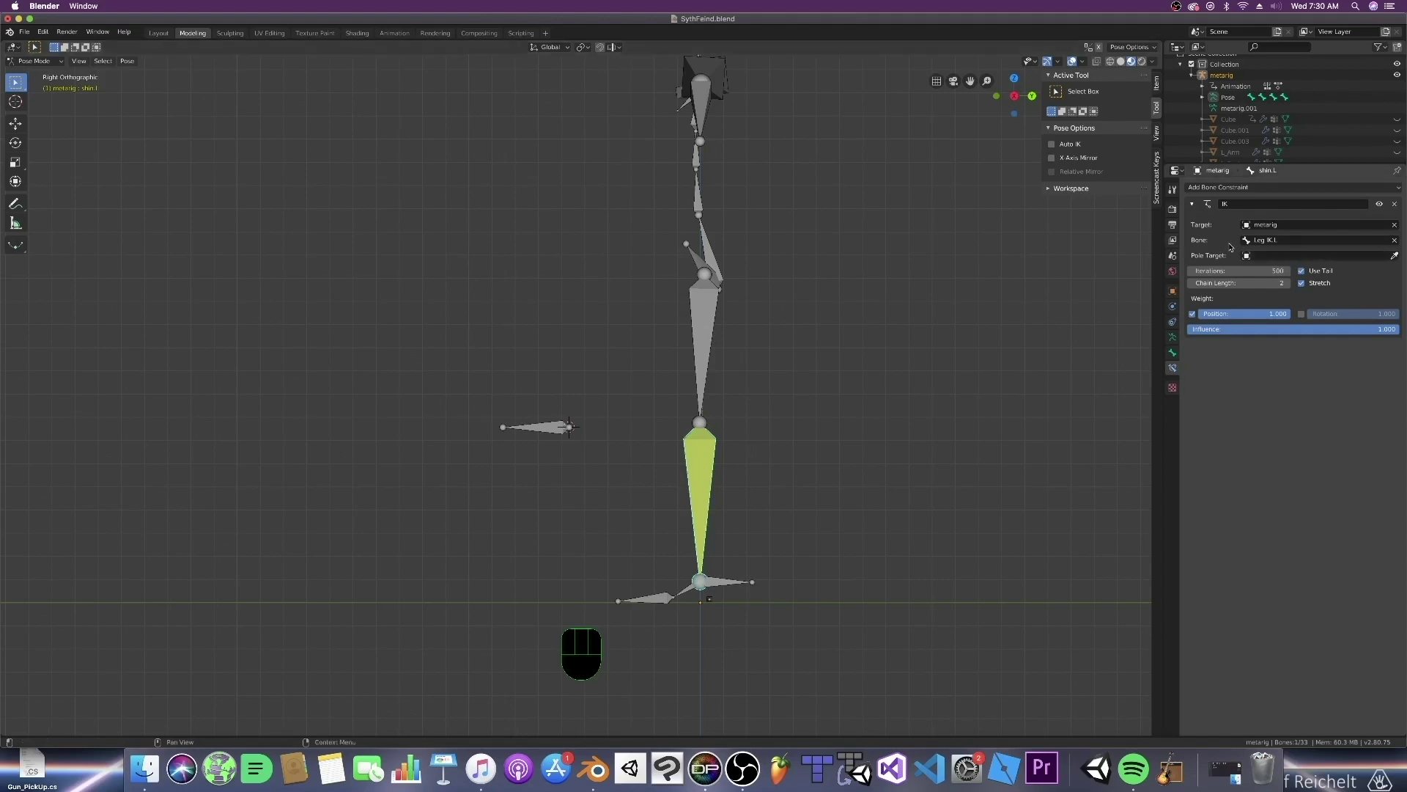
# Set the left shin's IK pole target to metarig with the bone Pole Target.L
pyautogui.click(1290, 256)
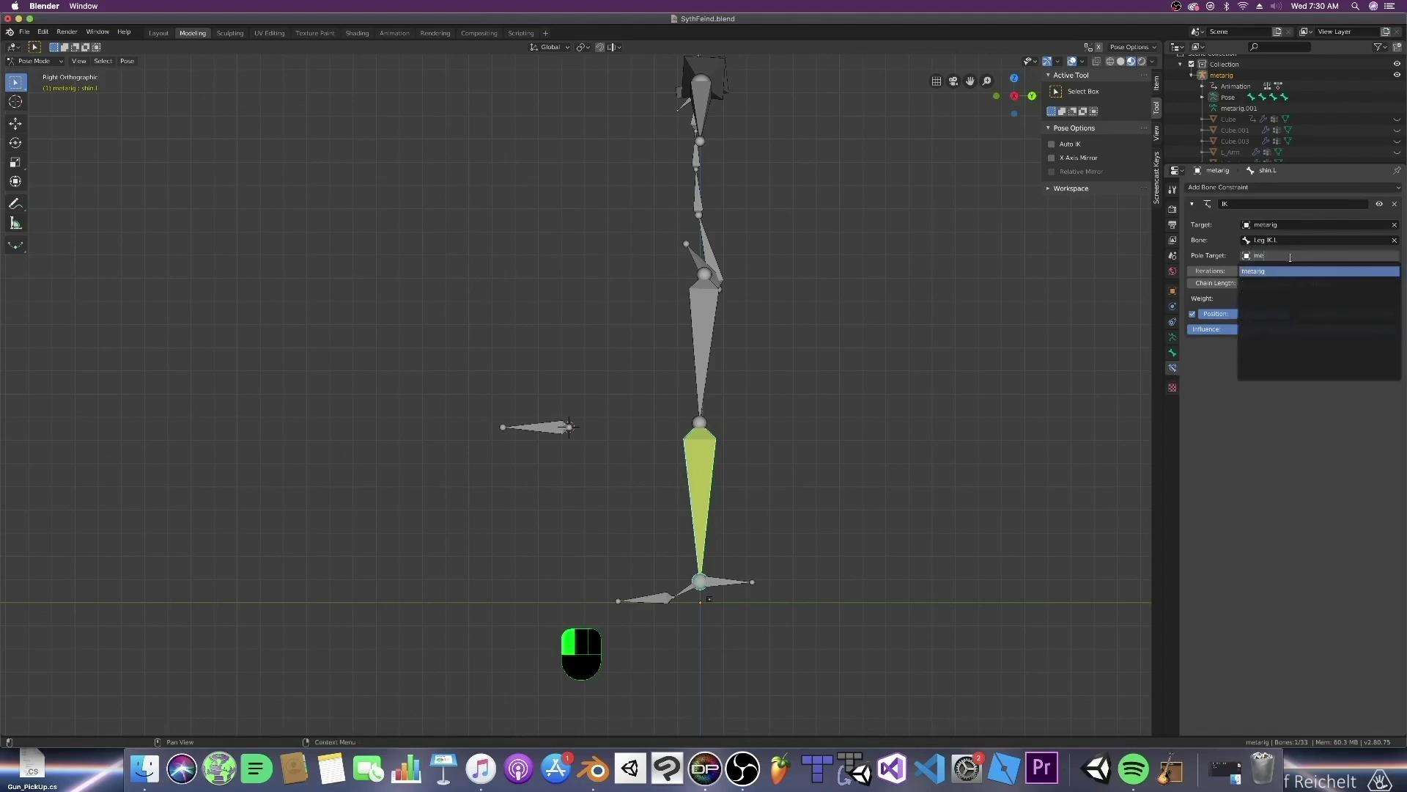
pyautogui.press('Return')
pyautogui.click(1297, 270)
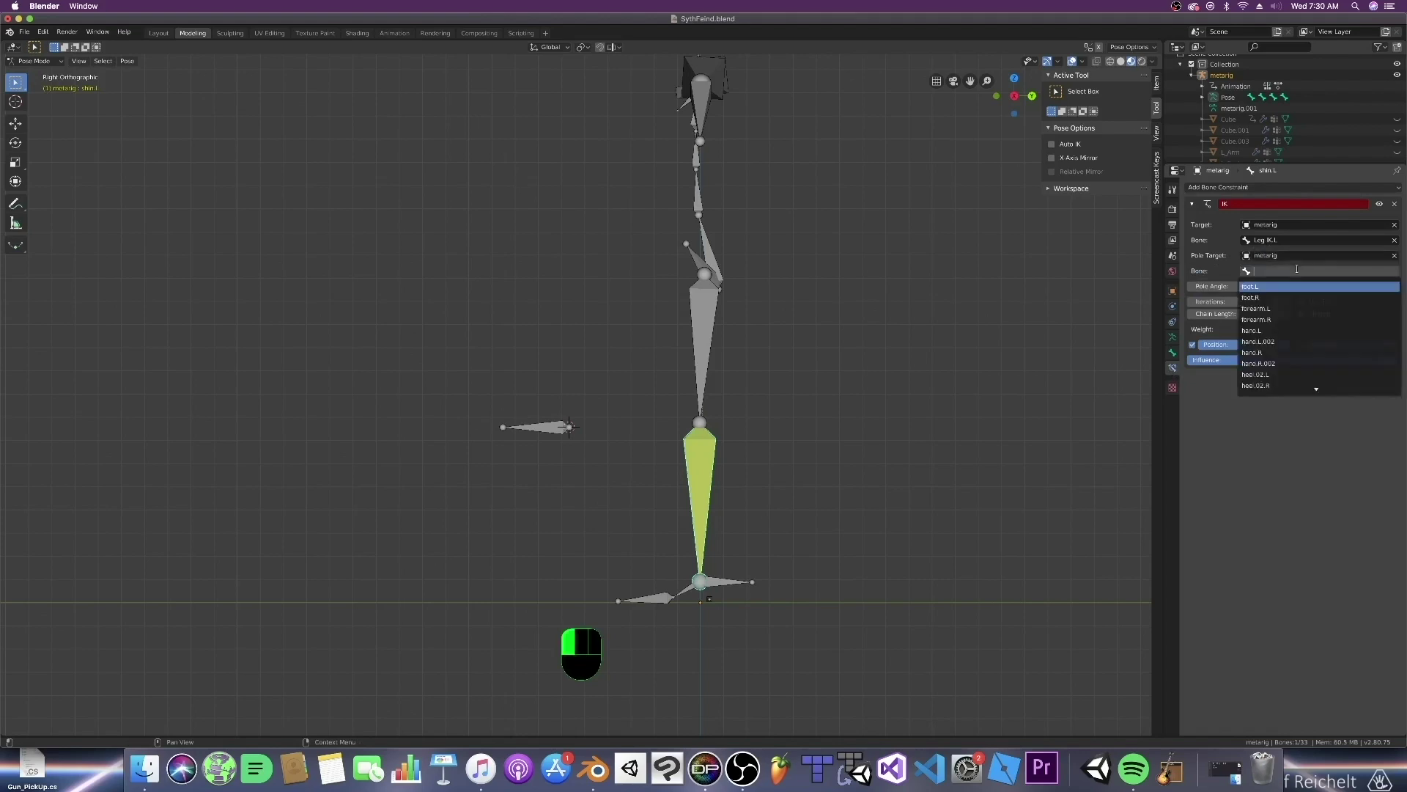
pyautogui.write('po')
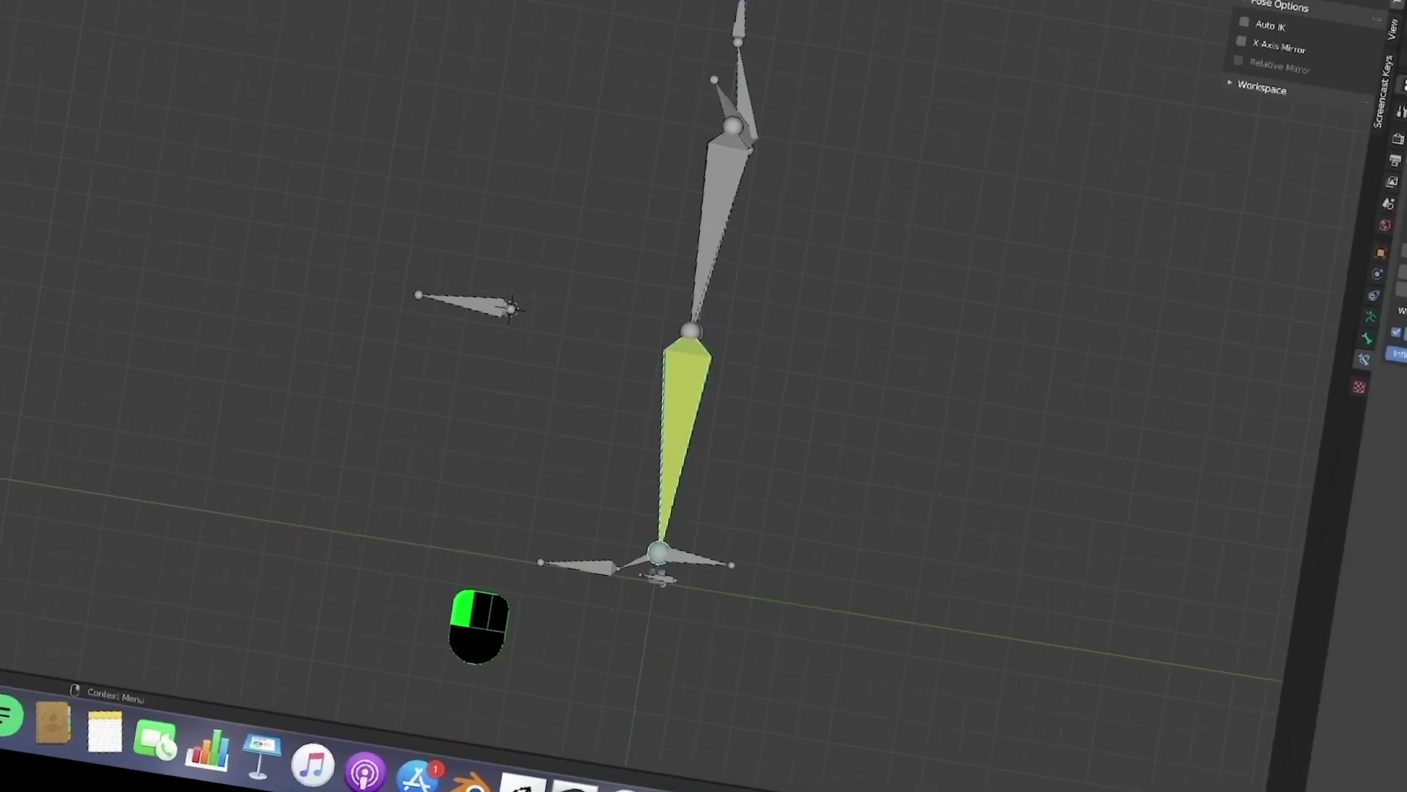
# Test the left leg's bend by moving the Leg IK.L bone, and undo the move
pyautogui.moveTo(829, 377); pyautogui.dragTo(582, 308)
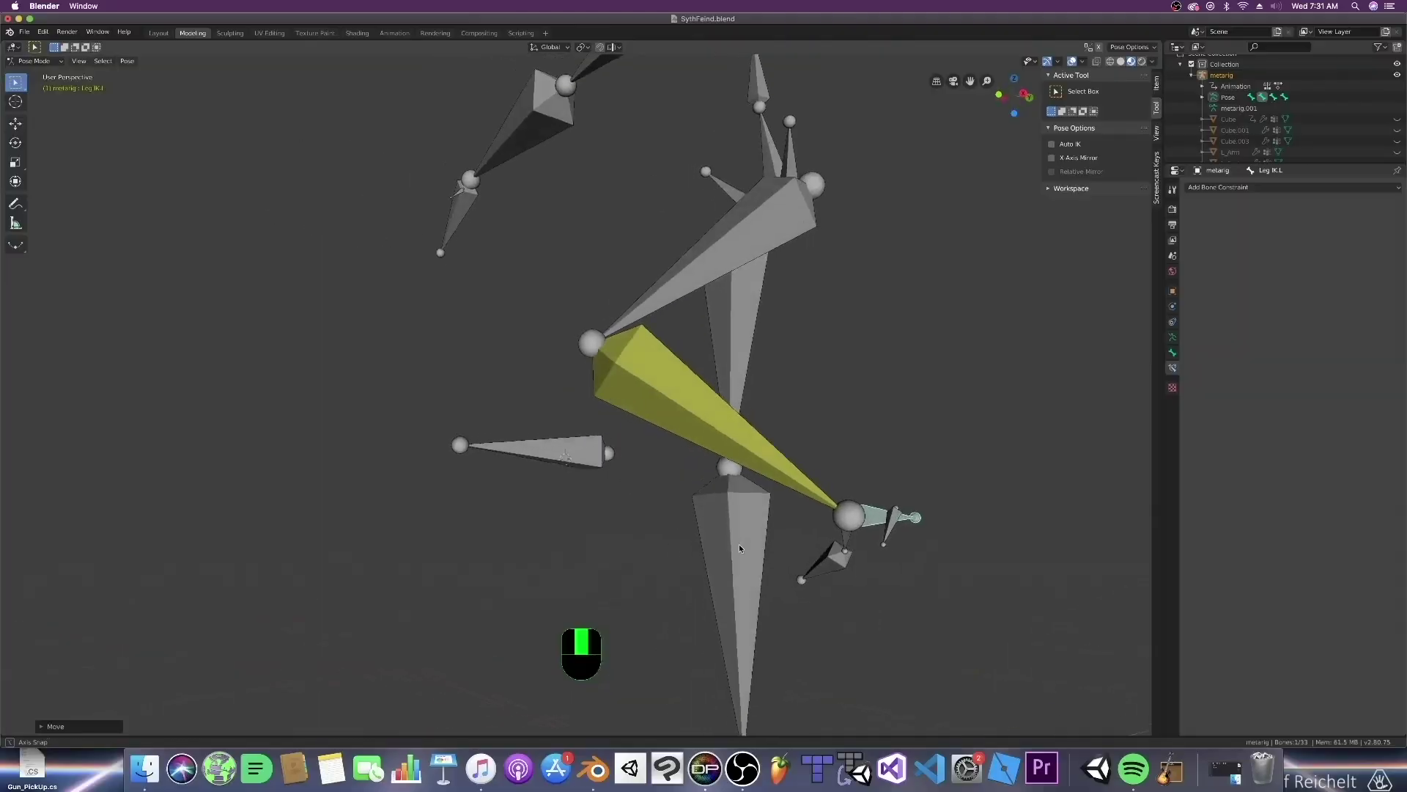
pyautogui.press('super+z')
pyautogui.press('super+z')
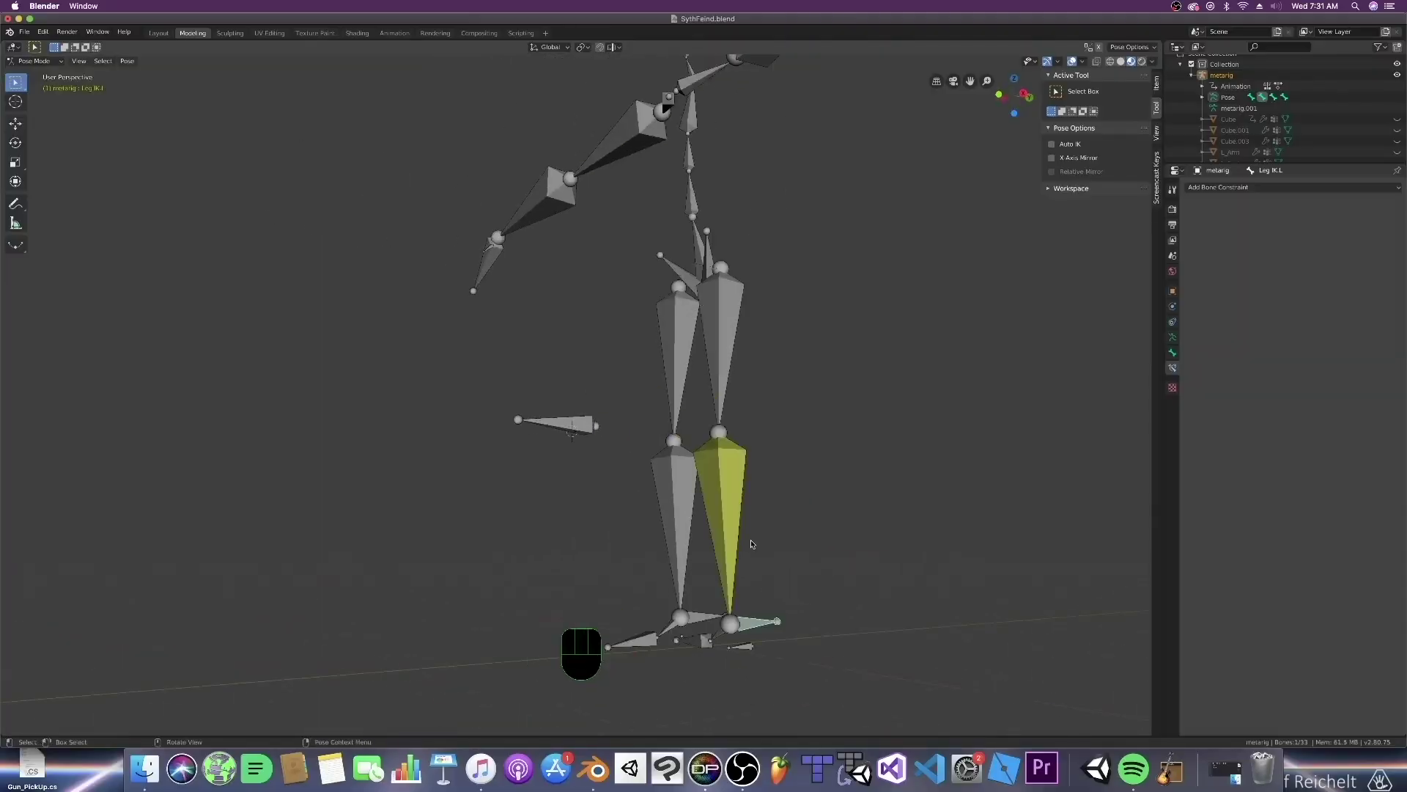
# Try the left shin's IK chain length at 0, examine the rig from the side and front, and restore it to 2
pyautogui.moveTo(805, 552); pyautogui.dragTo(772, 584, button='middle')
pyautogui.scroll(5, 772, 584)
pyautogui.scroll(-5, 772, 584)
pyautogui.moveTo(863, 581); pyautogui.dragTo(792, 570, button='middle')
pyautogui.click(692, 456)
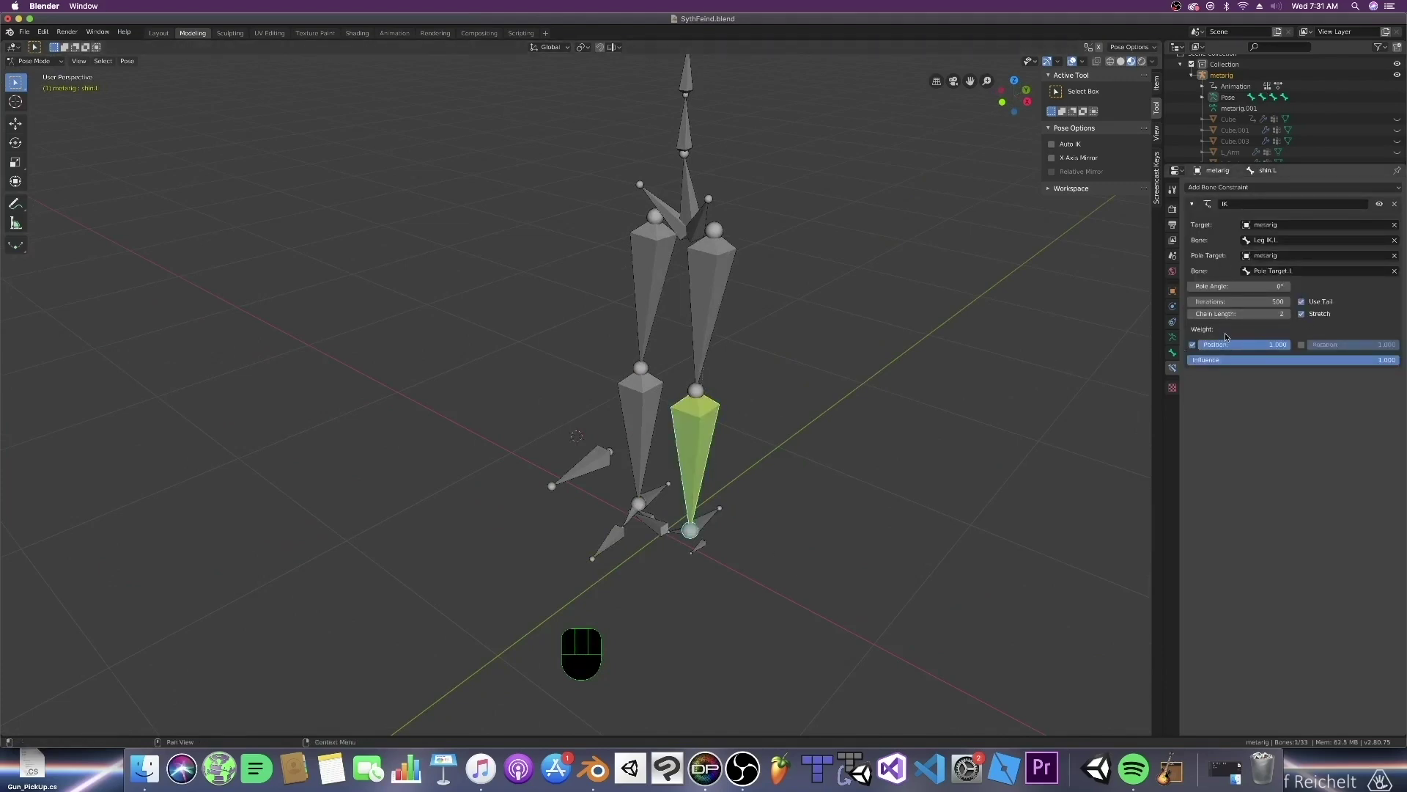
pyautogui.press('KP_3')
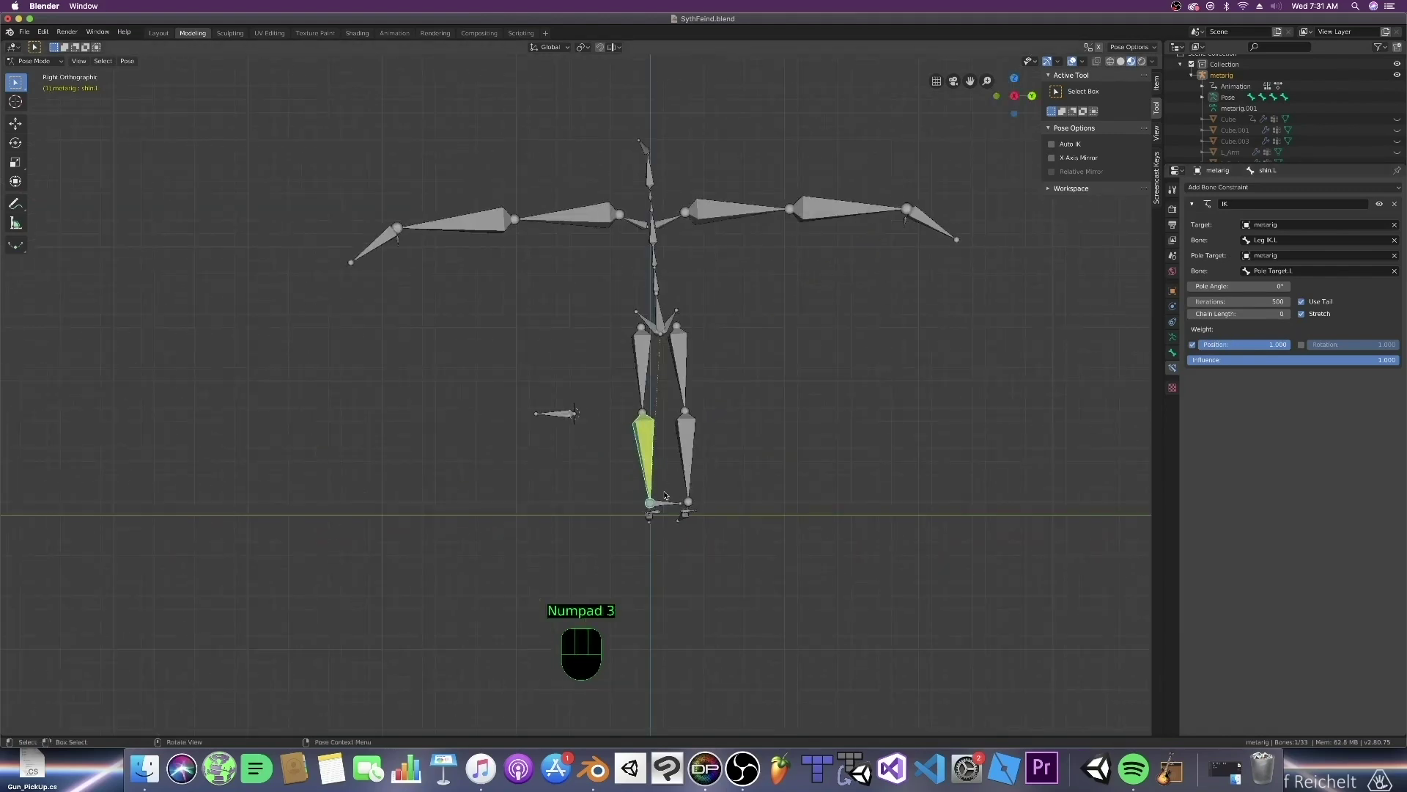
pyautogui.press('KP_1')
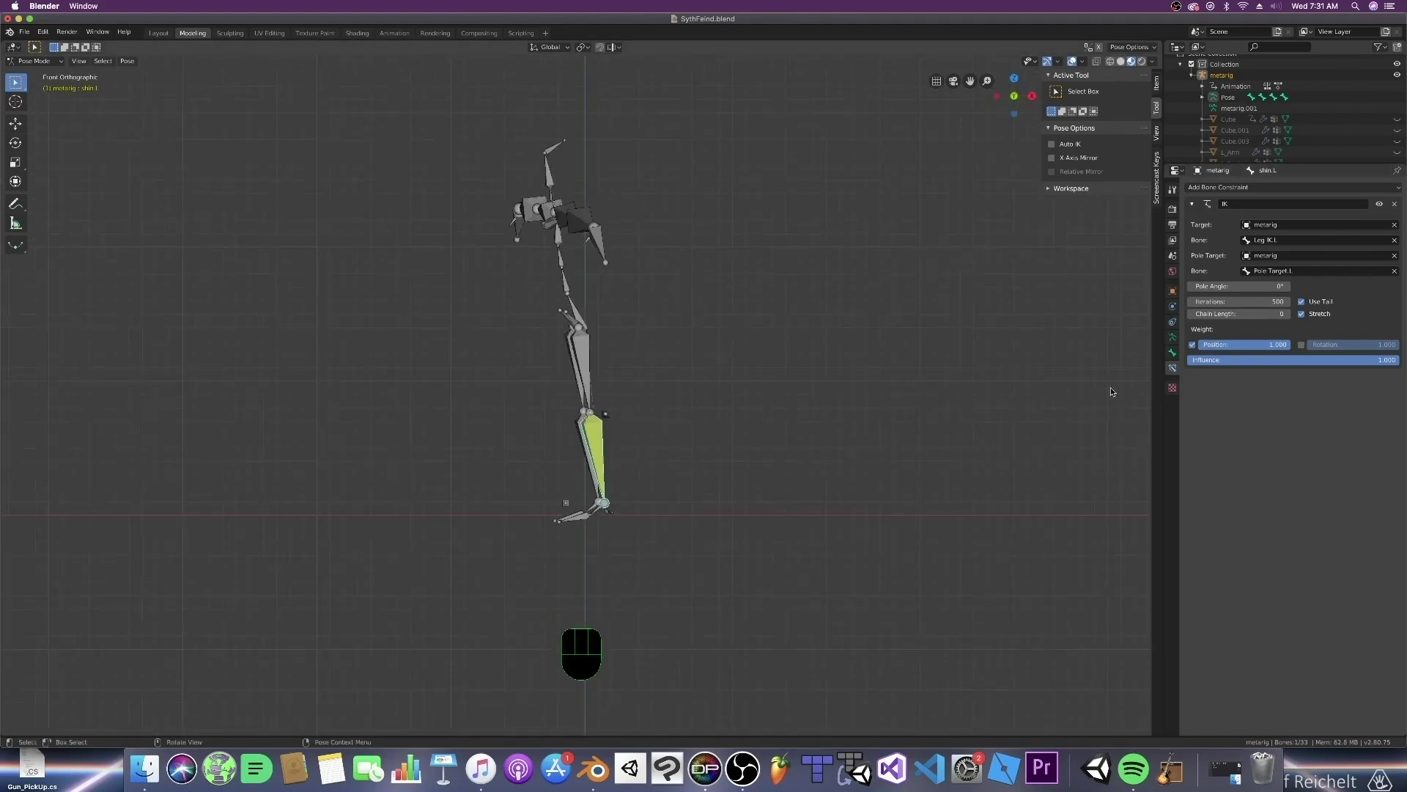
pyautogui.click(1267, 315)
pyautogui.write('2')
pyautogui.press('Return')
# Set the pole angle of the left shin's IK constraint to -90°
pyautogui.moveTo(850, 454); pyautogui.dragTo(1084, 395, button='middle')
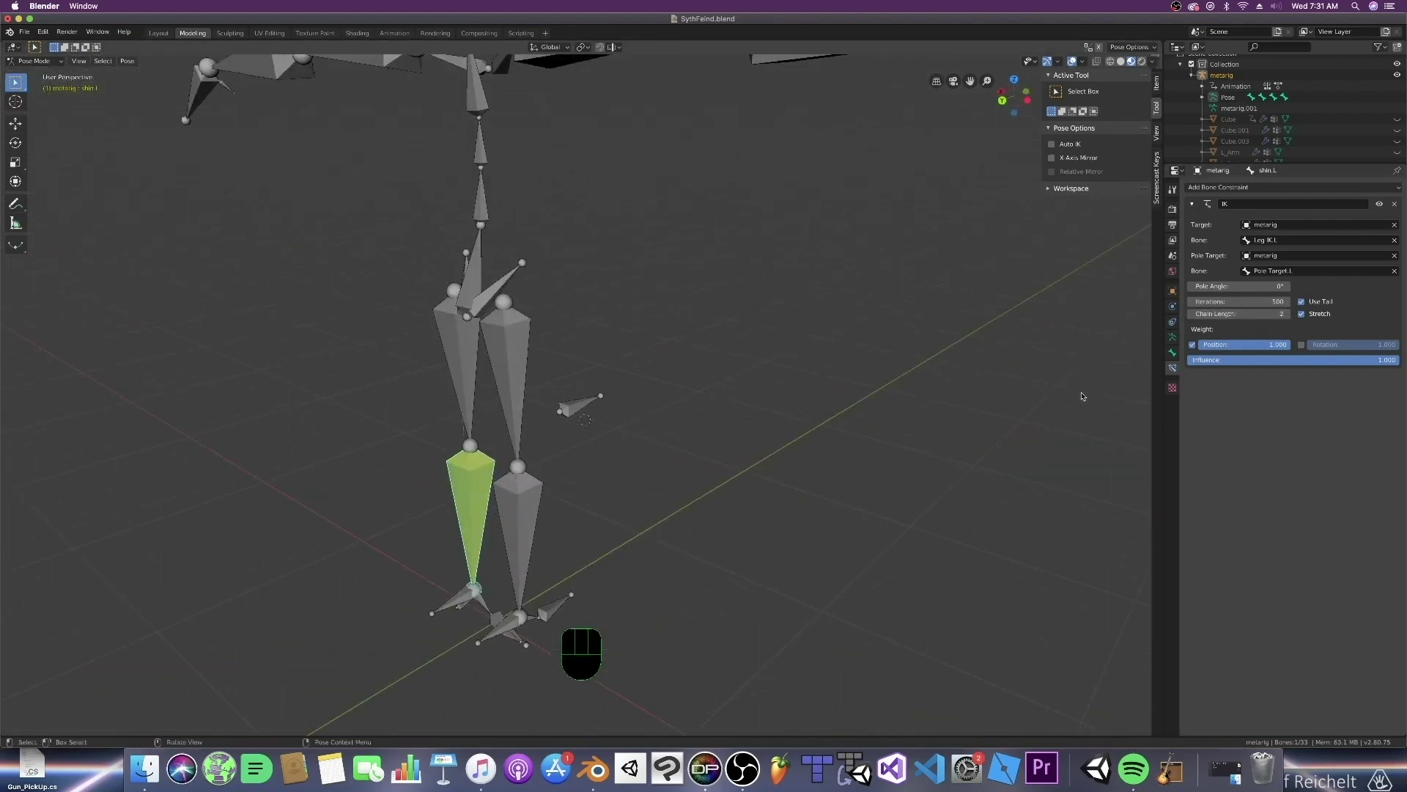
pyautogui.moveTo(1238, 285); pyautogui.dragTo(1191, 286)
pyautogui.moveTo(1131, 311); pyautogui.dragTo(1232, 293, button='middle')
pyautogui.click(1259, 287)
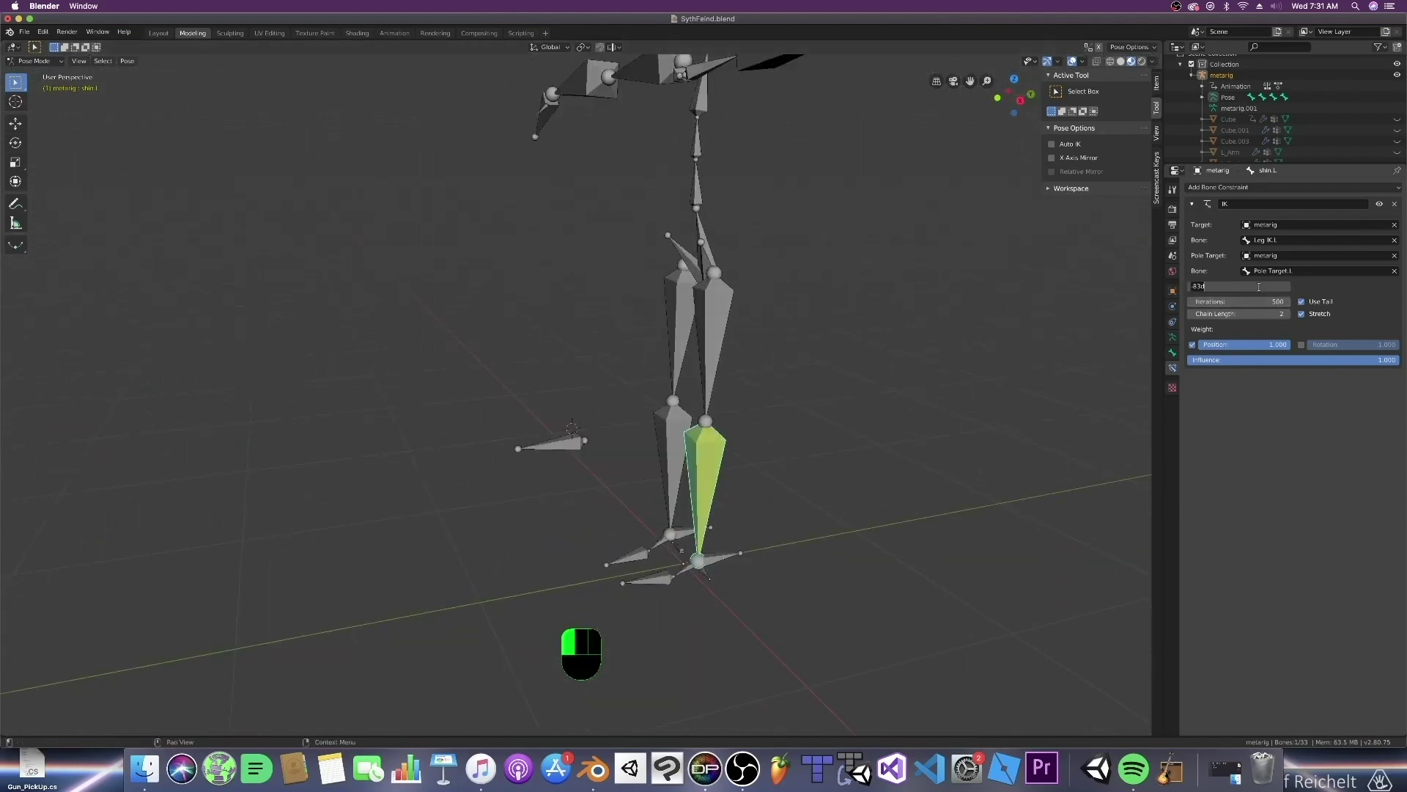
pyautogui.write('-90')
pyautogui.press('Return')
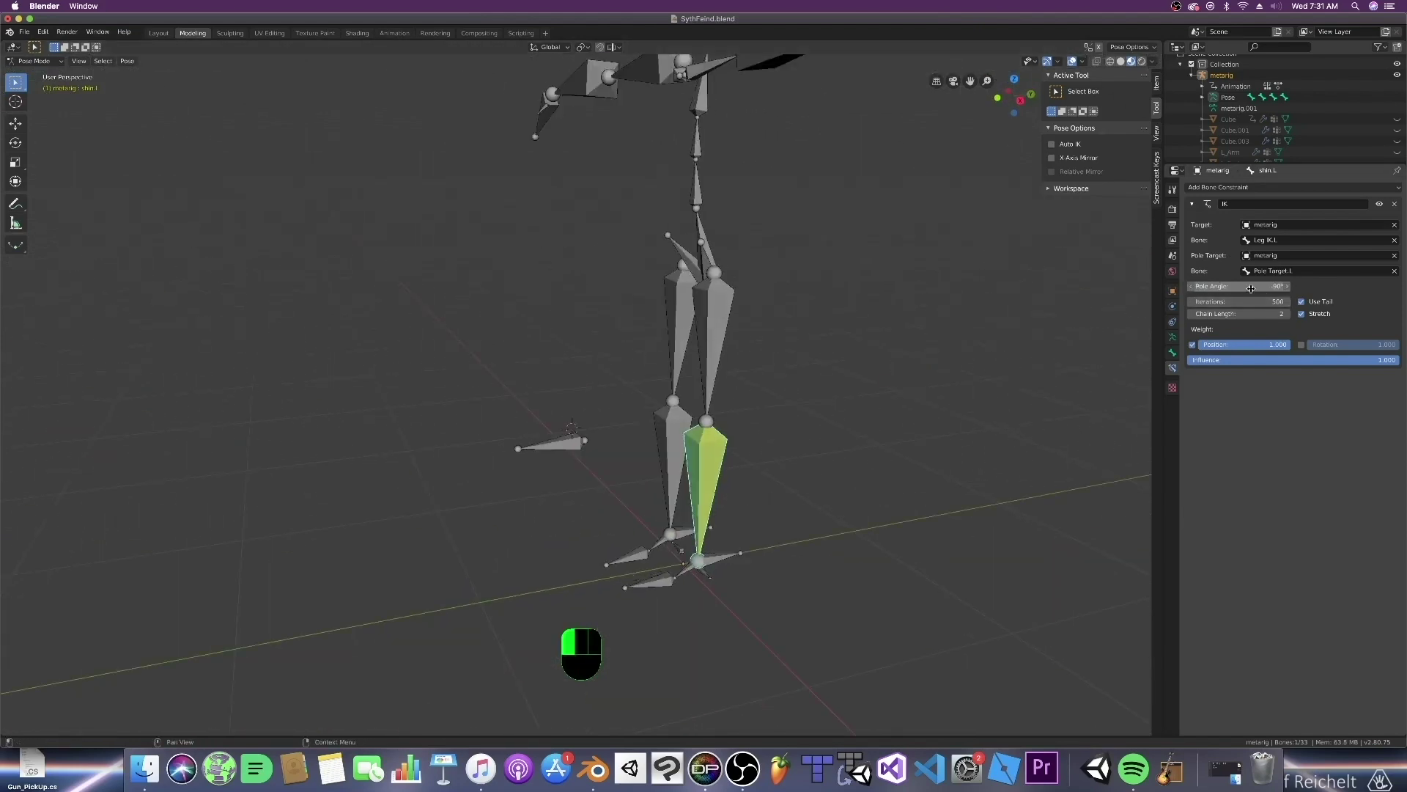
# Raise the Leg IK.L bone in side view to test how the left knee bends
pyautogui.moveTo(762, 505); pyautogui.dragTo(612, 543, button='middle')
pyautogui.click(612, 543)
pyautogui.moveTo(599, 475); pyautogui.dragTo(733, 513, button='middle')
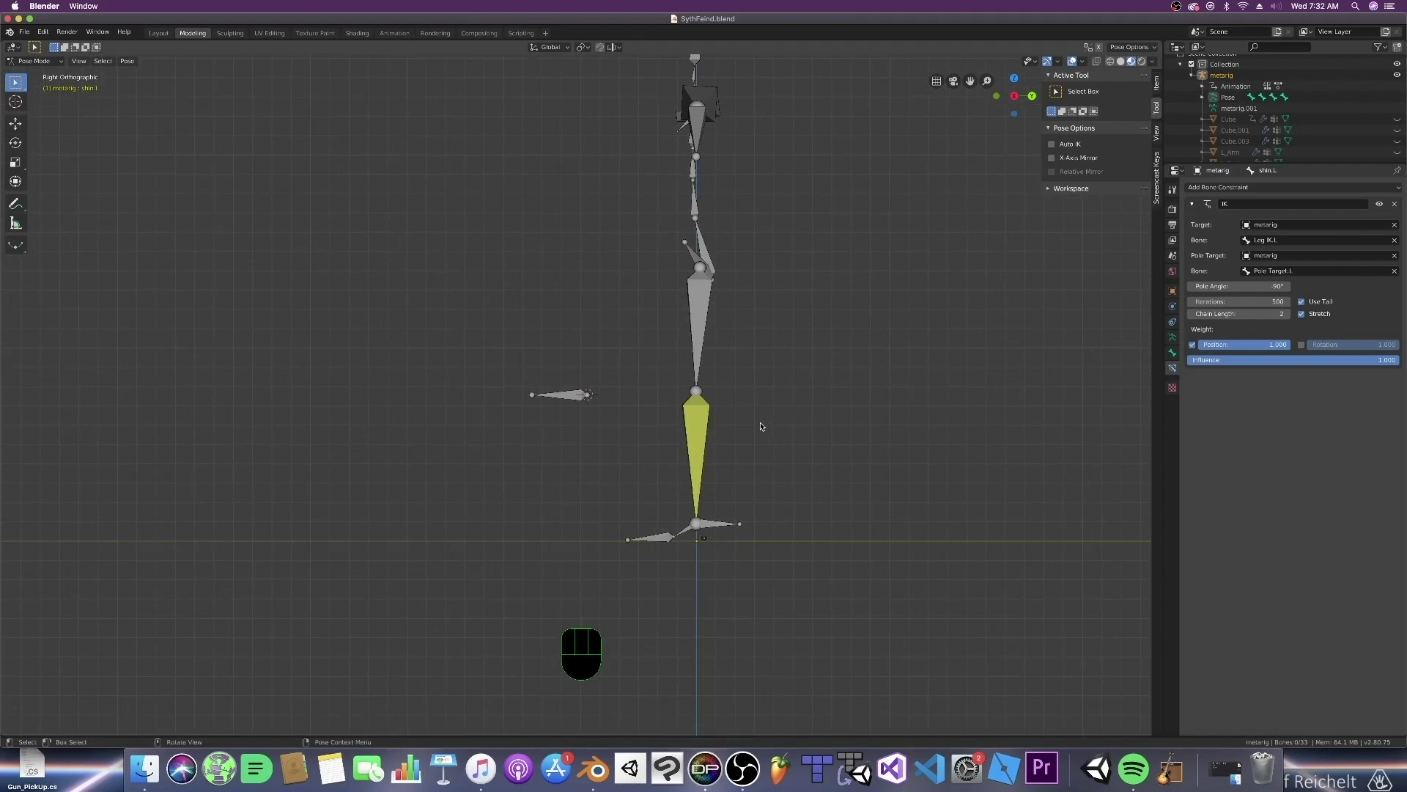
pyautogui.click(725, 524)
pyautogui.press('g')
pyautogui.click(703, 484)
pyautogui.moveTo(703, 483); pyautogui.dragTo(755, 473, button='middle')
# Try steering the left knee by moving the Pole Target.L bone, check it from the front, and save the file
pyautogui.click(614, 405)
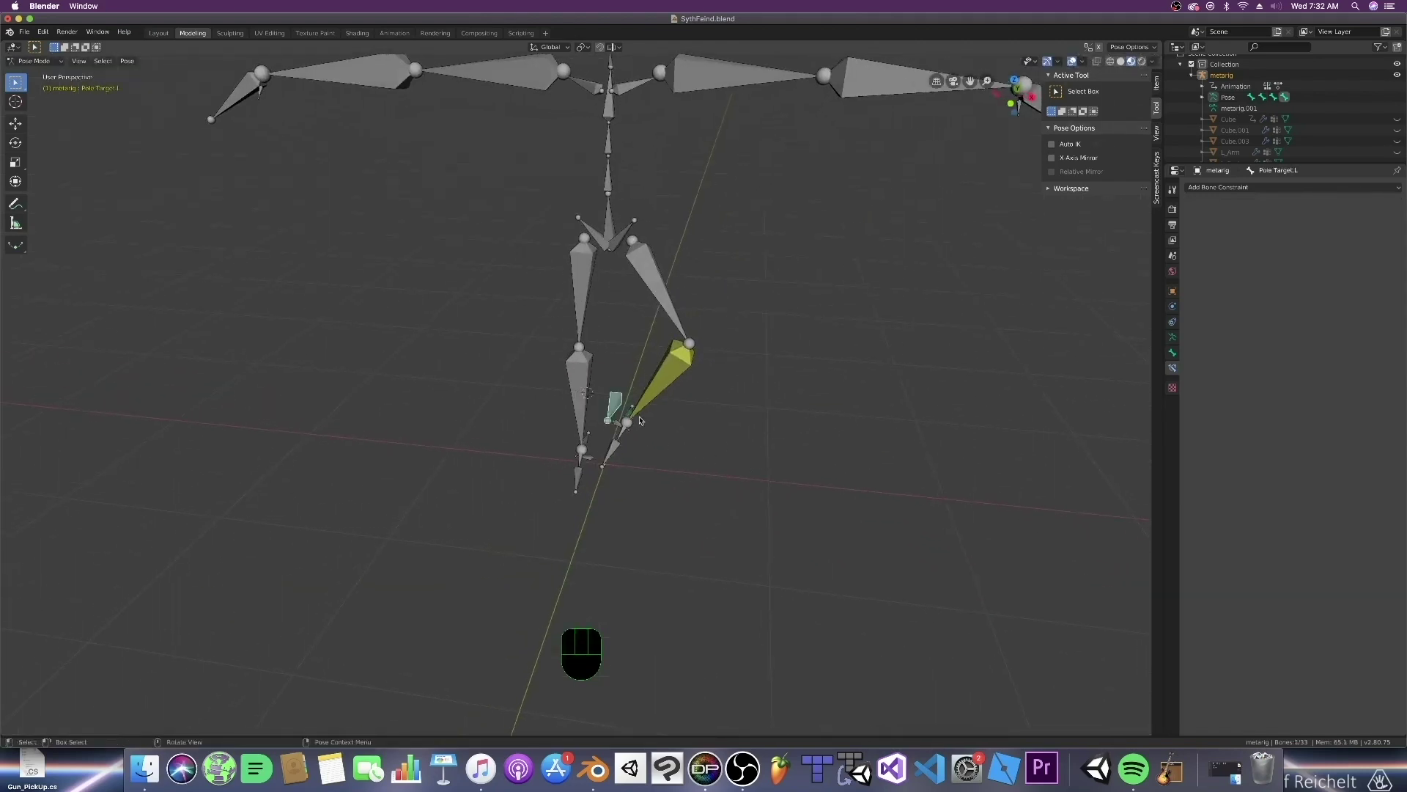
pyautogui.moveTo(641, 420); pyautogui.dragTo(674, 432, button='middle')
pyautogui.press('g')
pyautogui.click(710, 426)
pyautogui.press('KP_3')
pyautogui.press('KP_1')
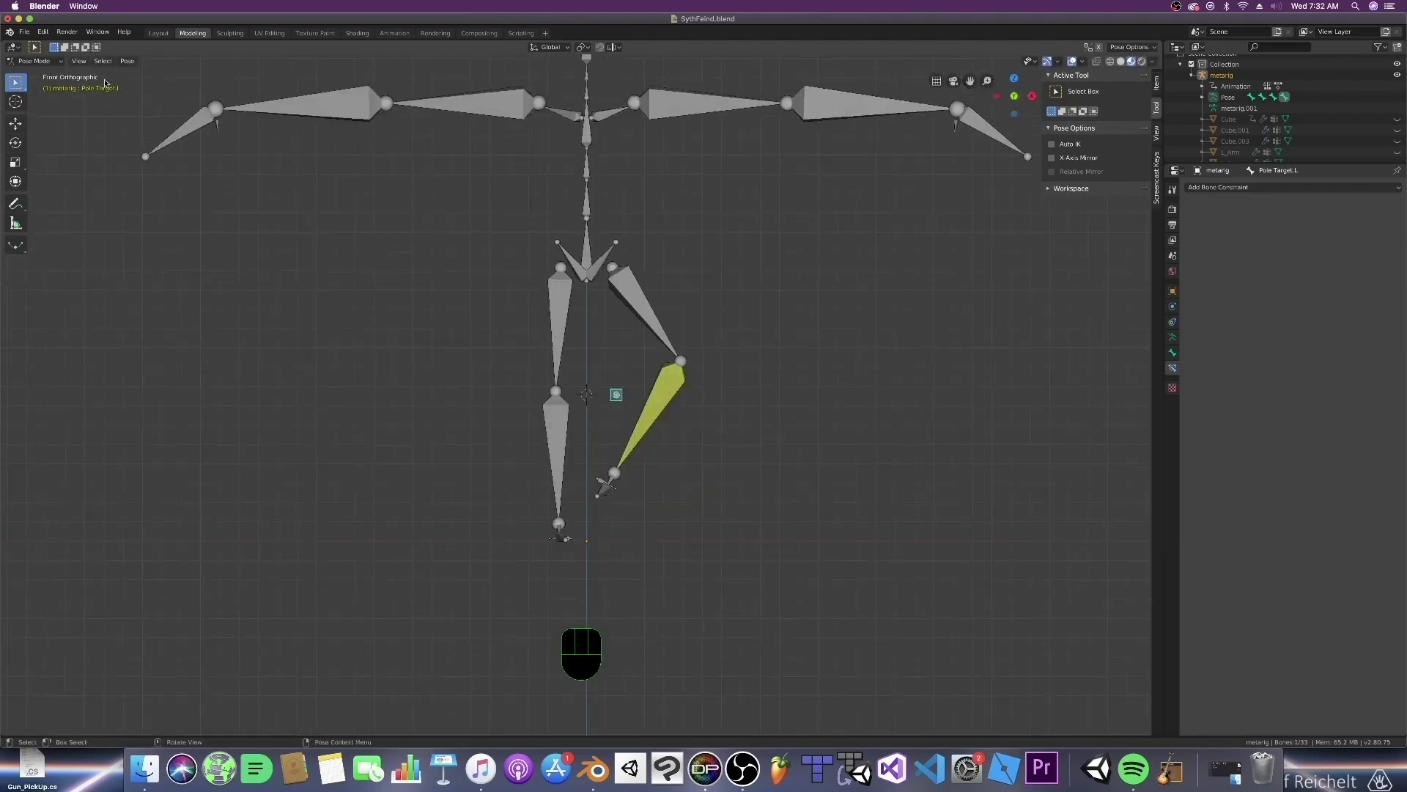
pyautogui.press('super+s')
# Switch the armature to Edit Mode and hide the pole target bone in front of the left knee
pyautogui.scroll(2, 600, 398)
pyautogui.click(24, 62)
pyautogui.click(30, 82)
pyautogui.moveTo(691, 442); pyautogui.dragTo(607, 412, button='middle')
pyautogui.press('h')
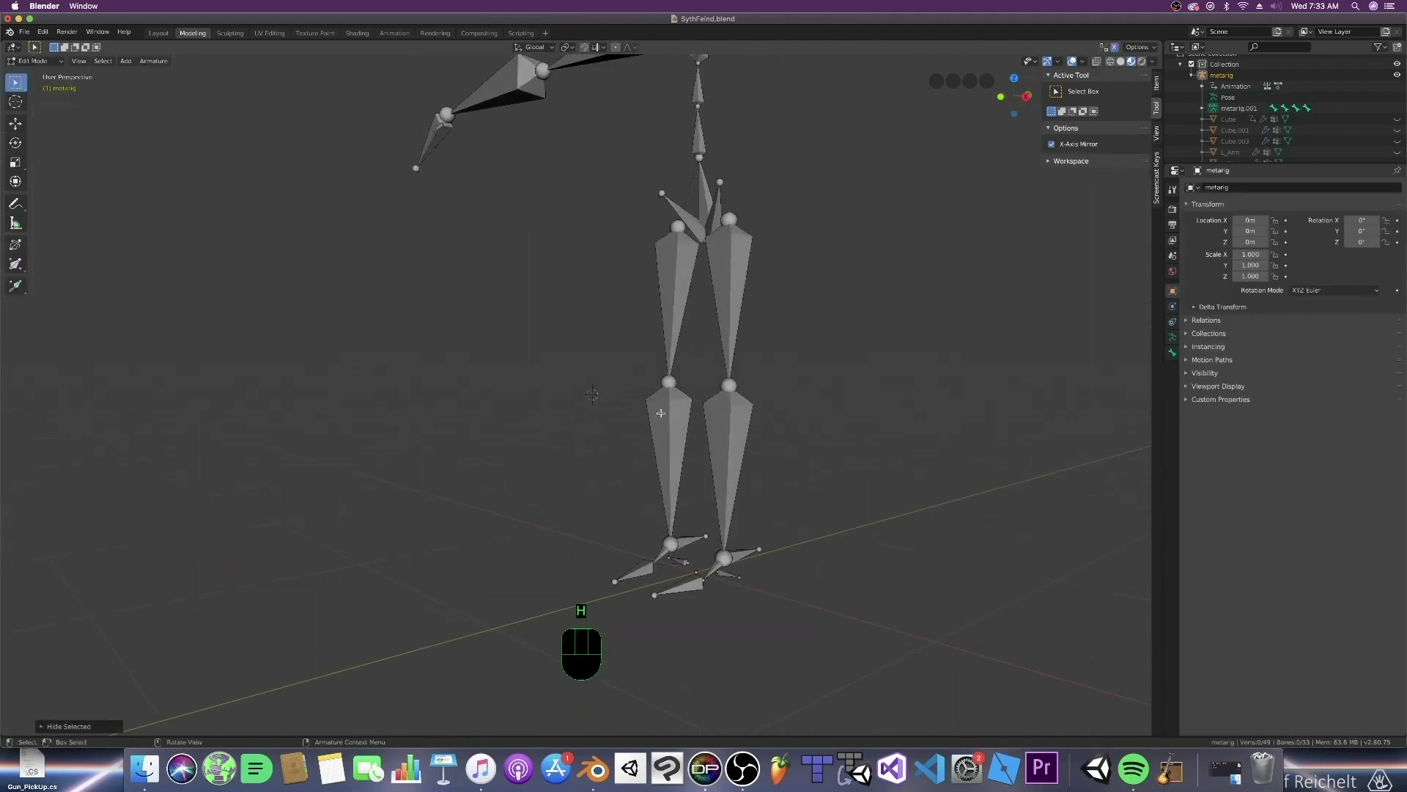
# Move the left knee joint slightly downward in front view with X-axis mirroring on
pyautogui.press('KP_1')
pyautogui.click(658, 404)
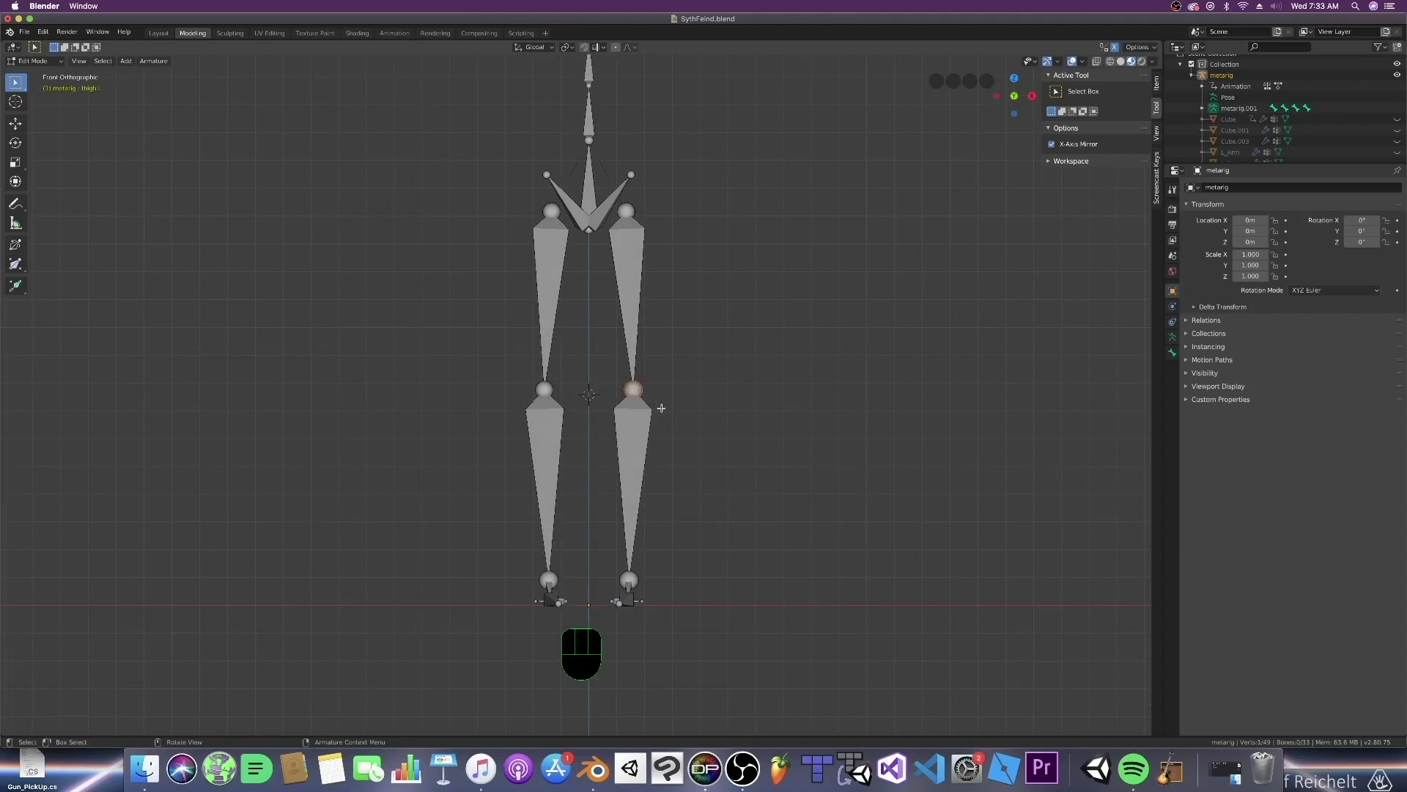
pyautogui.press('g')
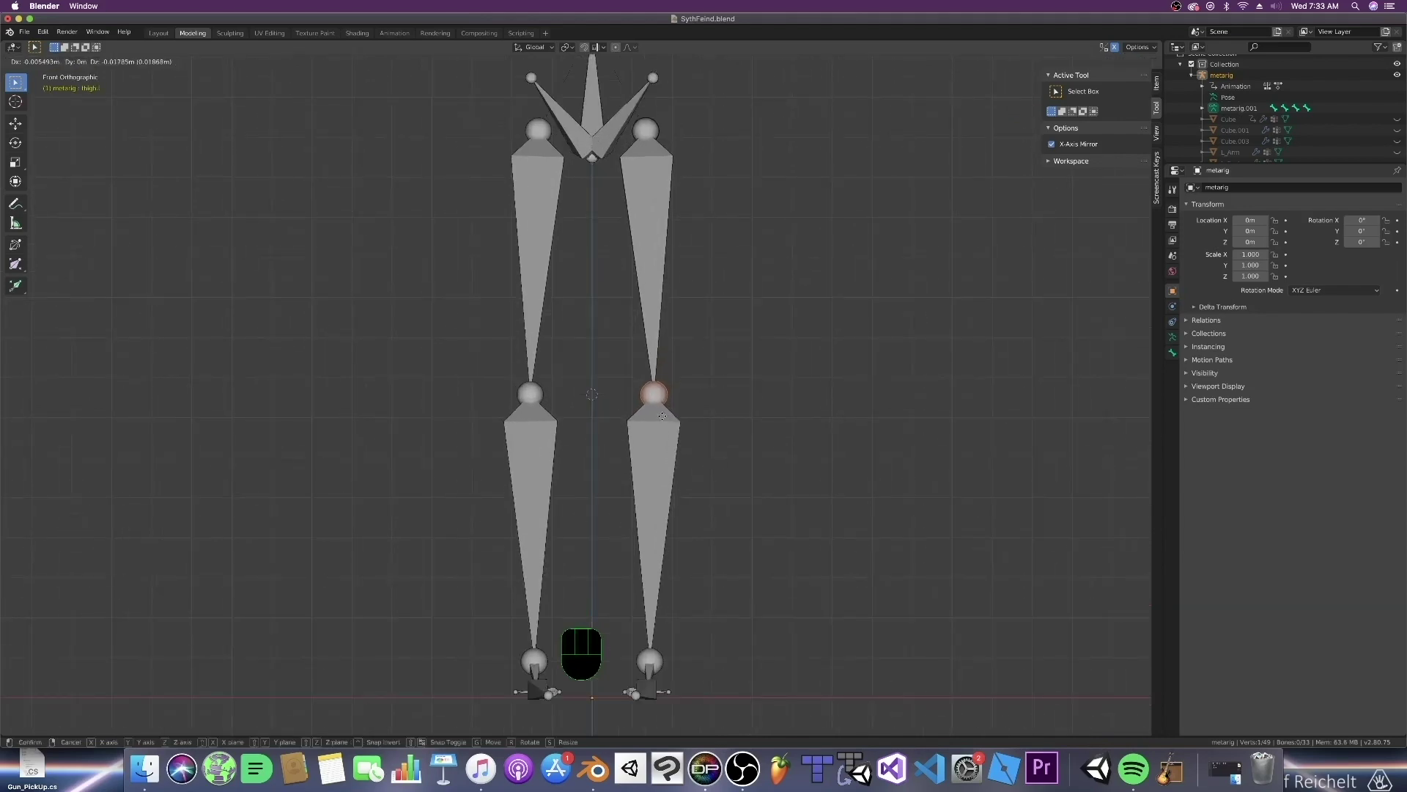
pyautogui.click(661, 420)
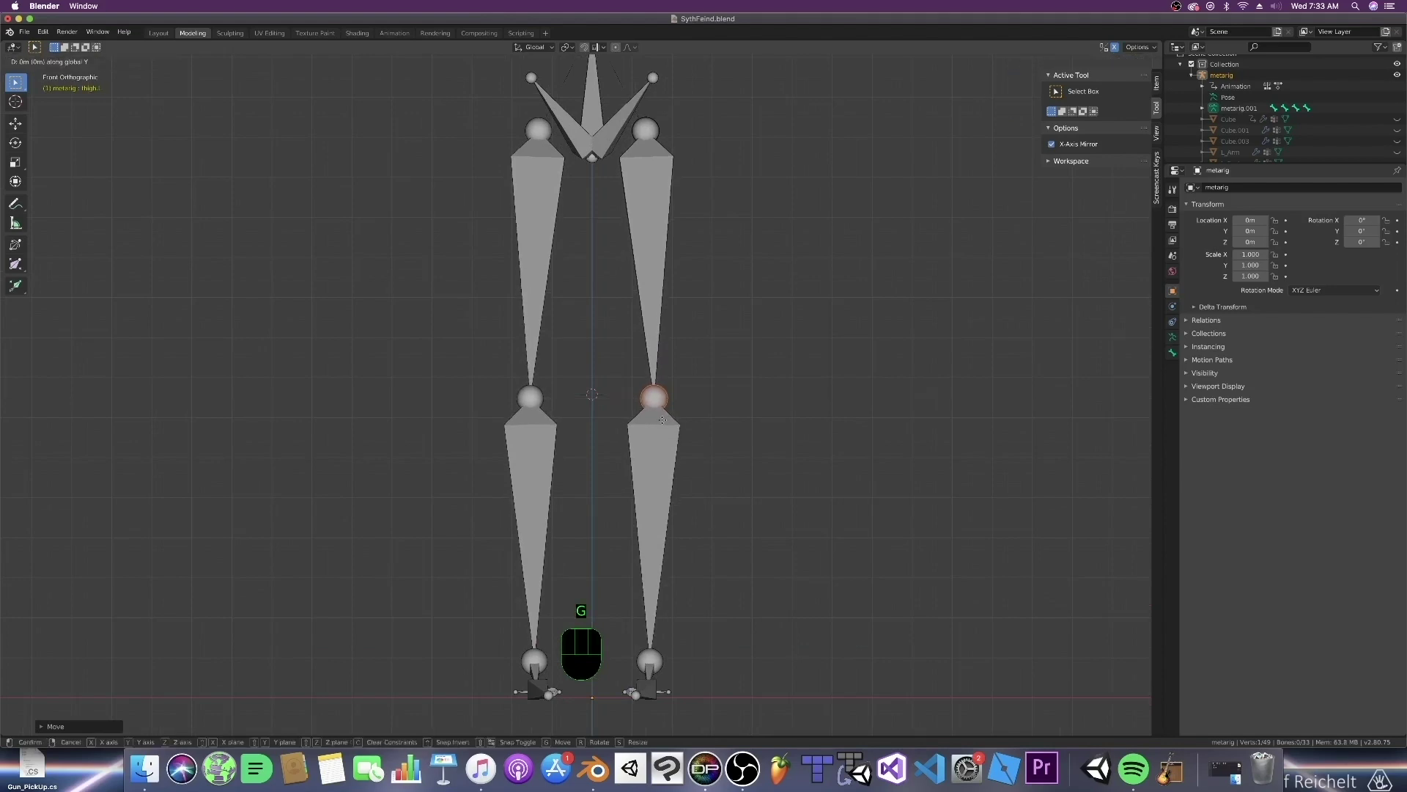
# Undo the last left knee joint move and shift the joint along X in front view, comparing the posed leg in Object Mode
pyautogui.press('super')
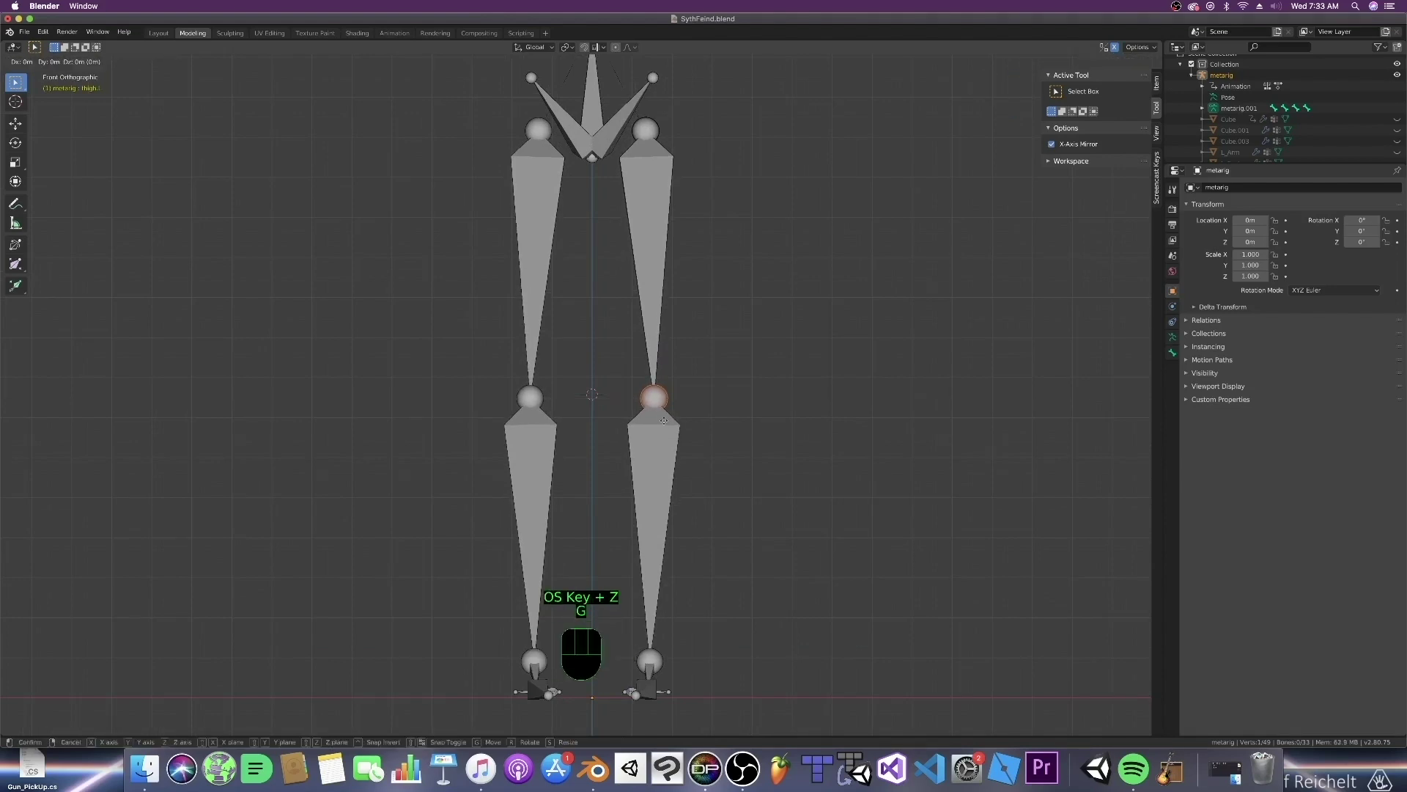
pyautogui.press('Tab')
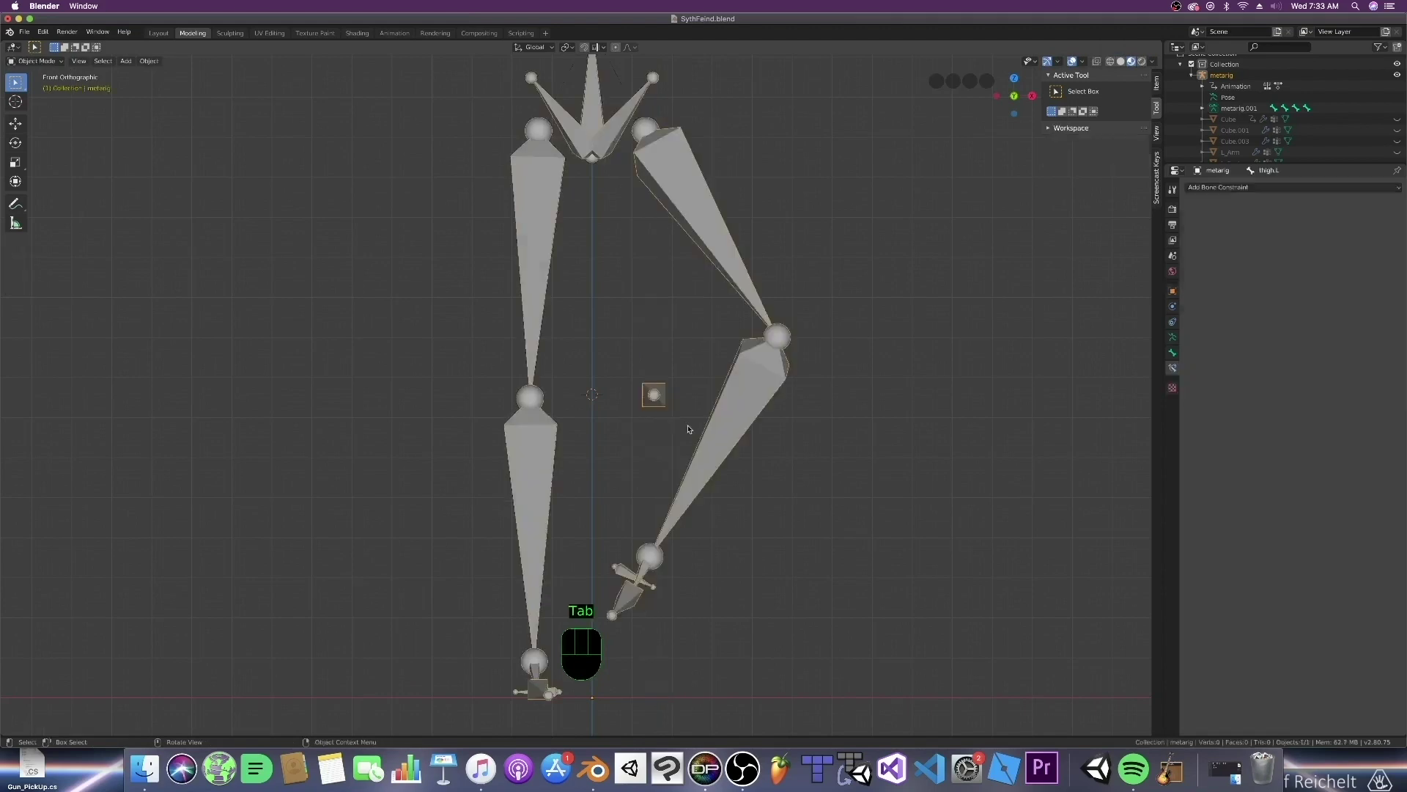
pyautogui.press('Tab')
pyautogui.press('g')
pyautogui.press('x')
pyautogui.press('Escape')
pyautogui.press('Tab')
pyautogui.press('Tab')
pyautogui.press('g')
pyautogui.press('x')
pyautogui.press('Escape')
pyautogui.press('Tab')
pyautogui.press('Tab')
pyautogui.press('Tab')
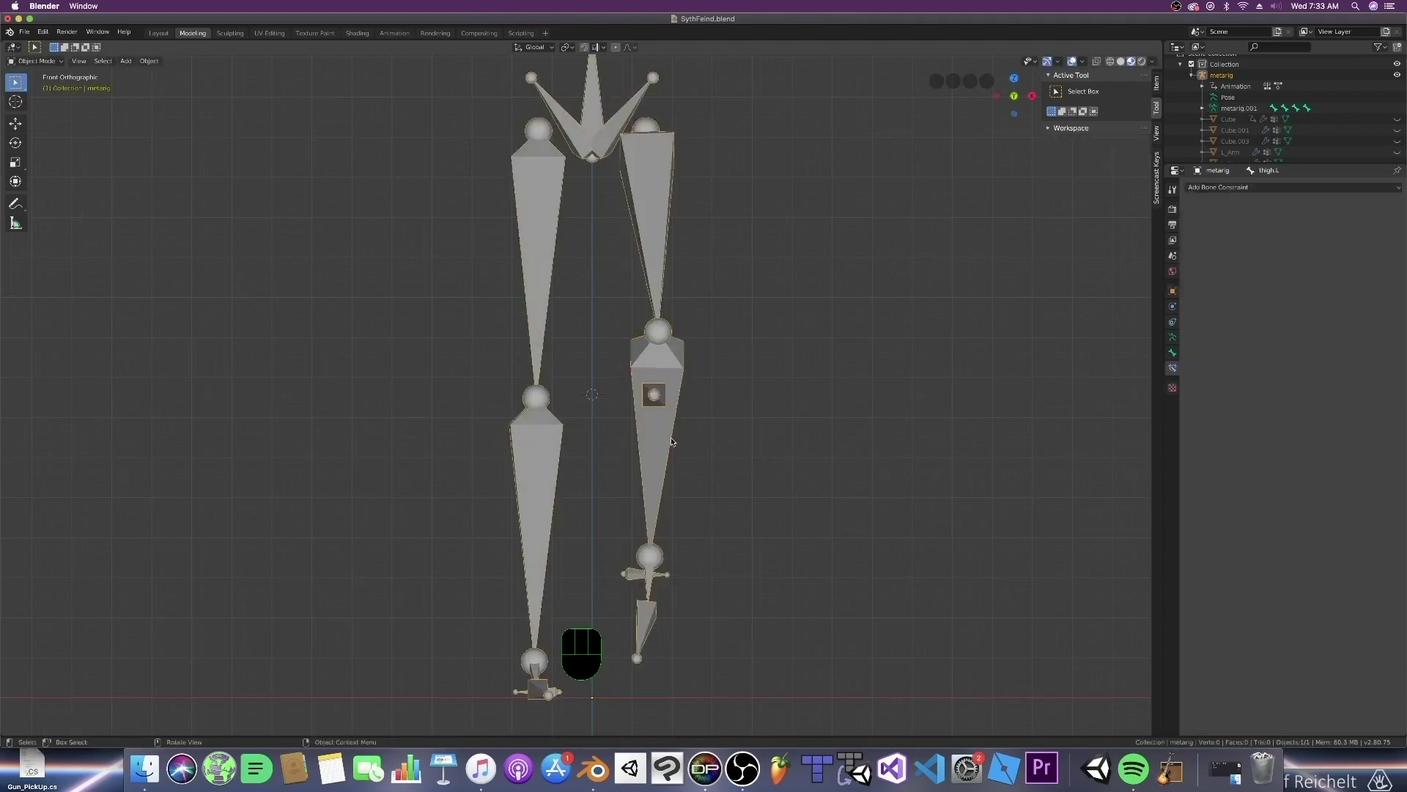
# Fine-tune the left knee joint's X position until the posed knee points straight forward in front view
pyautogui.press('Tab')
pyautogui.scroll(5, 671, 440)
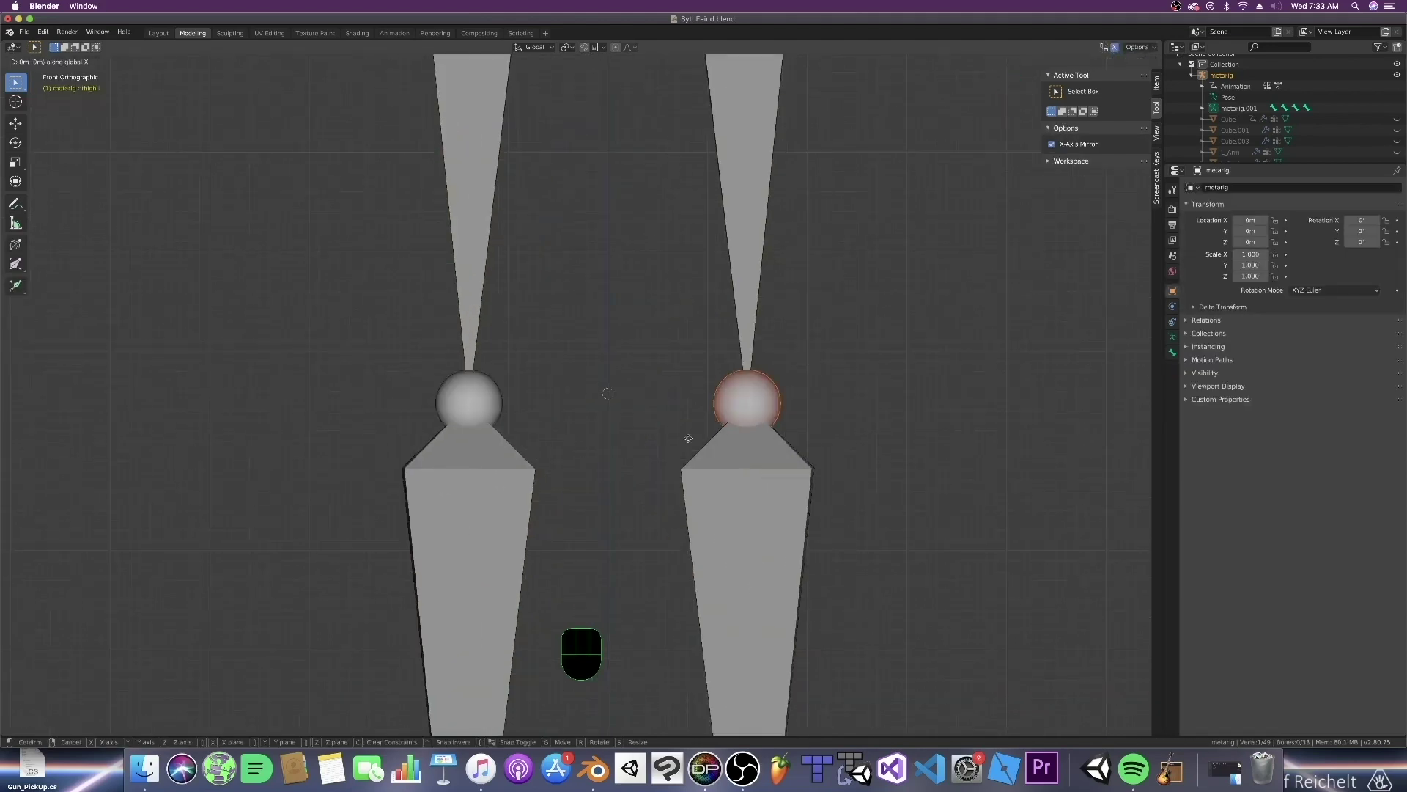
pyautogui.press('Tab')
pyautogui.press('Tab')
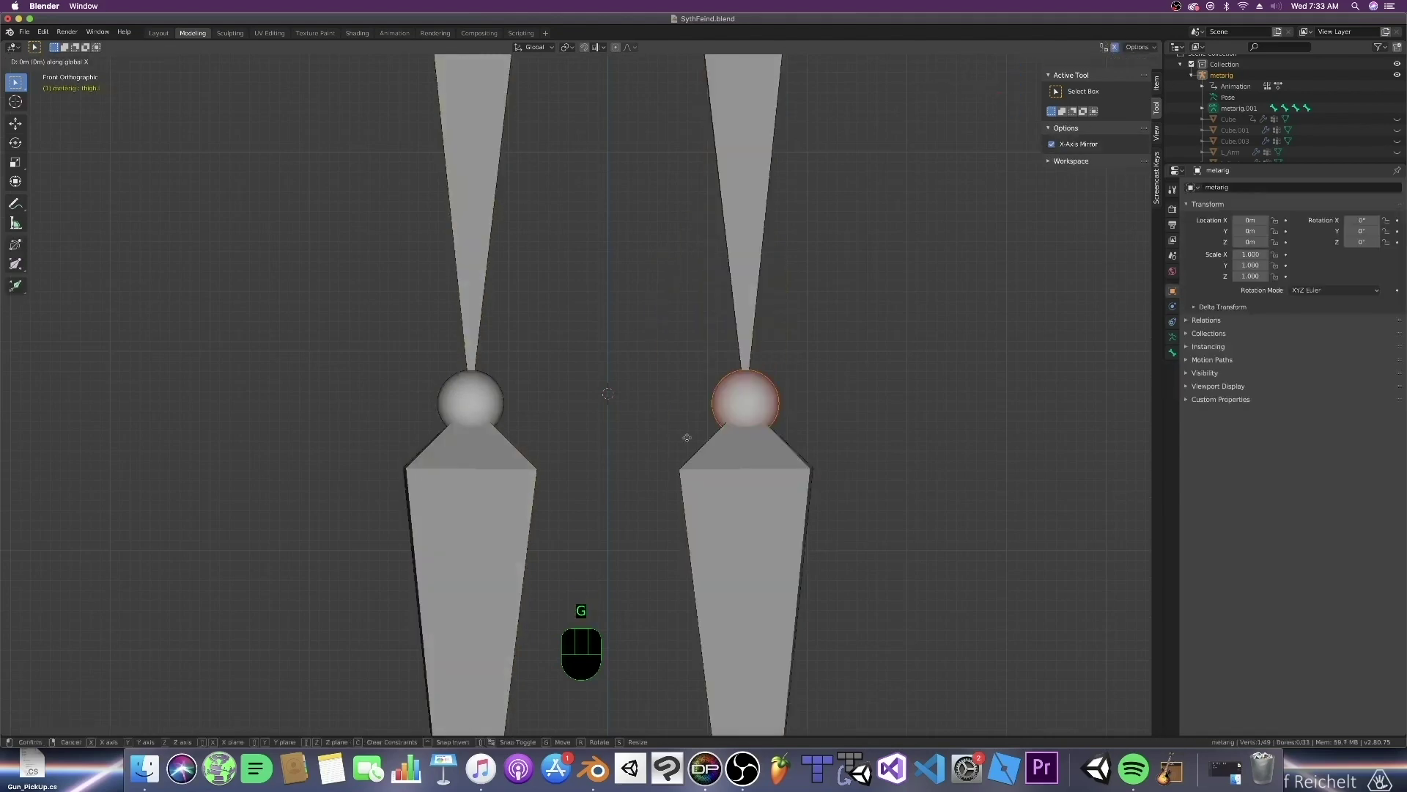
pyautogui.press('Tab')
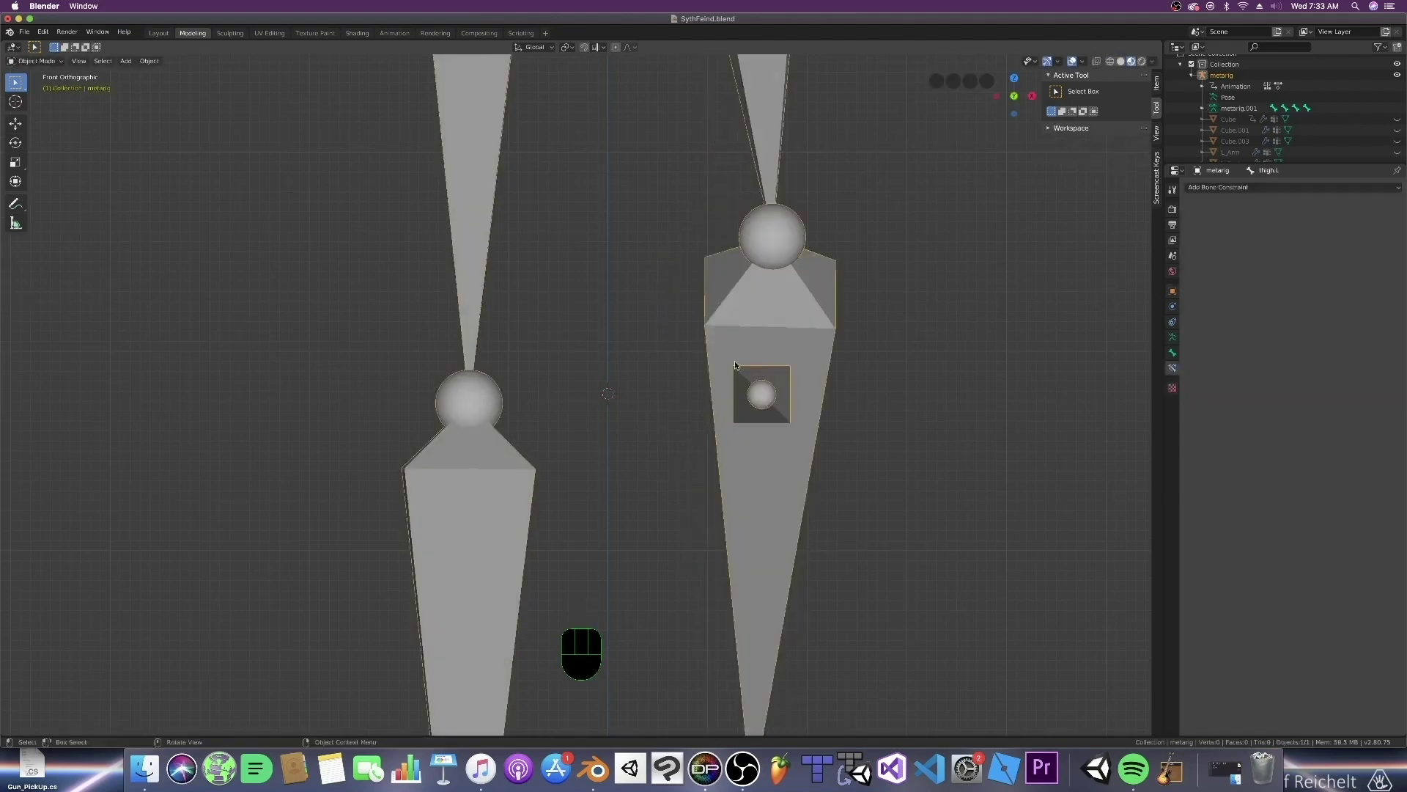
pyautogui.press('Tab')
pyautogui.press('g')
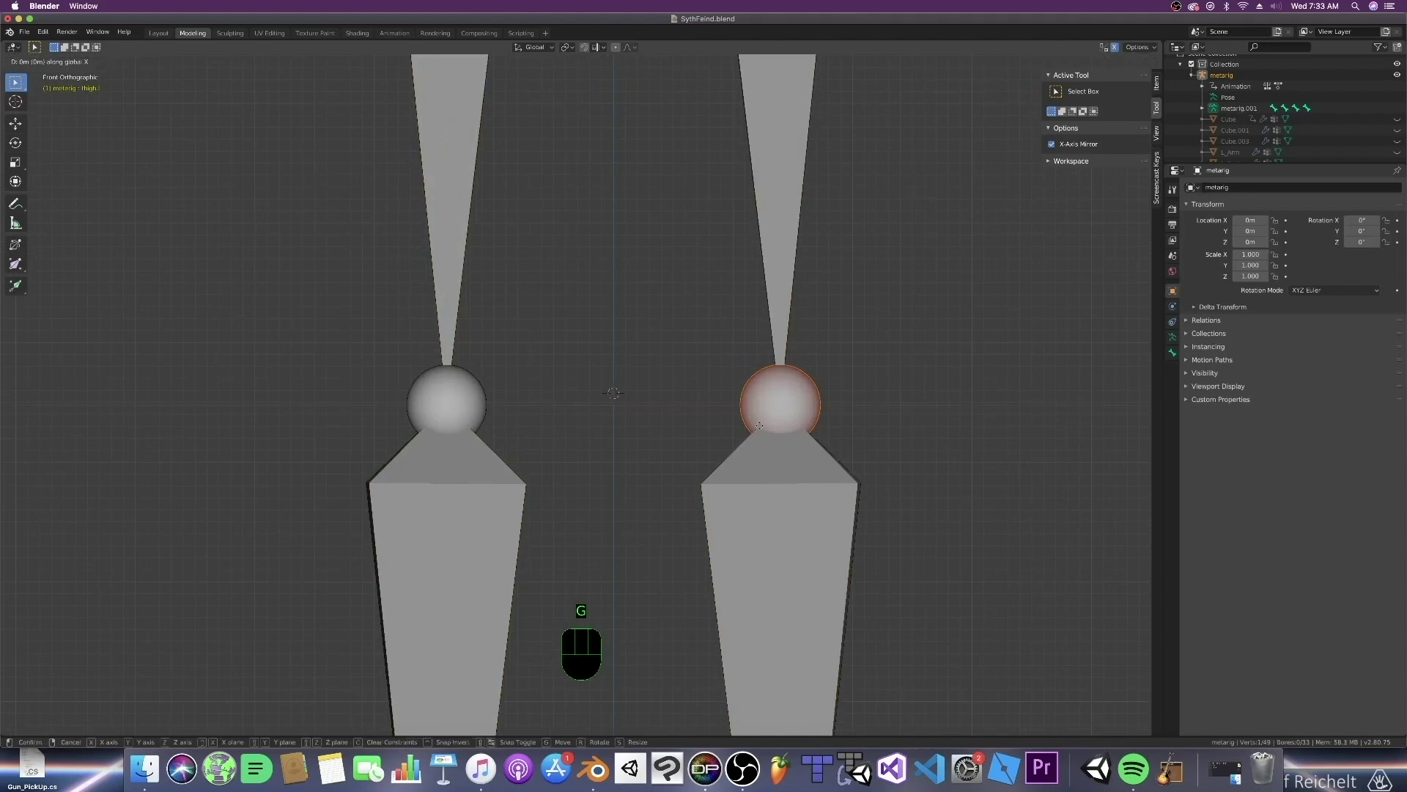
pyautogui.click(758, 425)
pyautogui.press('Tab')
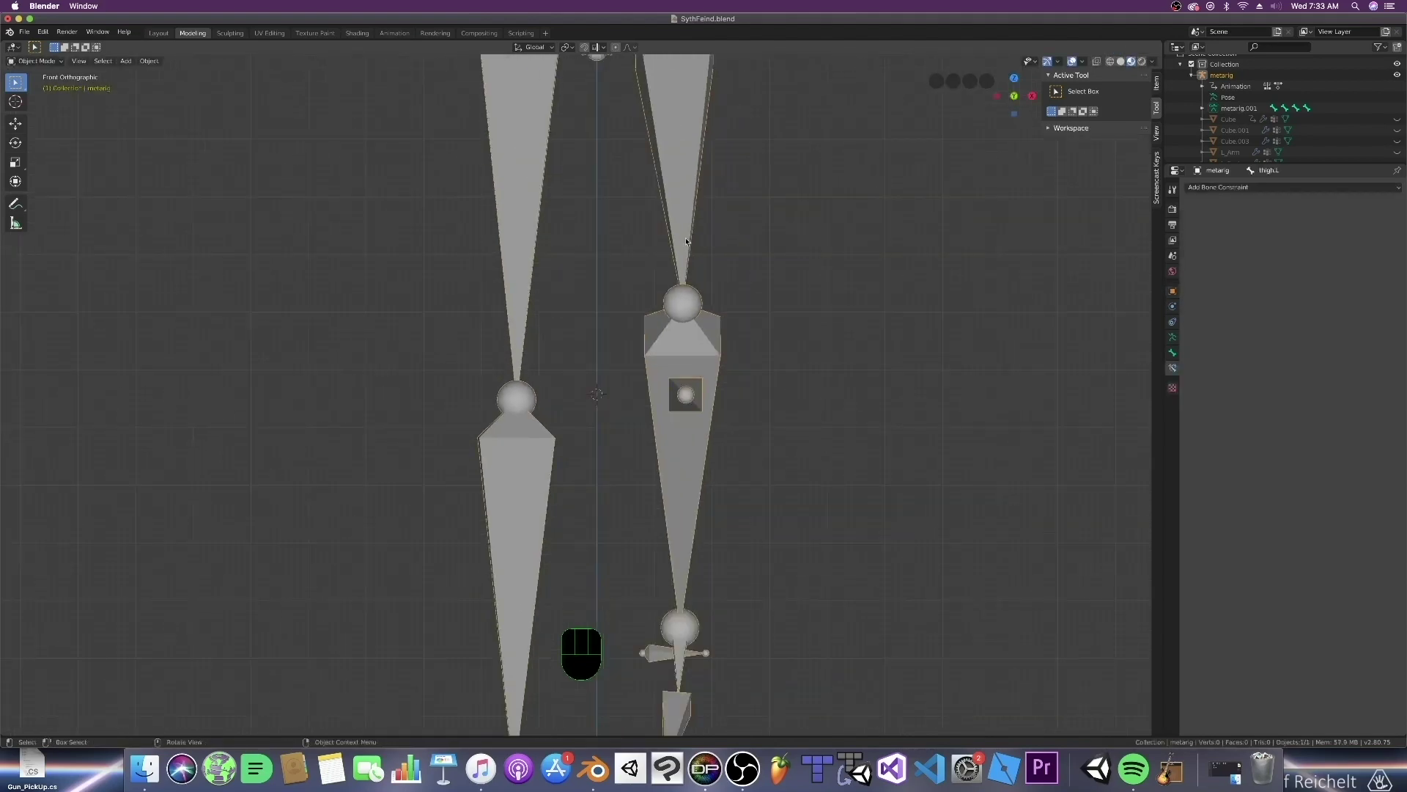
# Inspect the bent left leg in right side view and save the file
pyautogui.moveTo(727, 384); pyautogui.dragTo(669, 387, button='middle')
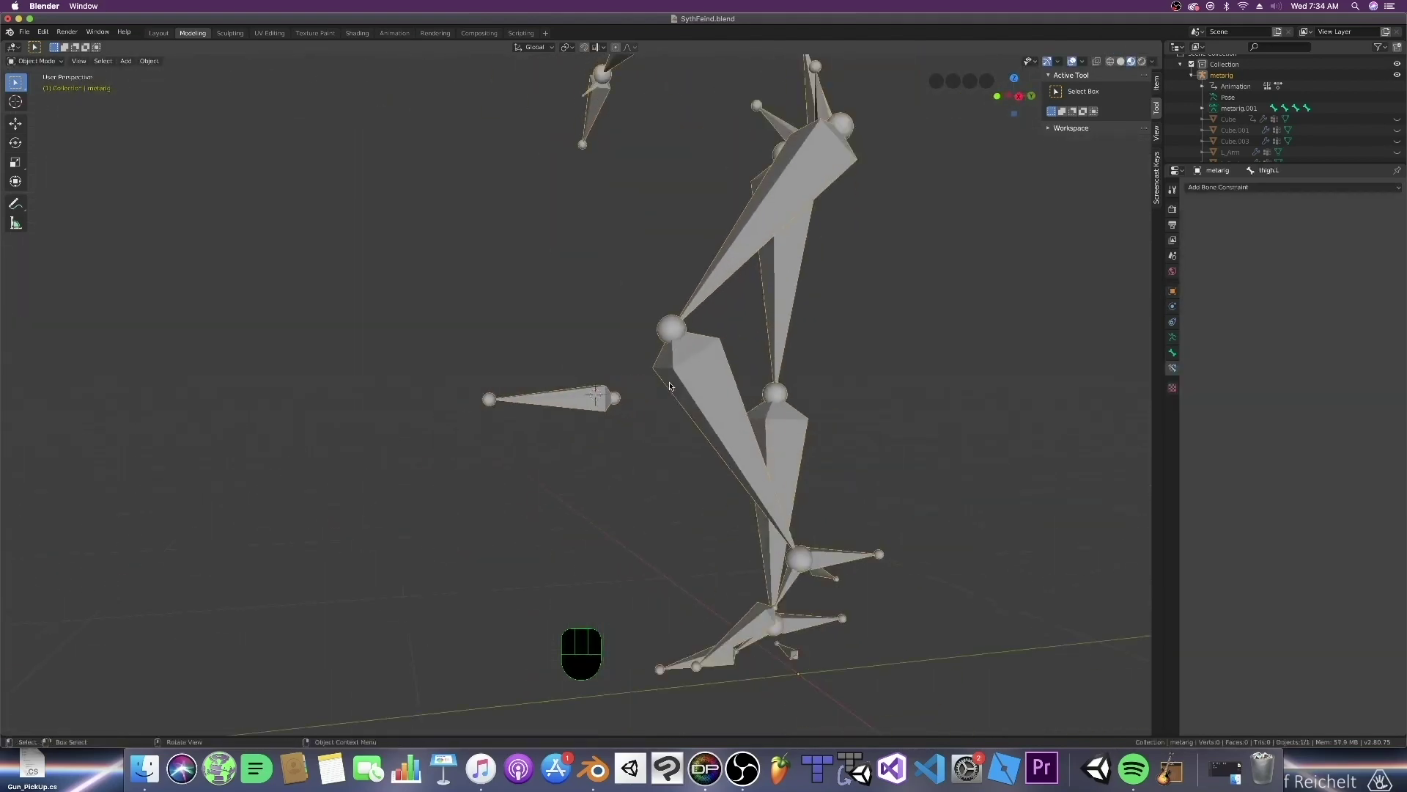
pyautogui.press('KP_3')
pyautogui.press('super+s')
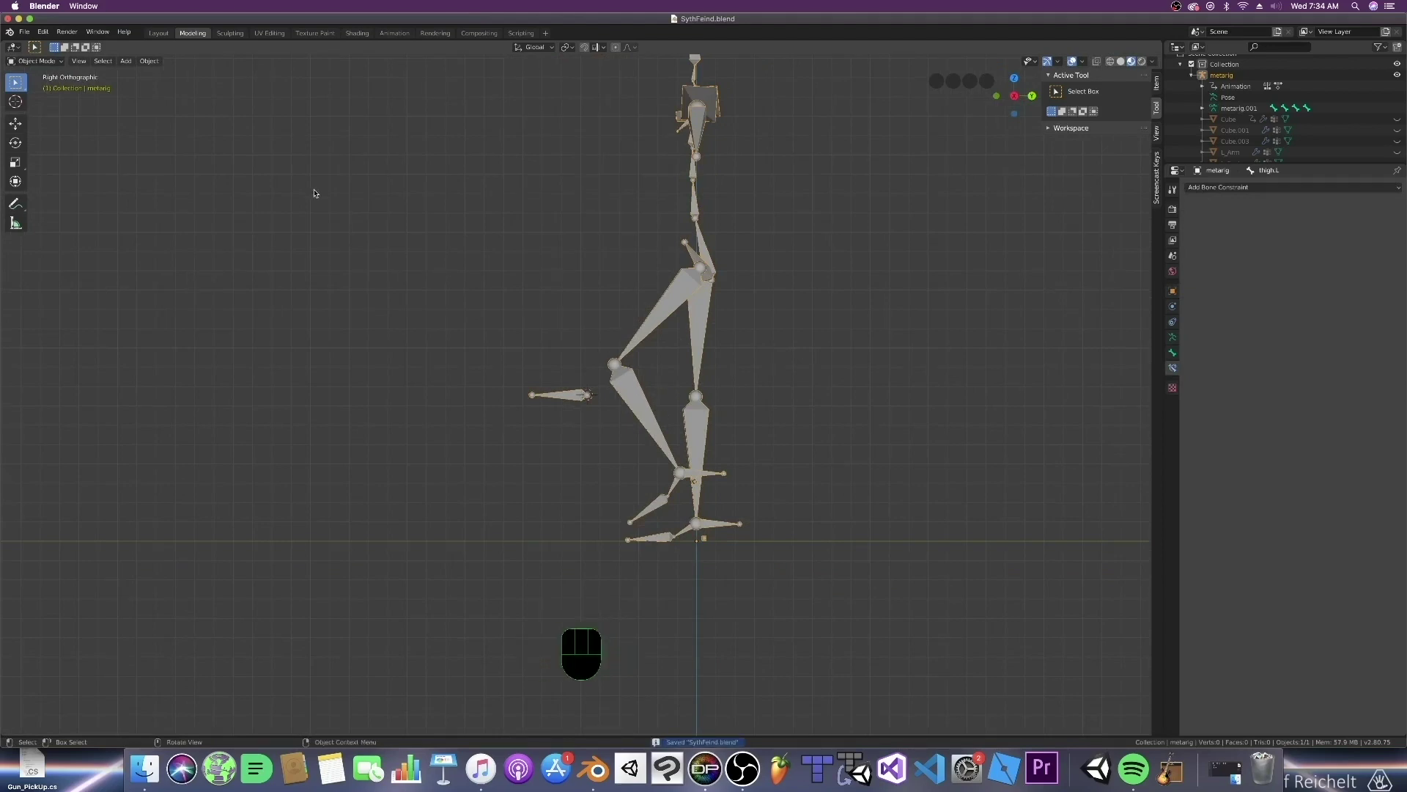
# Switch the metarig armature to Pose Mode
pyautogui.click(35, 61)
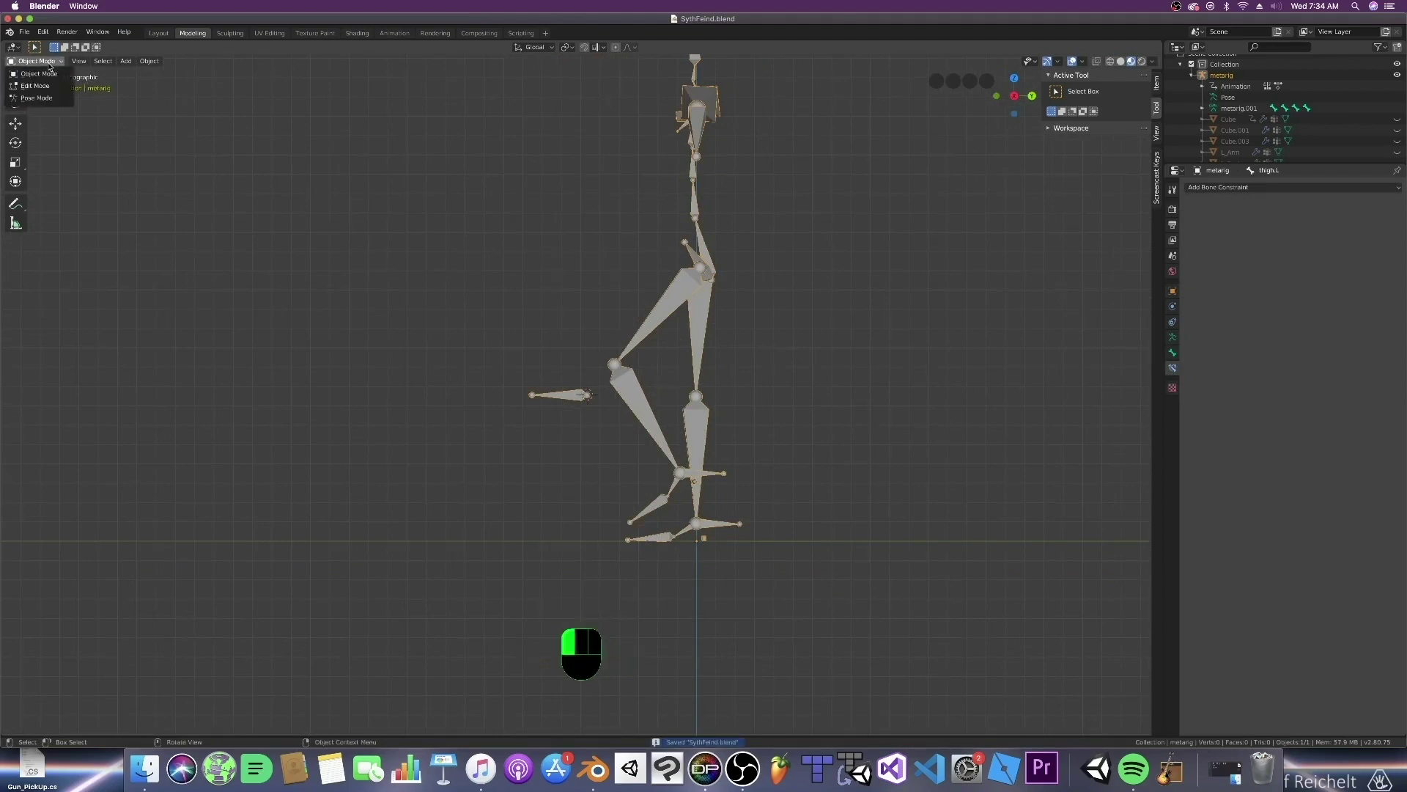
pyautogui.click(33, 86)
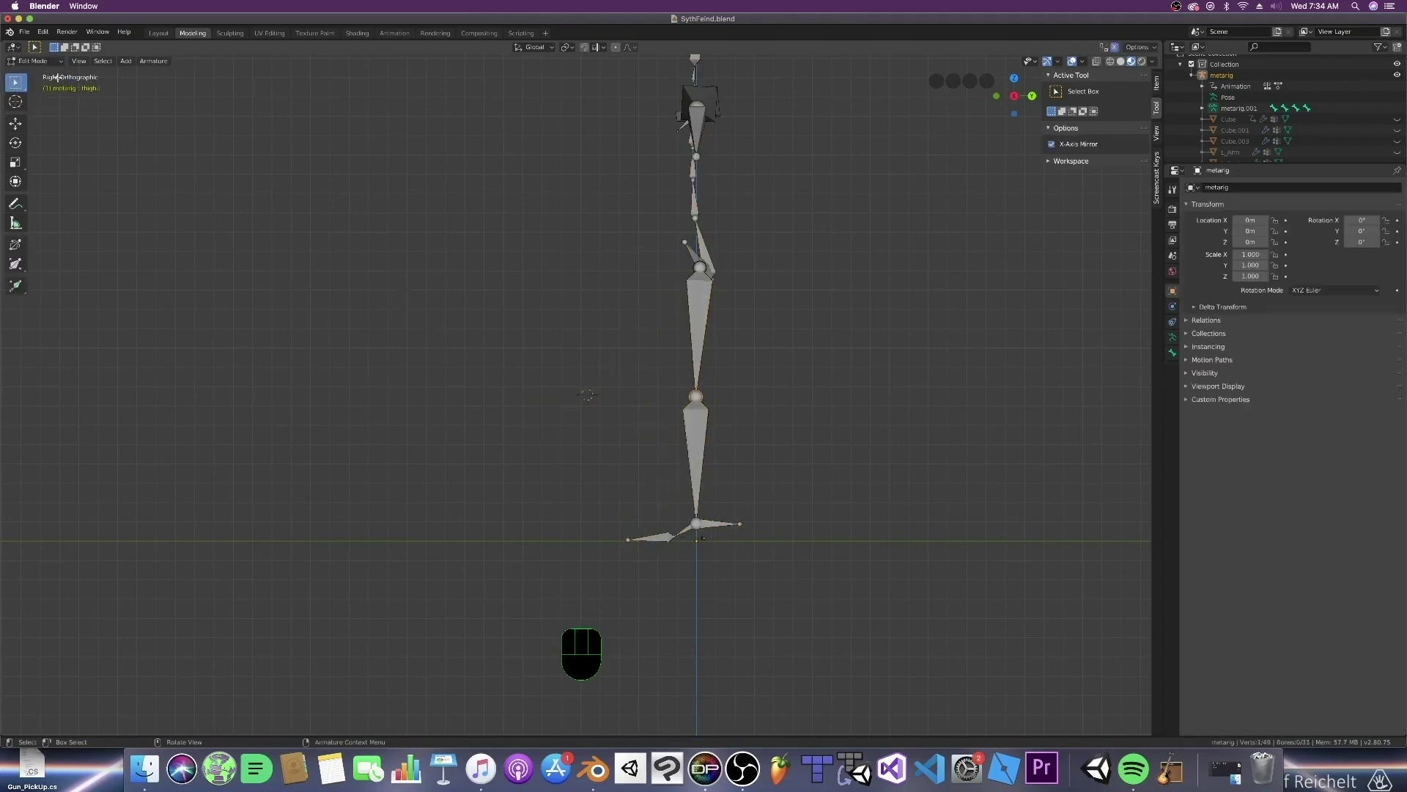
pyautogui.click(33, 61)
pyautogui.click(37, 98)
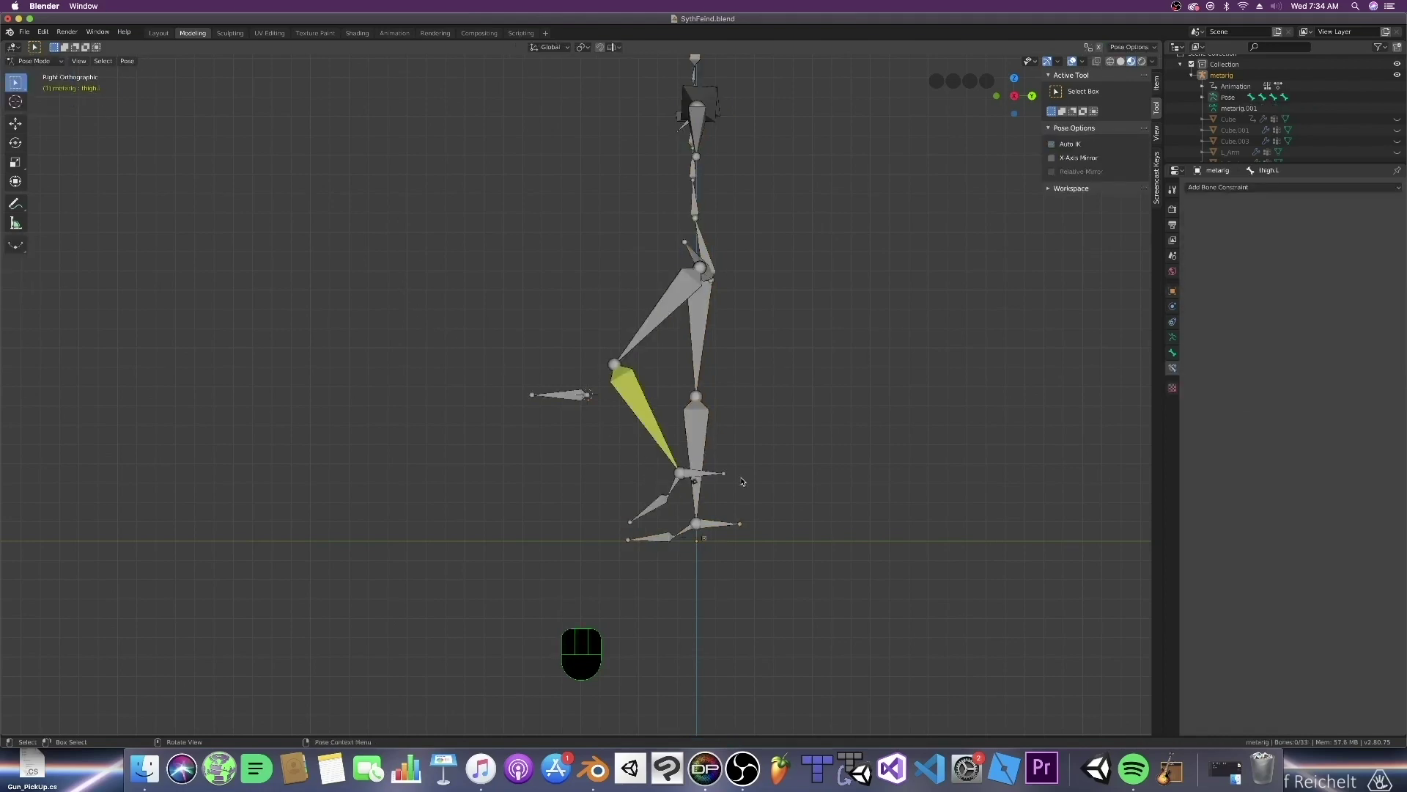
# Test the left knee bend by moving the Leg IK.L and Pole Target.L bones, and undo the moves
pyautogui.moveTo(696, 472); pyautogui.dragTo(689, 462)
pyautogui.moveTo(689, 462); pyautogui.dragTo(680, 438, button='middle')
pyautogui.press('KP_3')
pyautogui.moveTo(597, 407); pyautogui.dragTo(564, 402)
pyautogui.press('super+z')
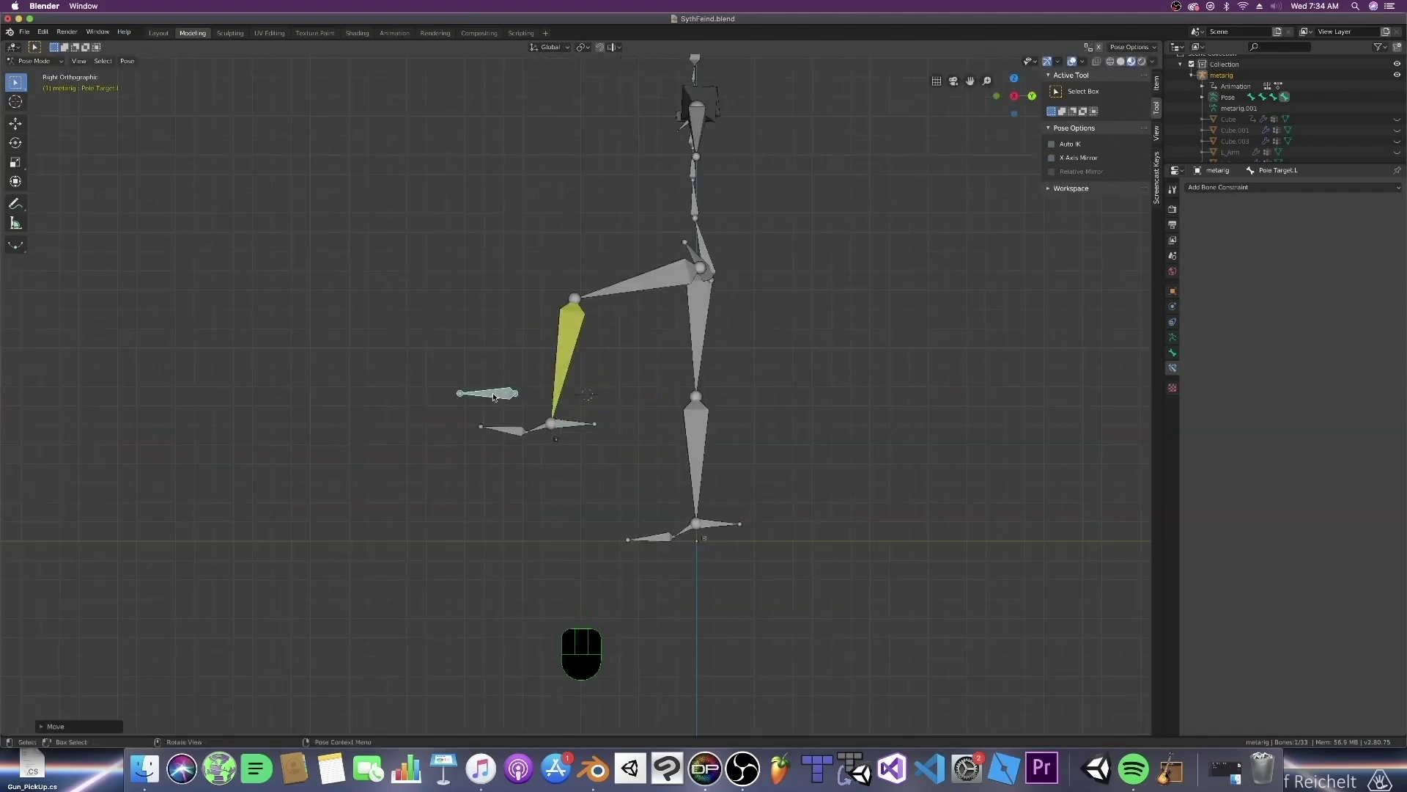
pyautogui.press('super+z')
pyautogui.press('super+z')
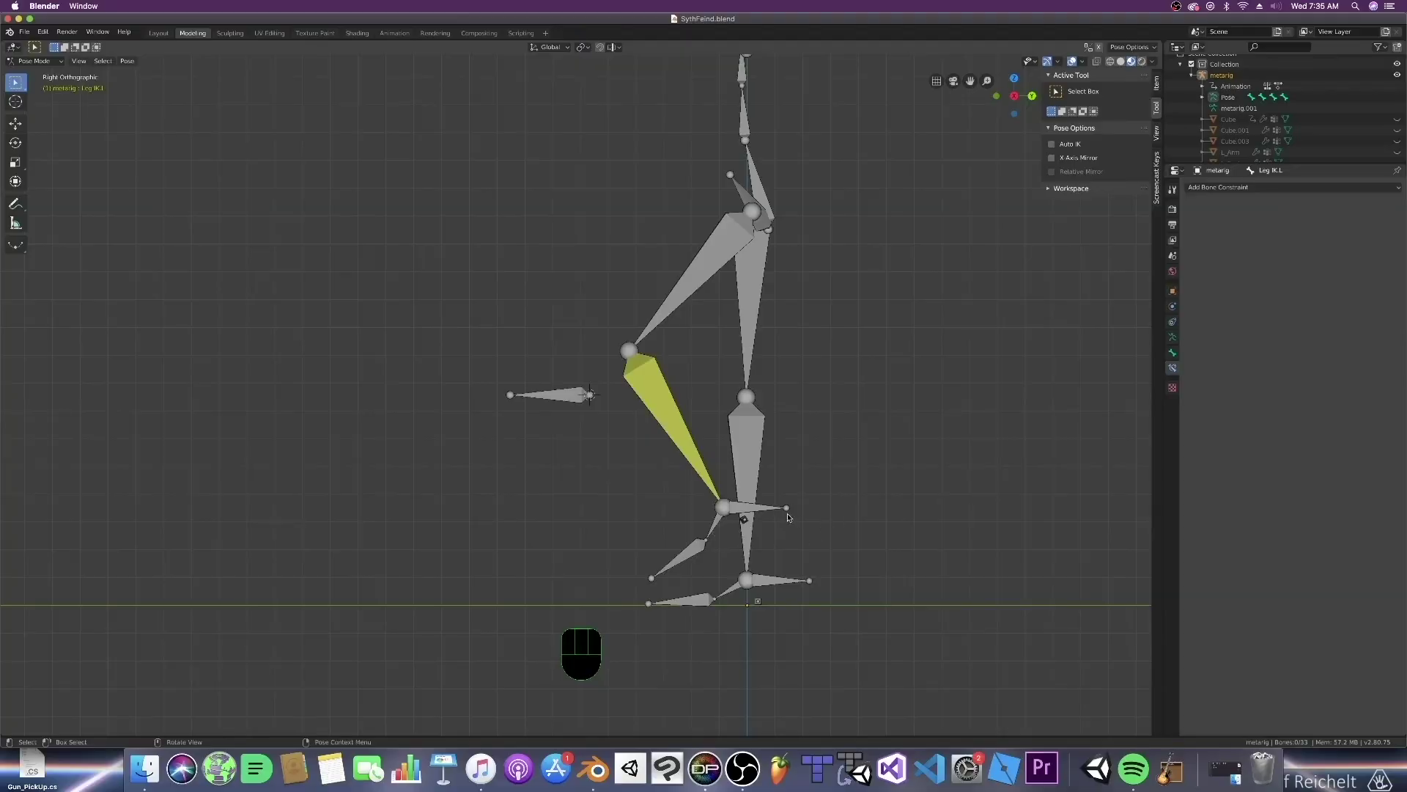
# Add a Copy Rotation constraint to the foot.L bone with Leg IK.L as its target
pyautogui.click(773, 509)
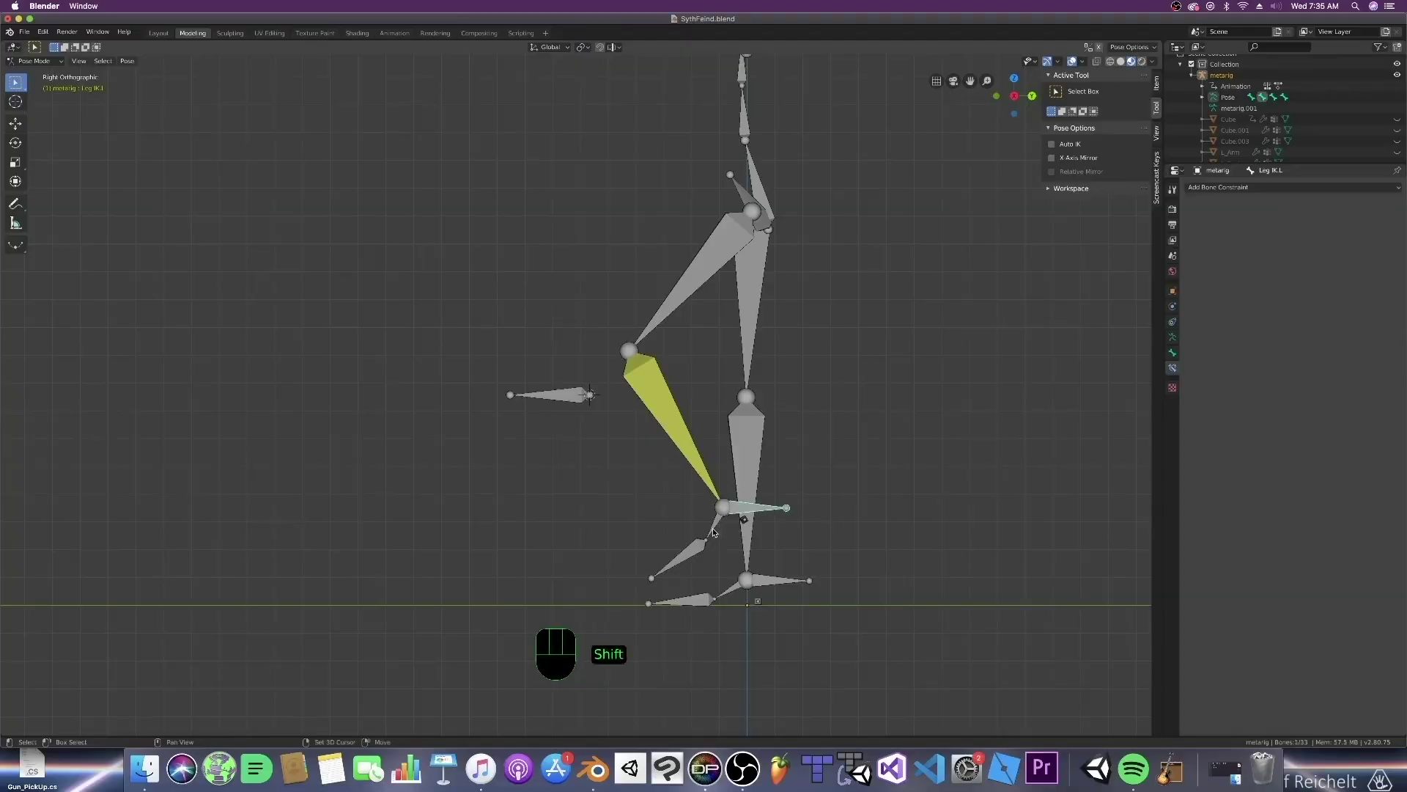
pyautogui.keyDown('shift'); pyautogui.click(713, 529); pyautogui.keyUp('shift')
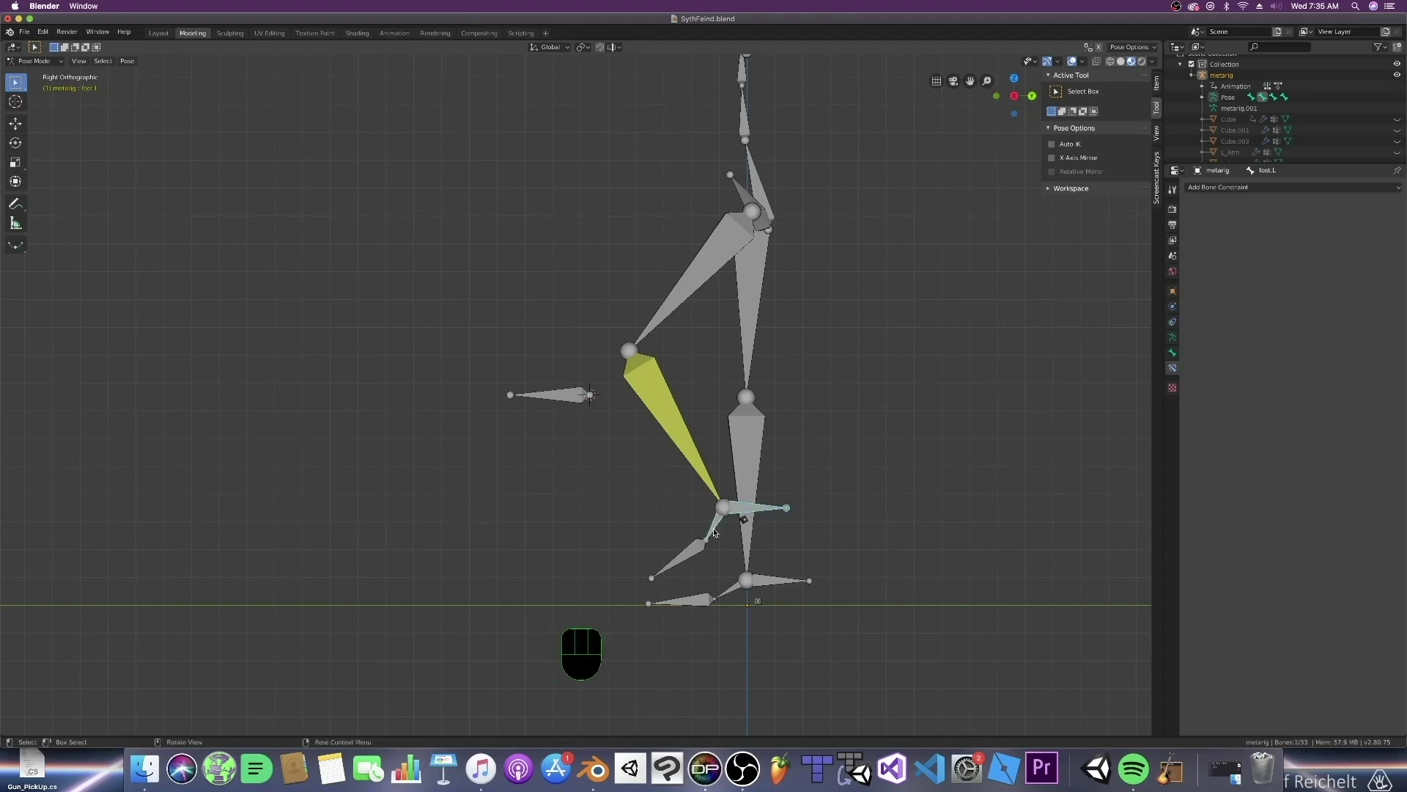
pyautogui.hotkey('ctrl', 'shift', 'c')
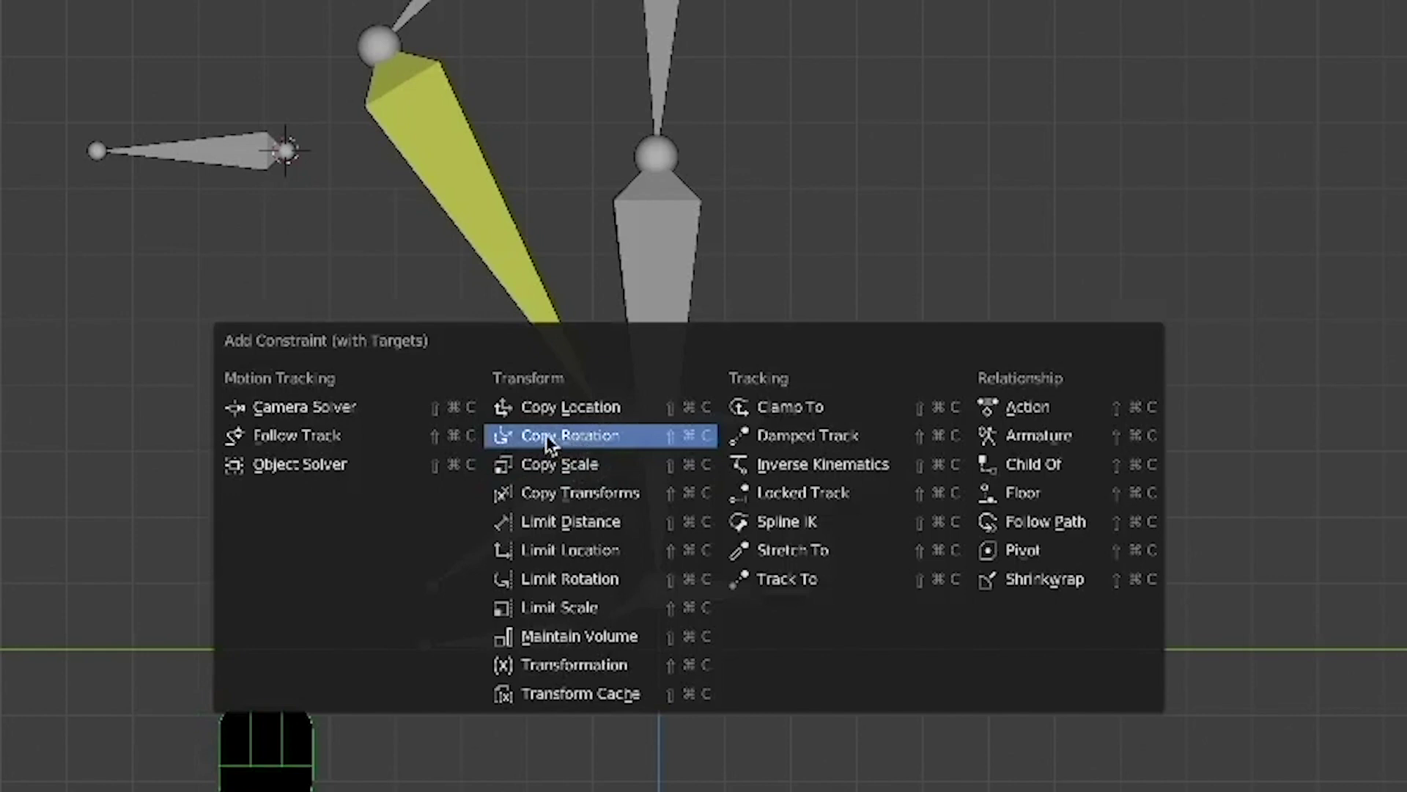
pyautogui.click(607, 440)
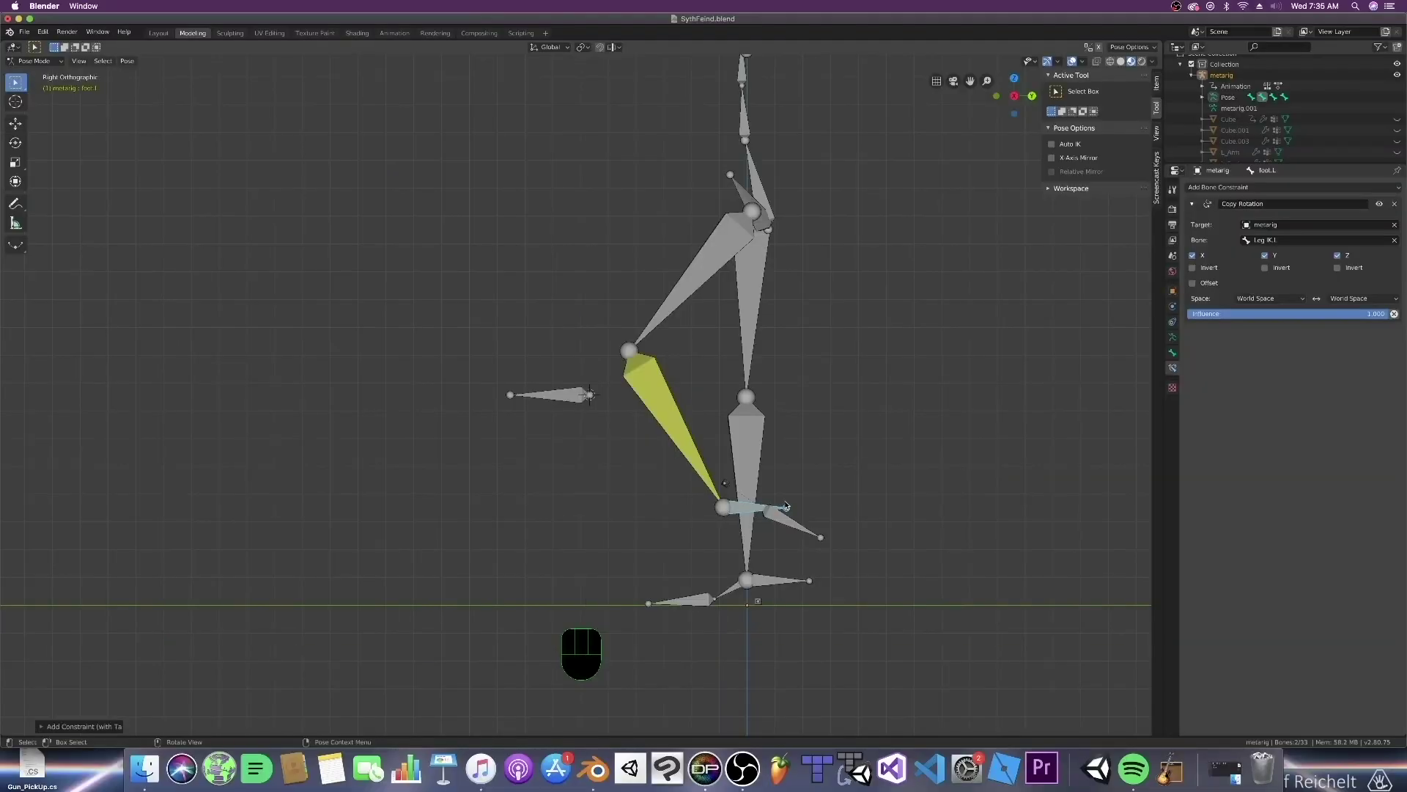
# Set both spaces of the foot.L bone's Copy Rotation constraint to Local With Parent
pyautogui.moveTo(786, 505); pyautogui.dragTo(803, 502, button='middle')
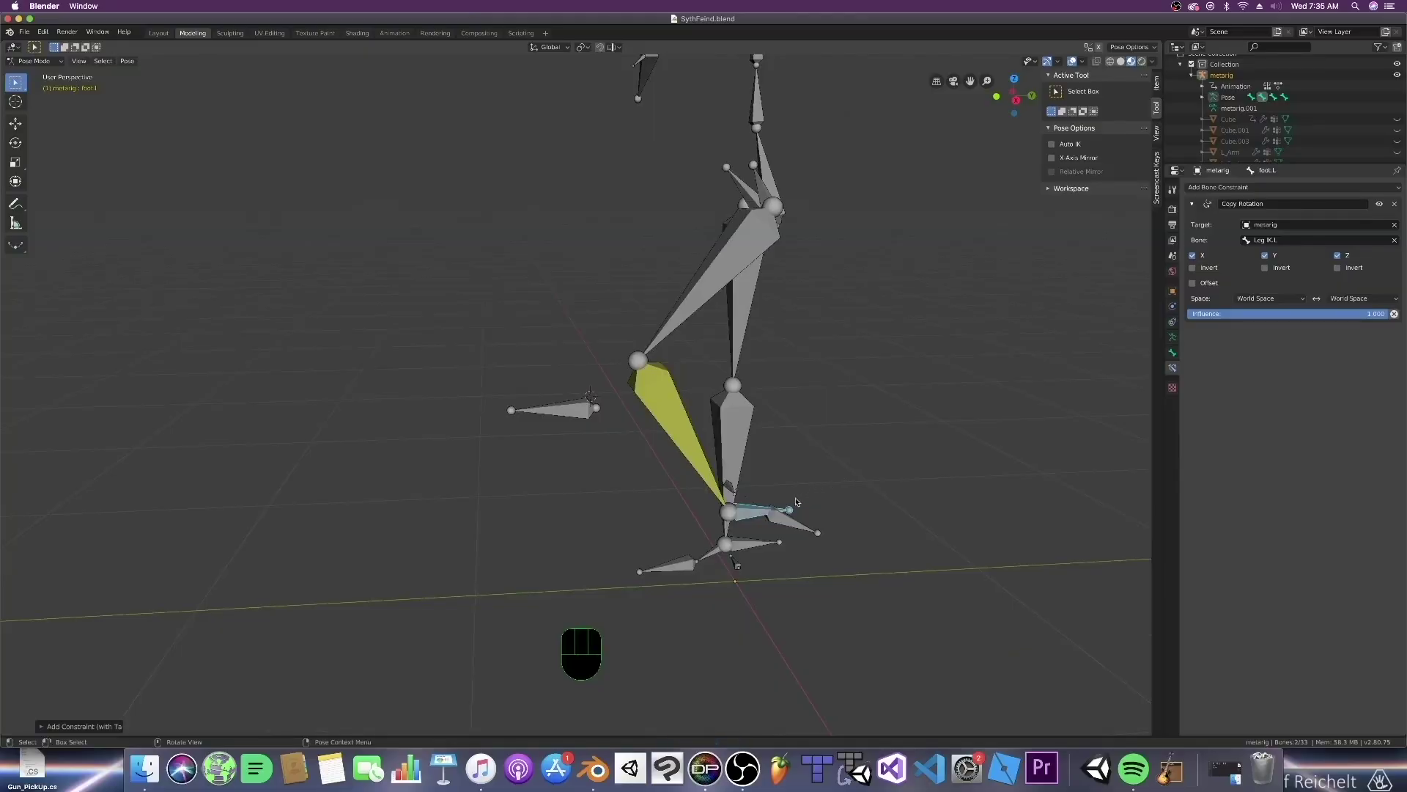
pyautogui.moveTo(834, 504); pyautogui.dragTo(788, 449, button='middle')
pyautogui.click(733, 517)
pyautogui.click(781, 525)
pyautogui.click(752, 513)
pyautogui.click(695, 511)
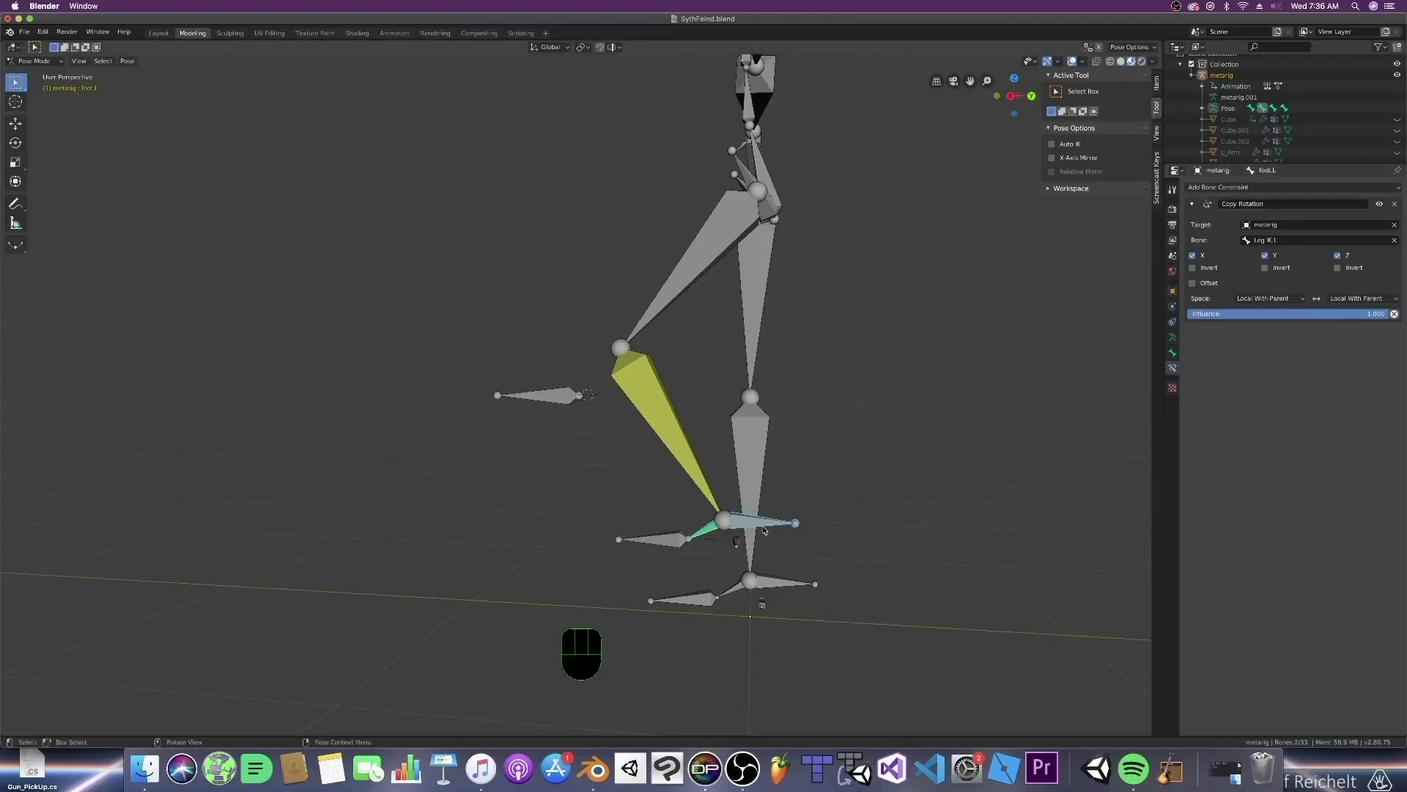
# Rotate the Leg IK.L bone to test how the left foot follows, and undo the rotation
pyautogui.click(764, 529)
pyautogui.press('r')
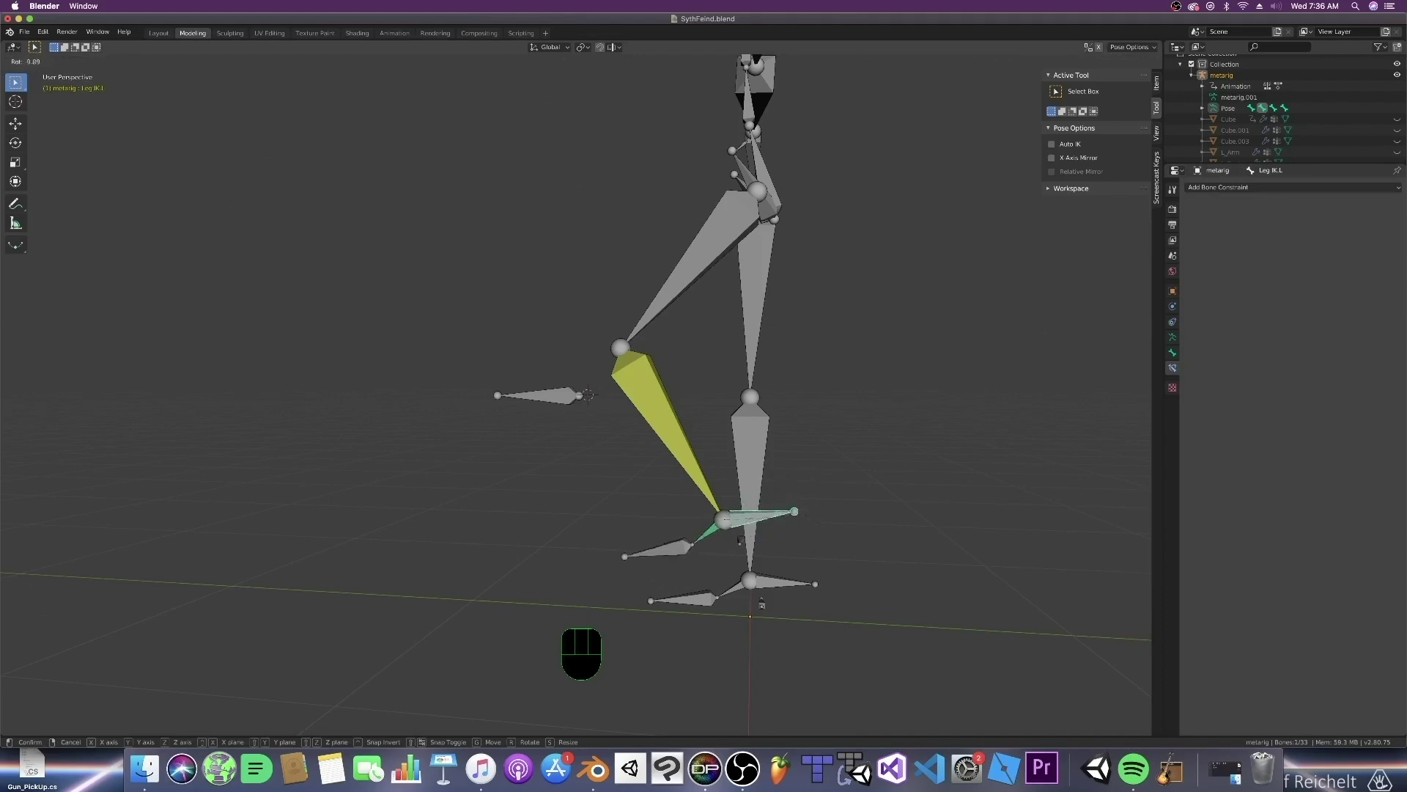
pyautogui.click(739, 541)
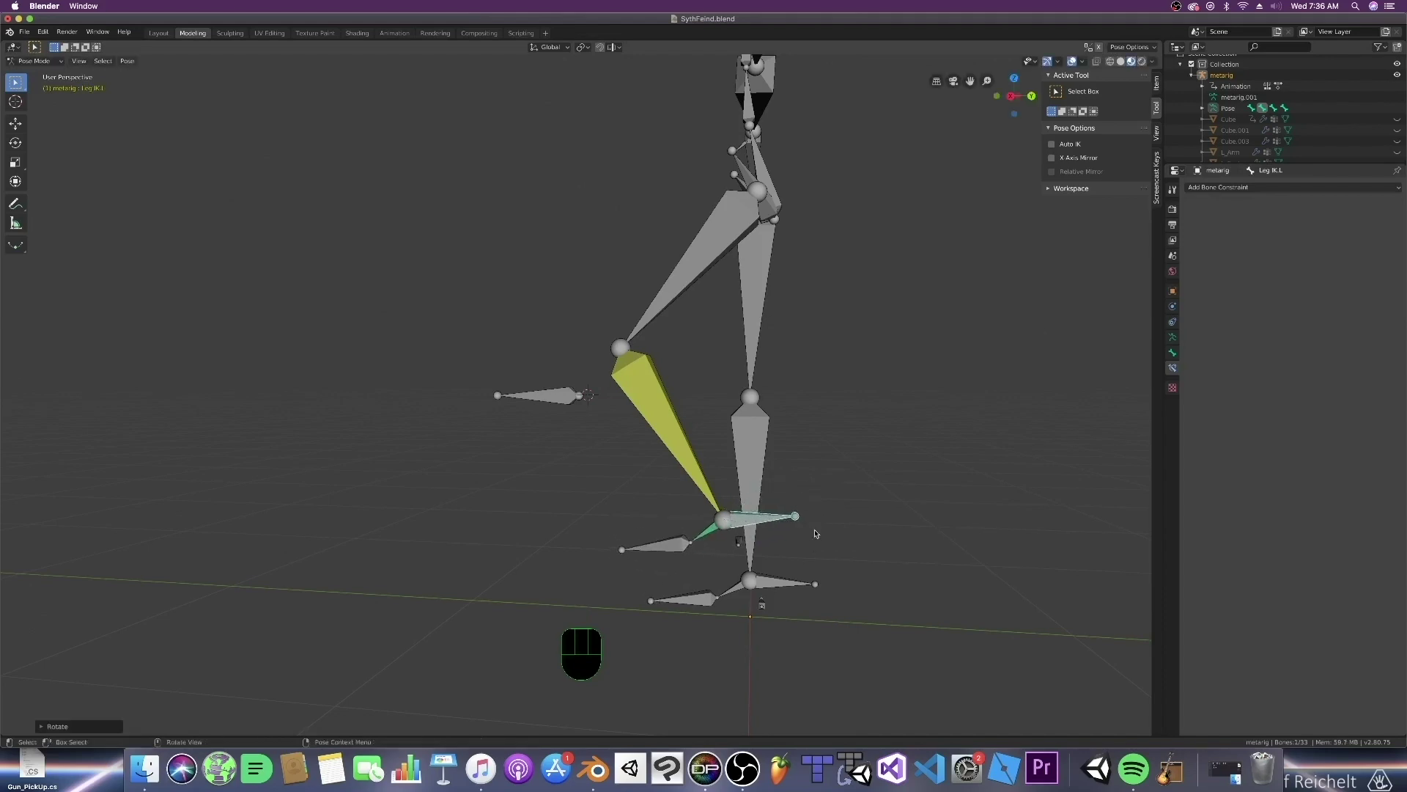
pyautogui.hotkey('ctrl', 'z')
# Test-rotate Leg IK.L in bottom view, check foot.L's Copy Rotation axis settings, repeat the rotation, and undo it
pyautogui.press('ctrl+KP_7')
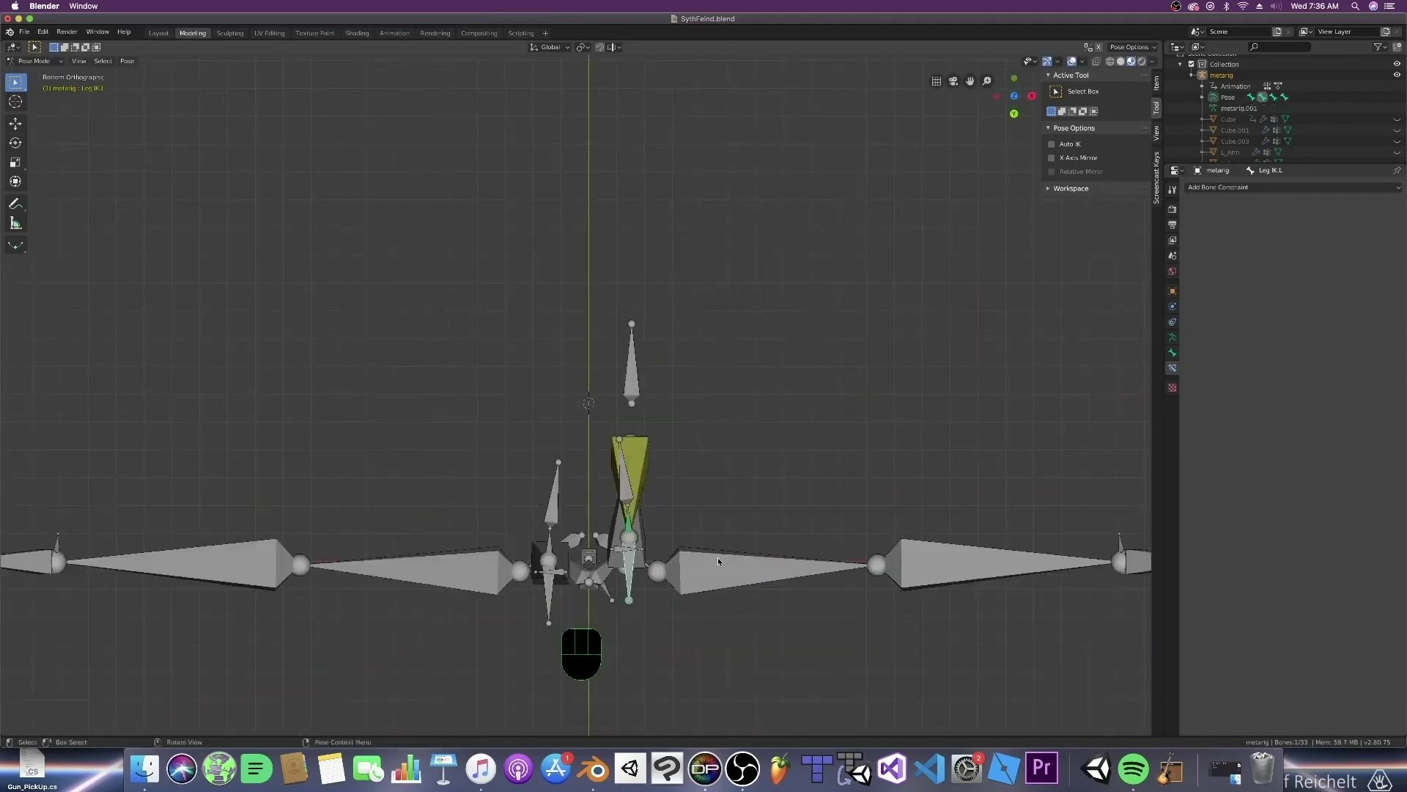
pyautogui.press('r')
pyautogui.click(702, 546)
pyautogui.click(630, 529)
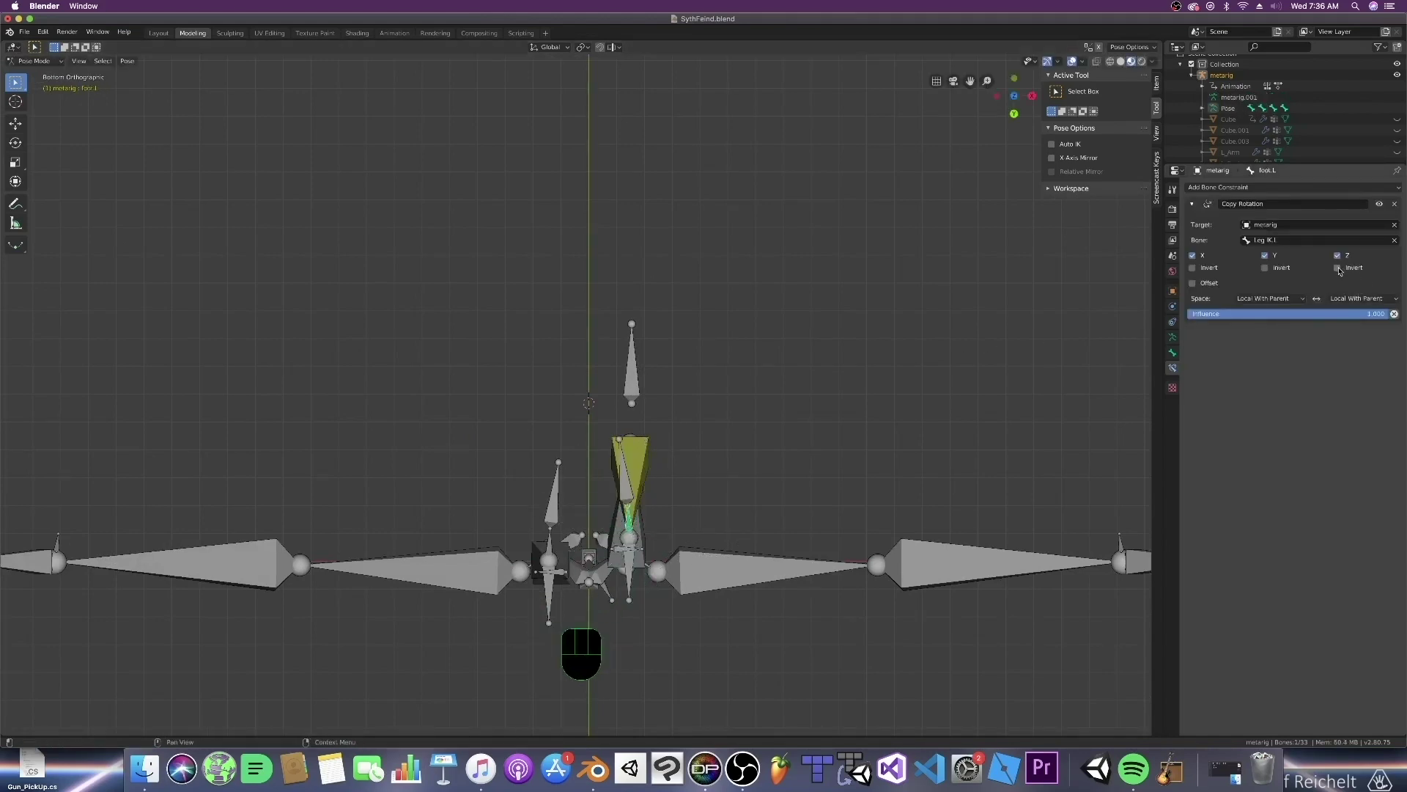
pyautogui.click(630, 572)
pyautogui.press('r')
pyautogui.click(691, 562)
pyautogui.press('super+z')
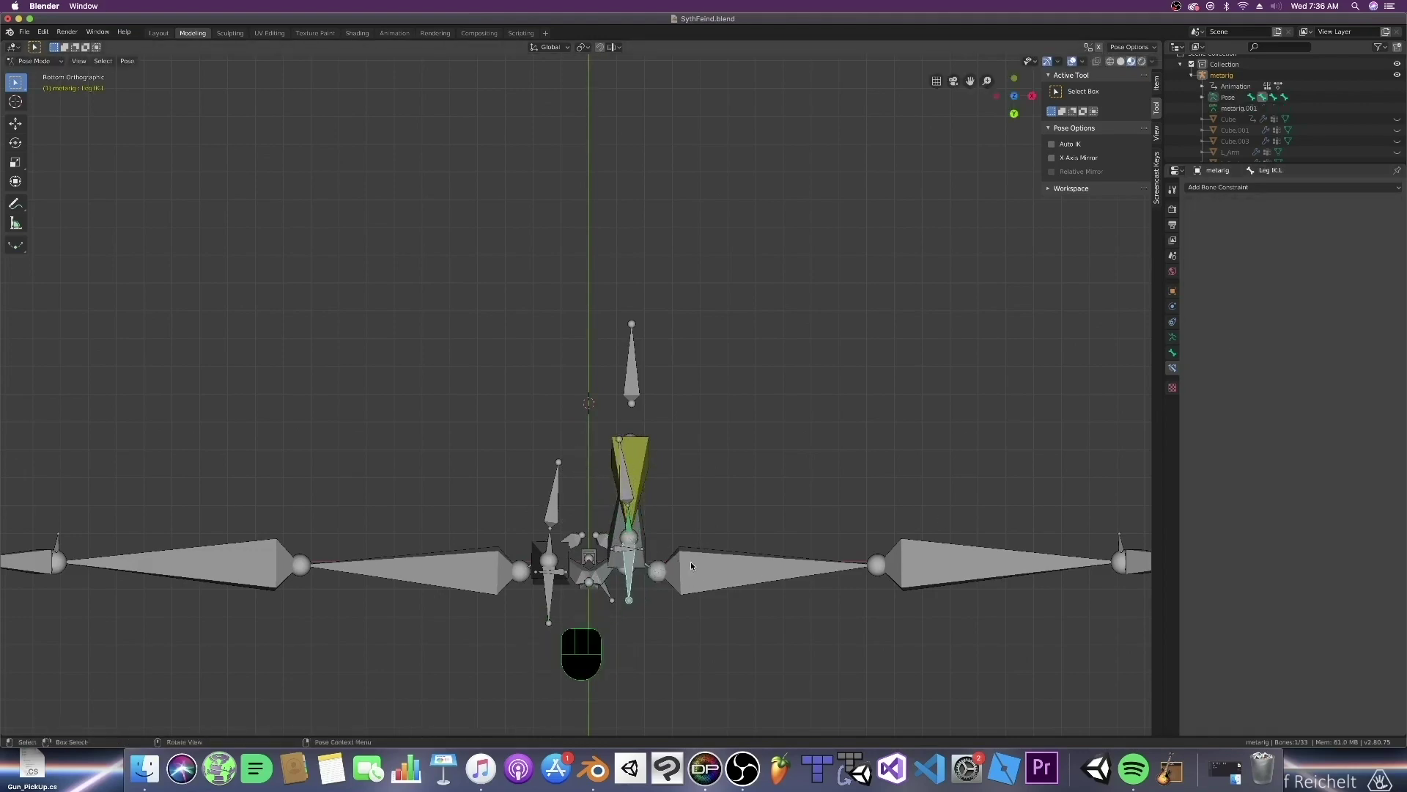
# Invert the Z axis in the foot.L bone's Copy Rotation constraint
pyautogui.click(628, 526)
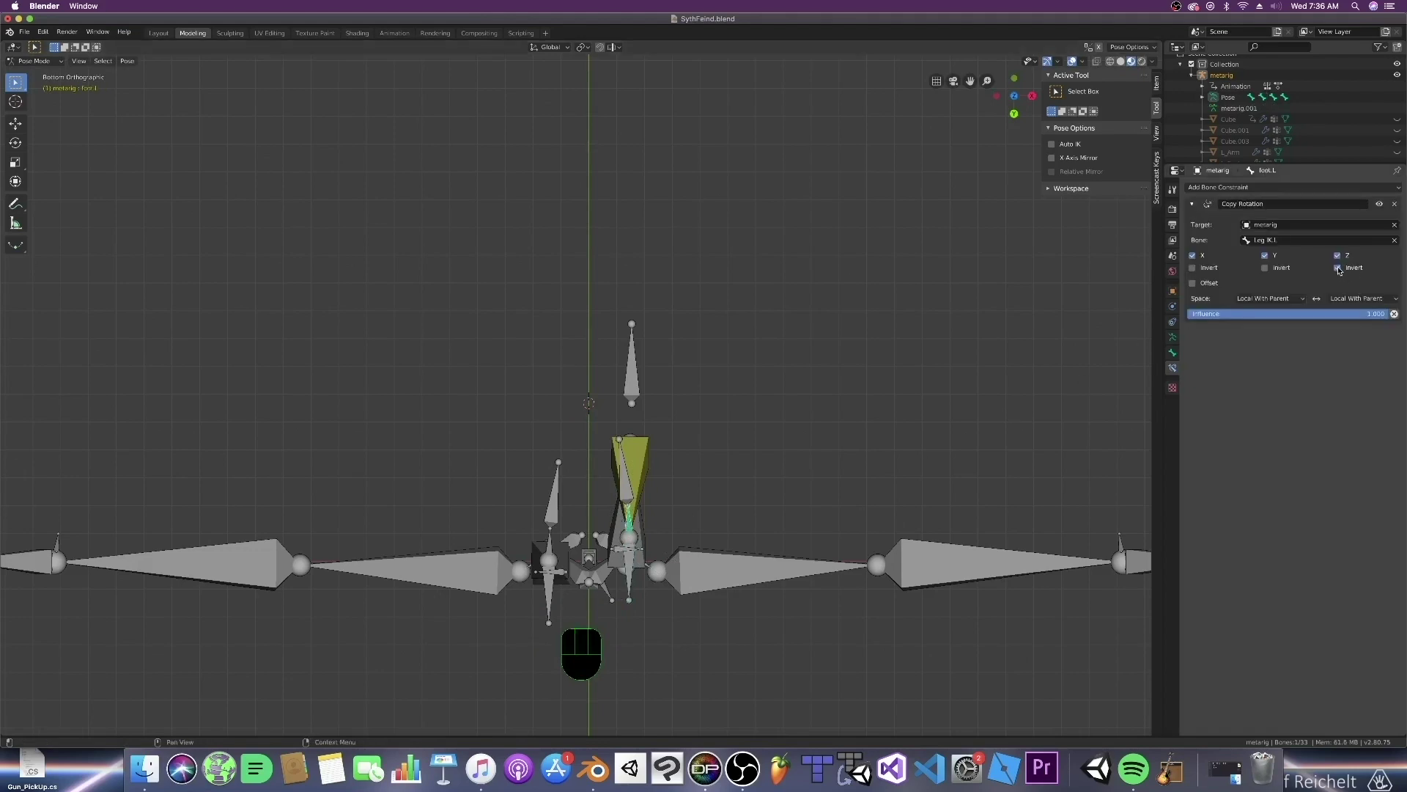
pyautogui.moveTo(952, 440); pyautogui.dragTo(951, 443, button='middle')
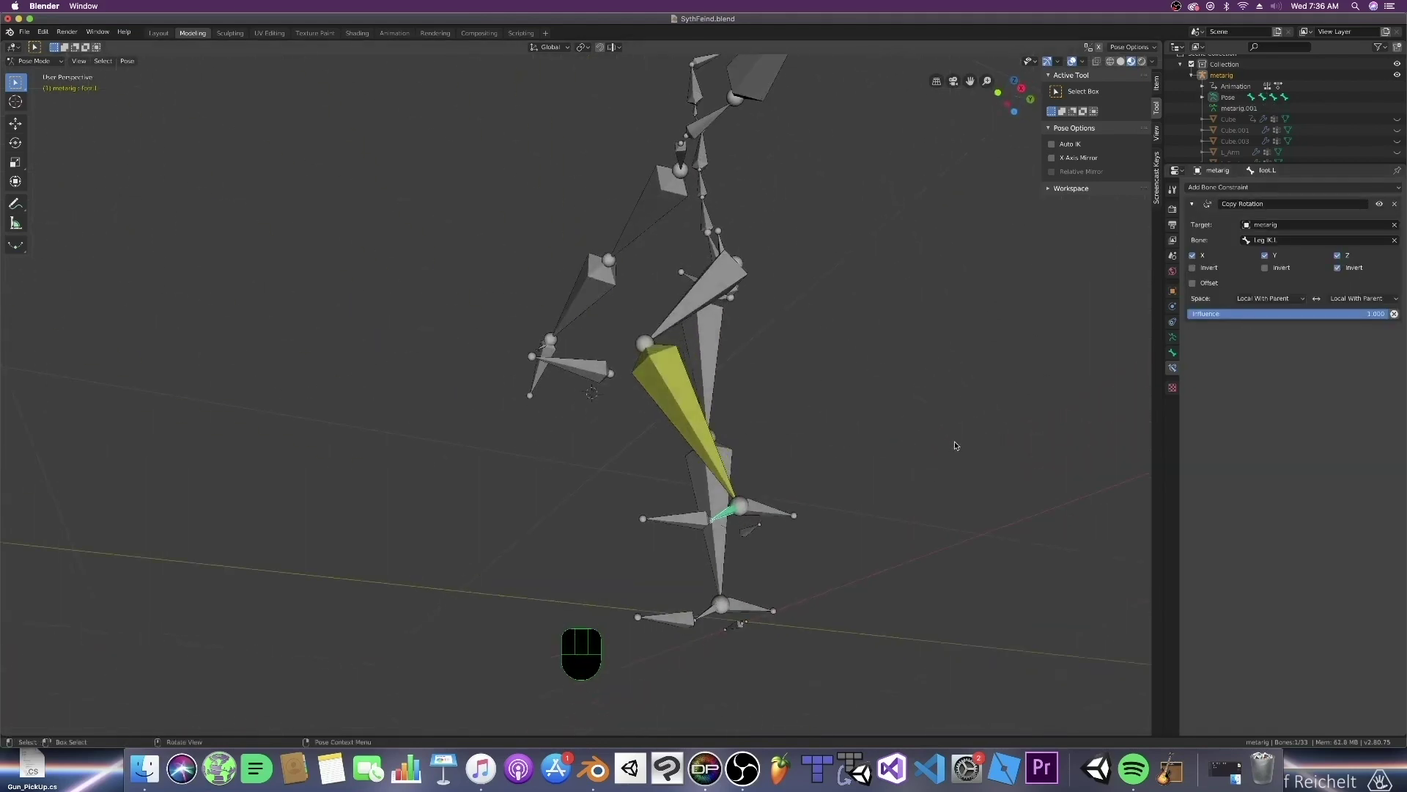
pyautogui.press('KP_3')
# Rotate the Leg IK.L bone in bottom view and move it in side view to test the left foot
pyautogui.press('ctrl+KP_7')
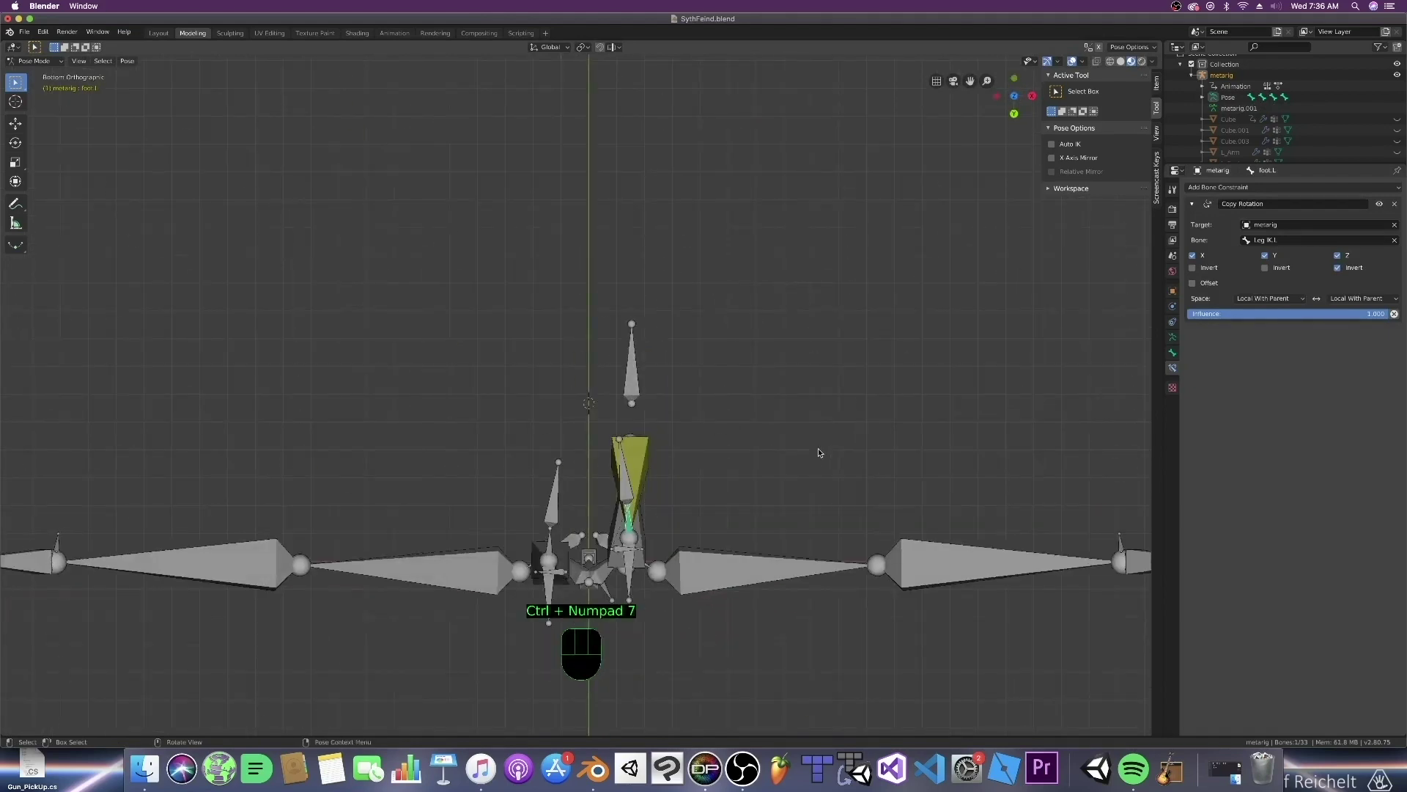
pyautogui.click(633, 571)
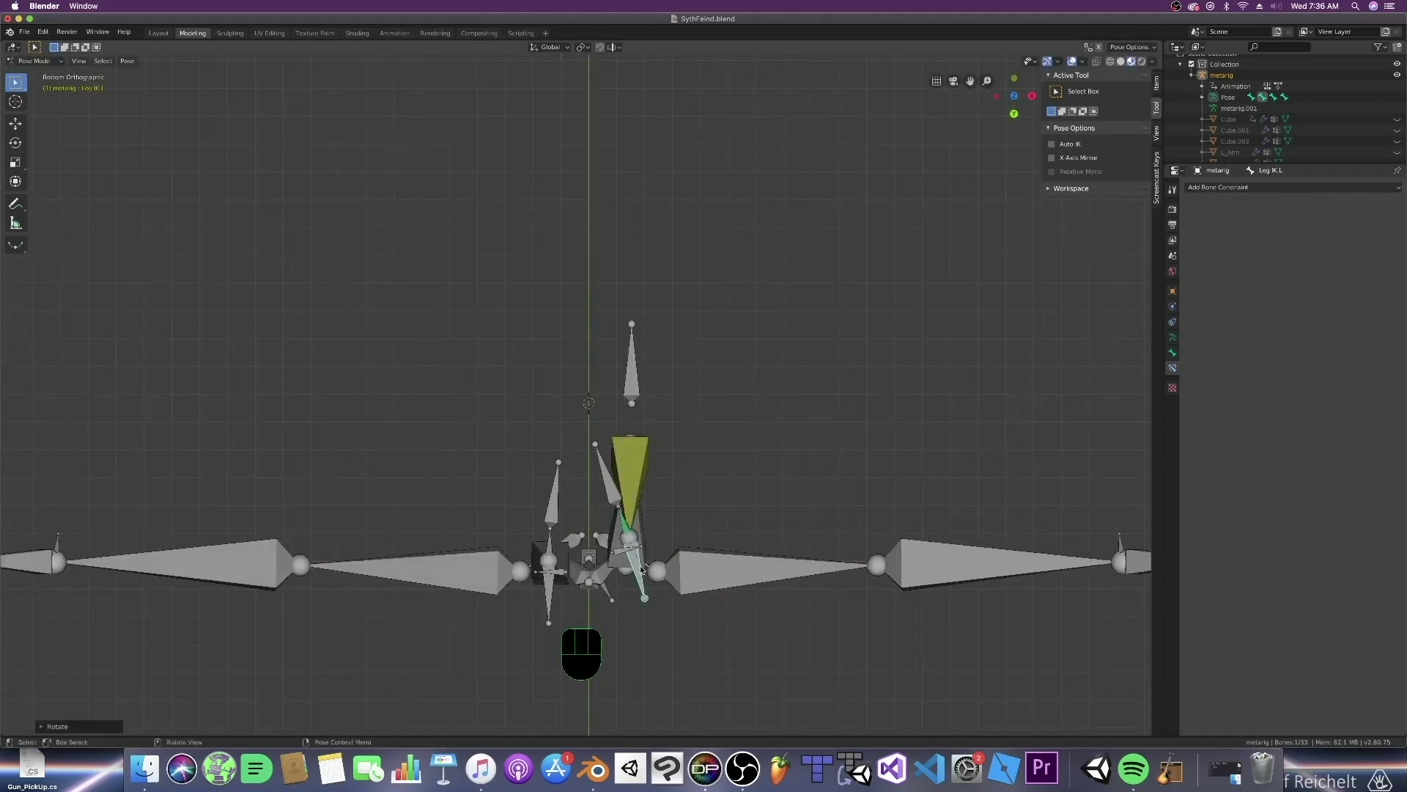
pyautogui.press('KP_3')
pyautogui.press('g')
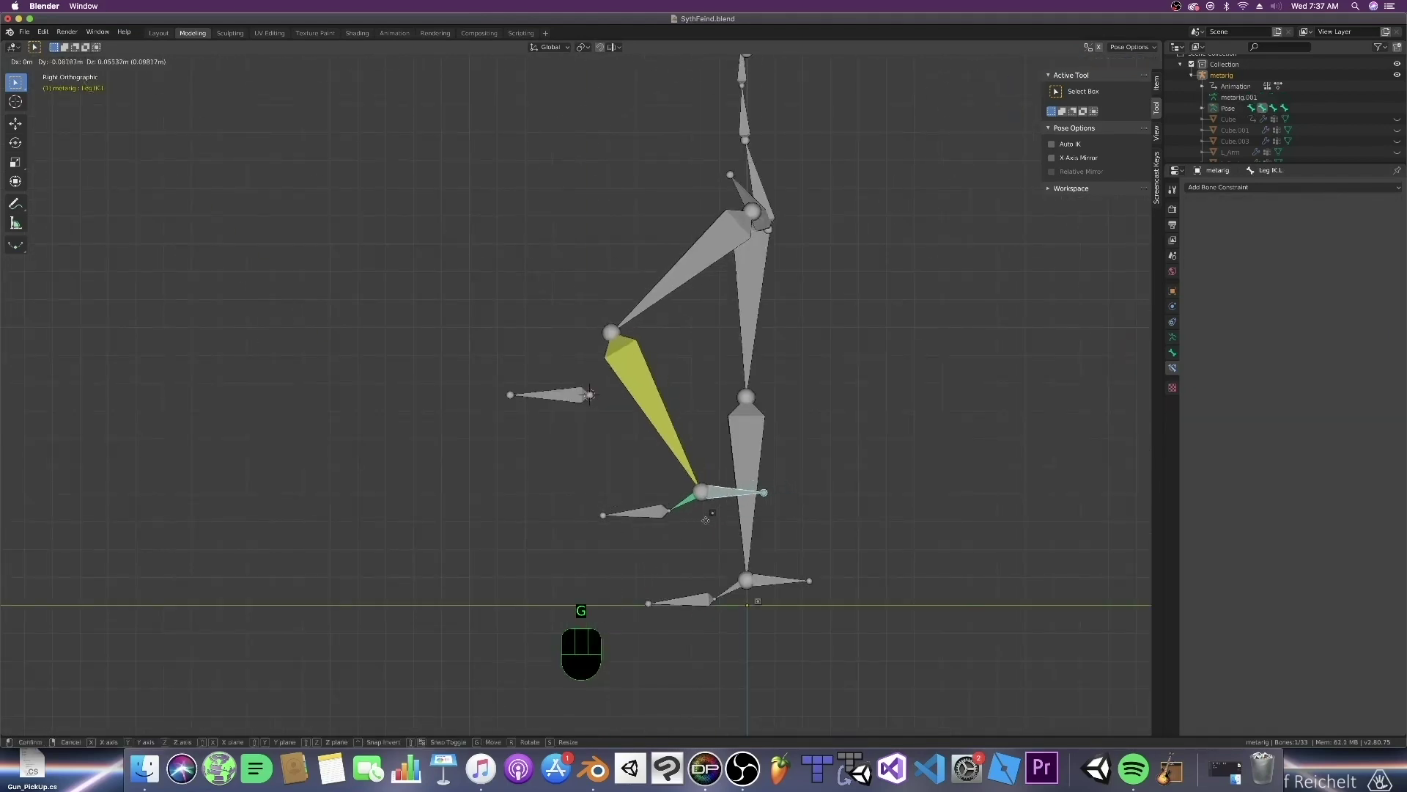
pyautogui.click(758, 503)
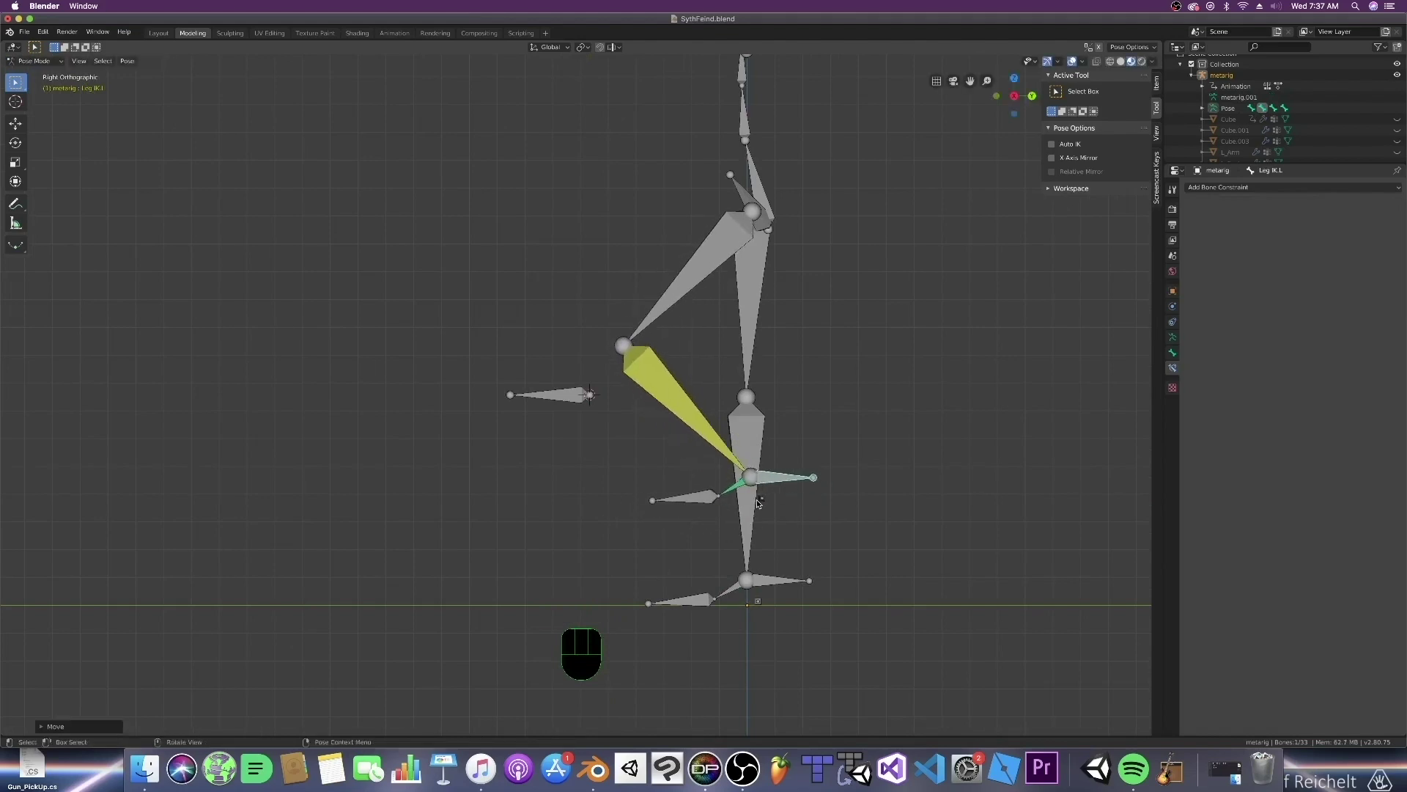
# Clear the location of all bones to return the rig to its rest pose, and save the file
pyautogui.press('a')
pyautogui.hotkey('ctrl', 'a')
pyautogui.hotkey('alt', 'g')
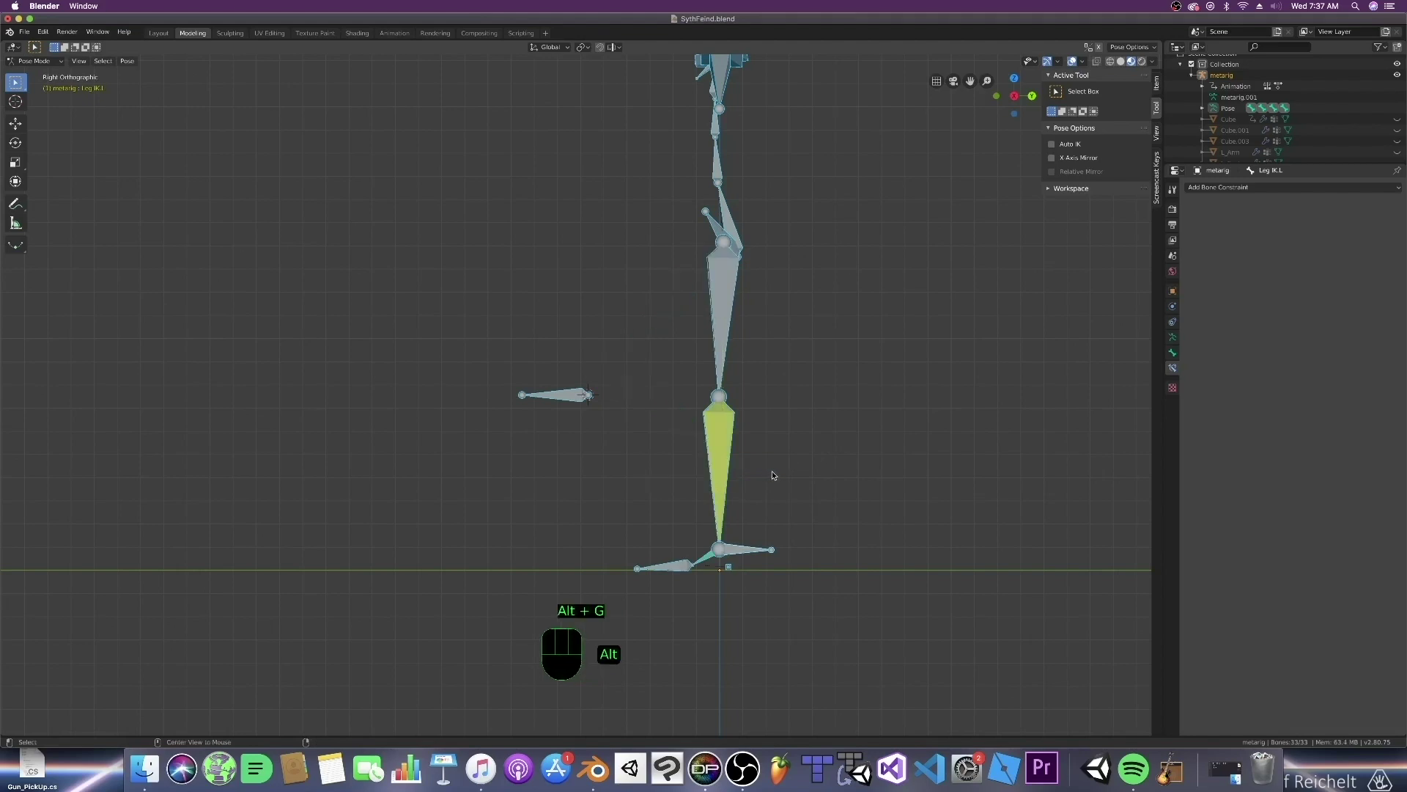
pyautogui.moveTo(758, 490); pyautogui.dragTo(732, 477, button='middle')
pyautogui.press('KP_1')
pyautogui.press('super+s')
pyautogui.click(763, 475)
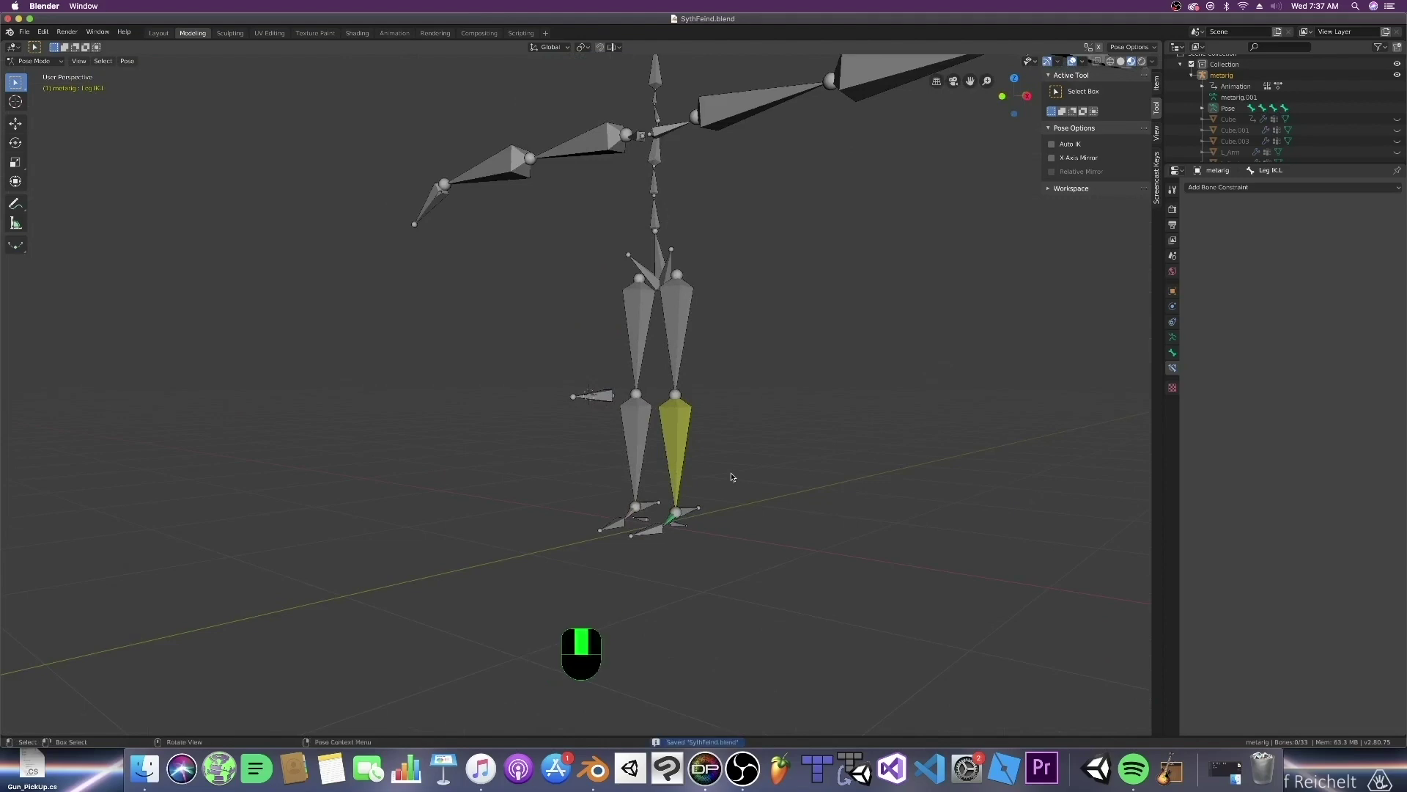
pyautogui.moveTo(642, 458); pyautogui.dragTo(626, 411, button='middle')
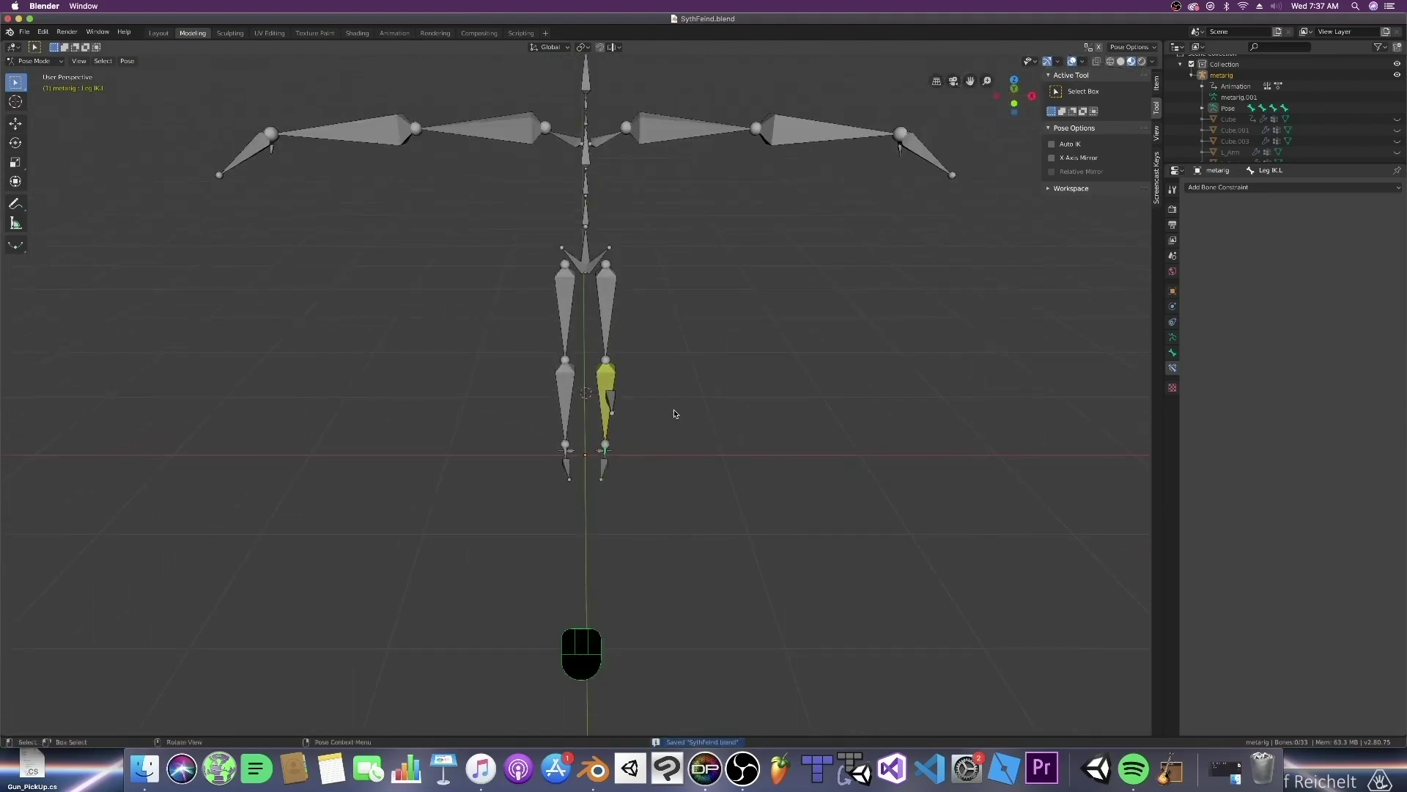
# In Edit Mode and front view, duplicate the Pole Target.L bone along the global X axis to the opposite knee
pyautogui.scroll(3, 674, 409)
pyautogui.click(30, 60)
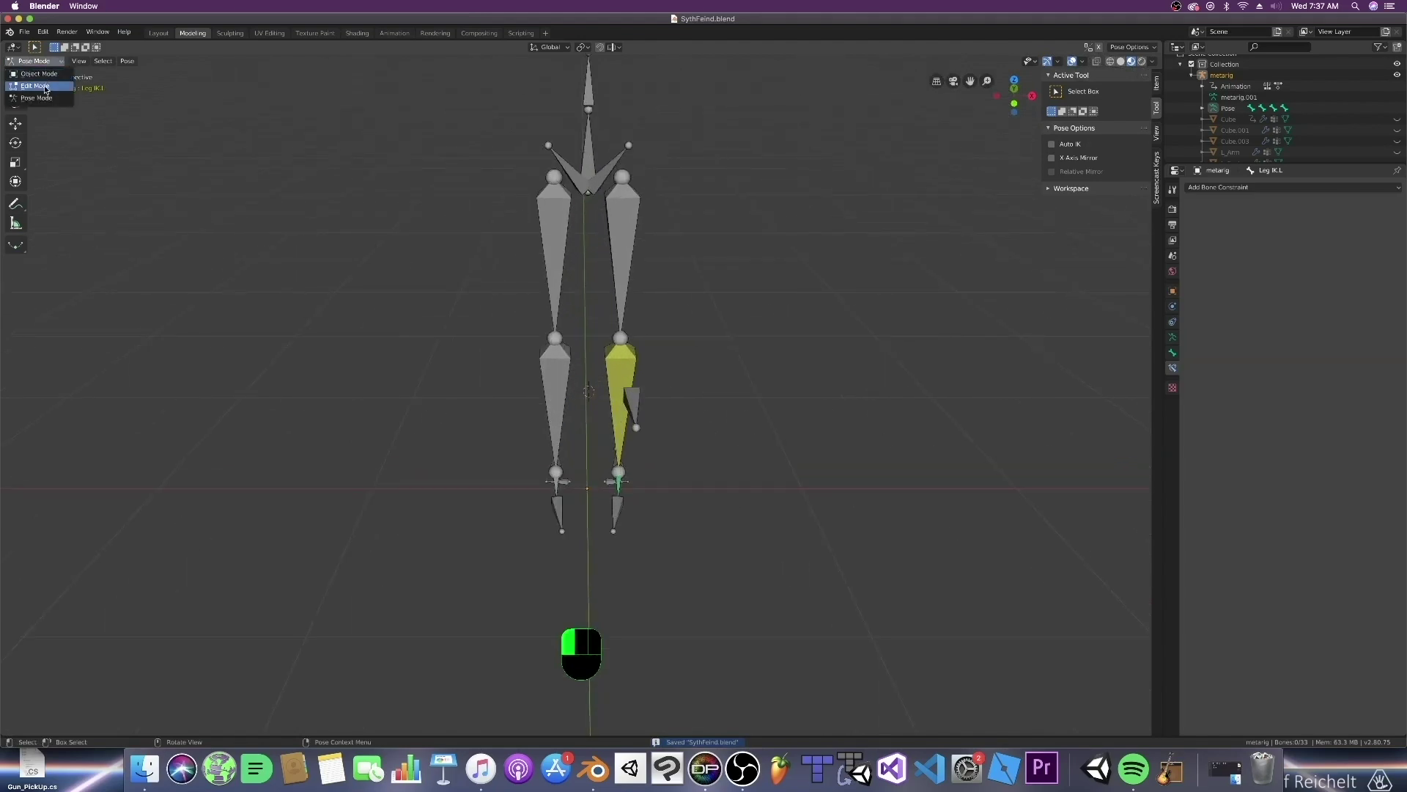
pyautogui.click(33, 82)
pyautogui.press('KP_1')
pyautogui.click(650, 396)
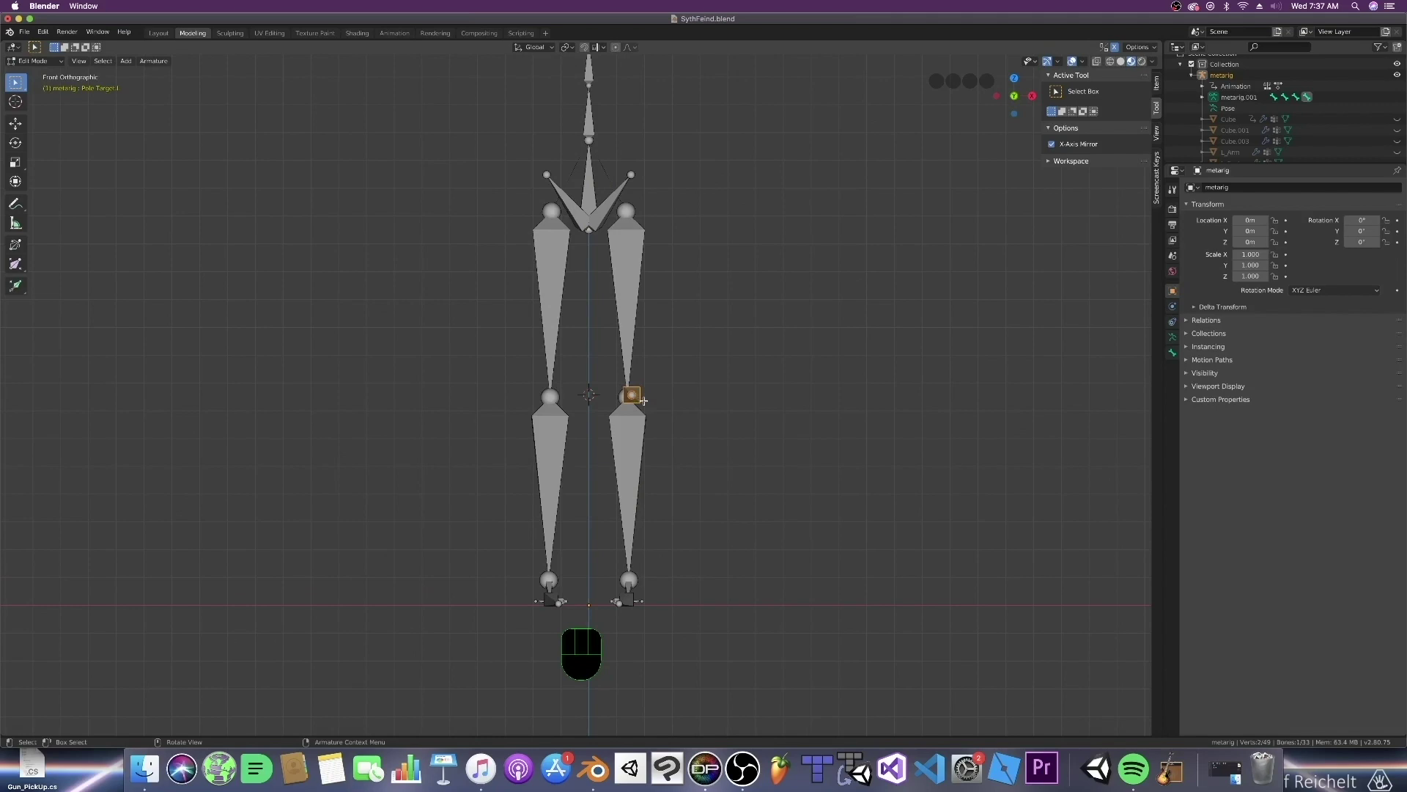
pyautogui.hotkey('shift', 'd')
pyautogui.press('x')
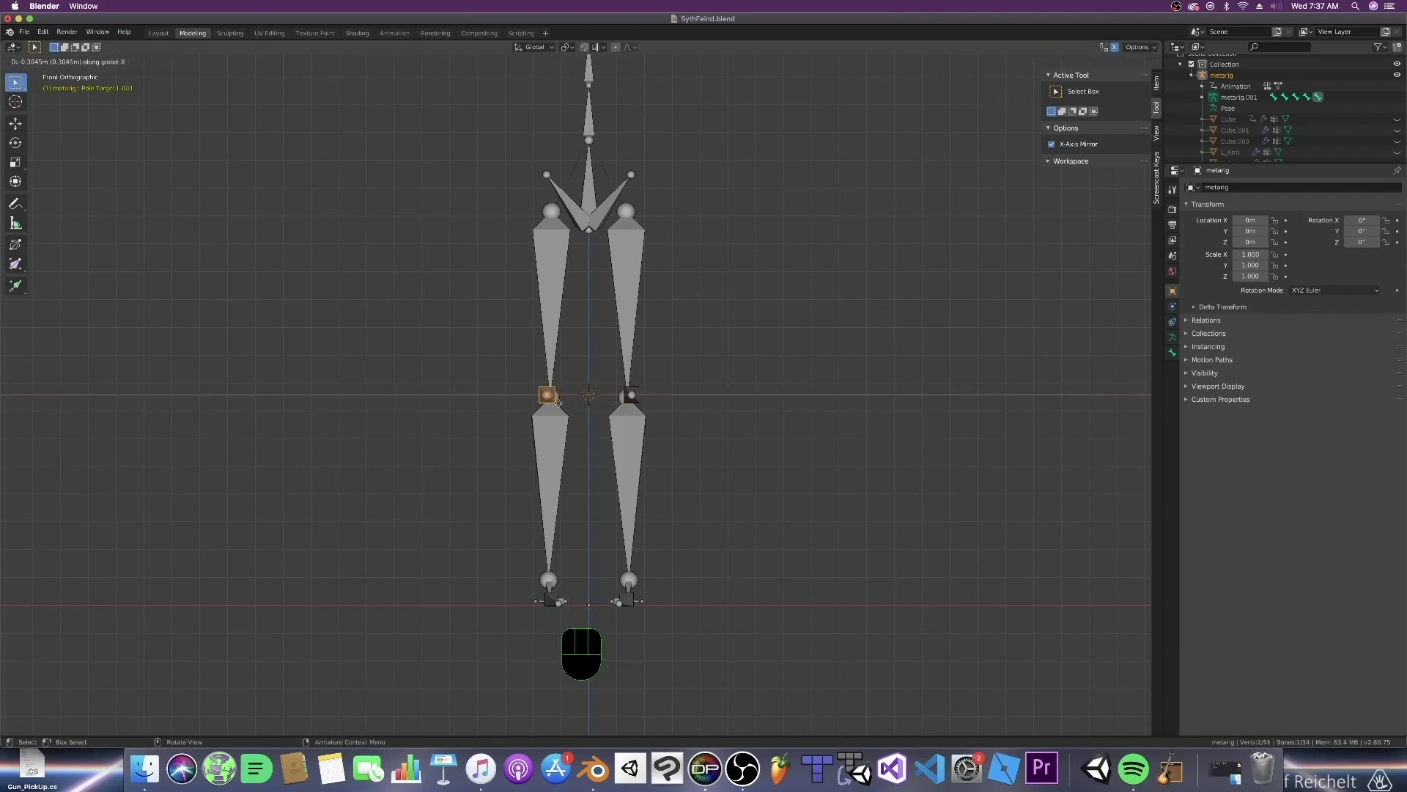
pyautogui.click(557, 401)
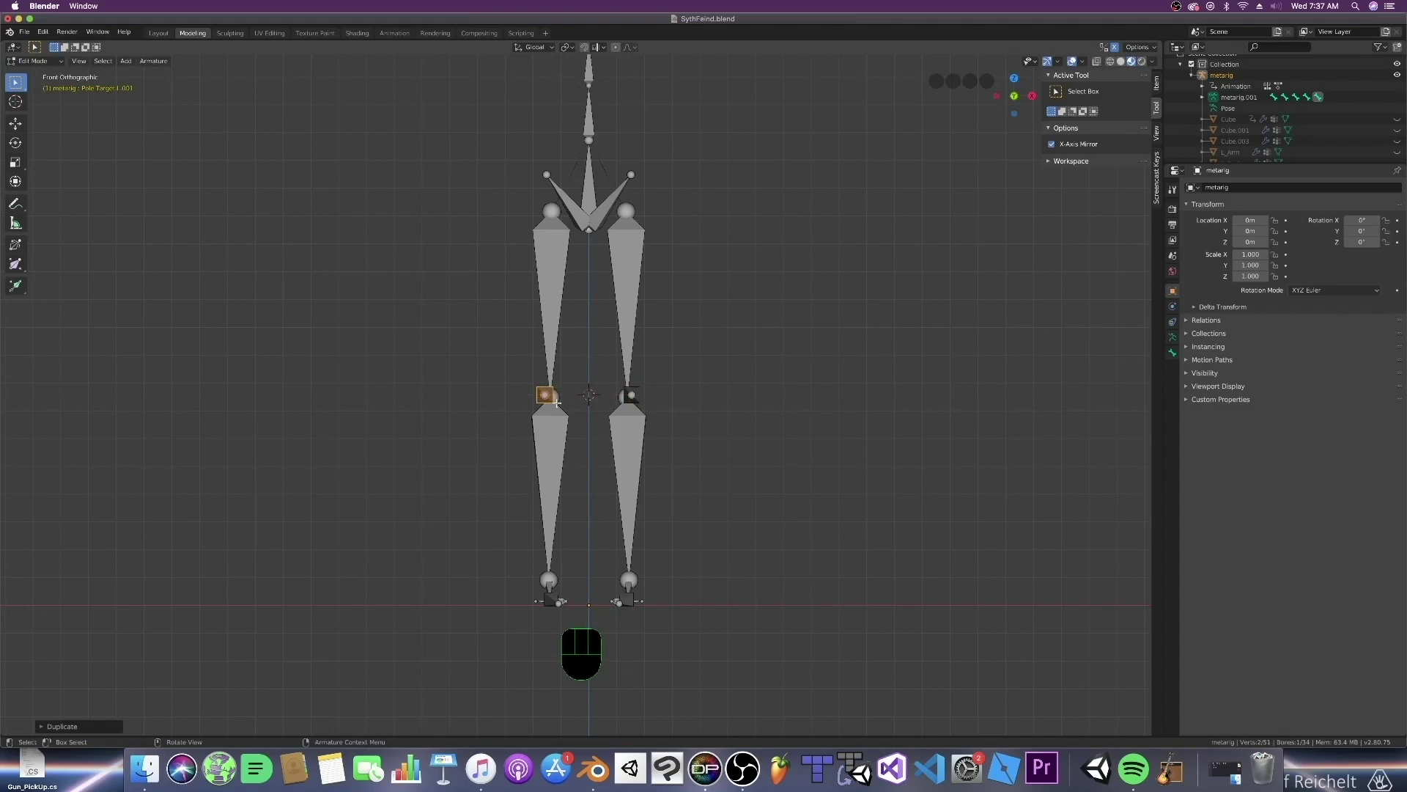
# Adjust the duplicated pole target's position along X so it mirrors the left one, and save the file
pyautogui.scroll(1, 560, 403)
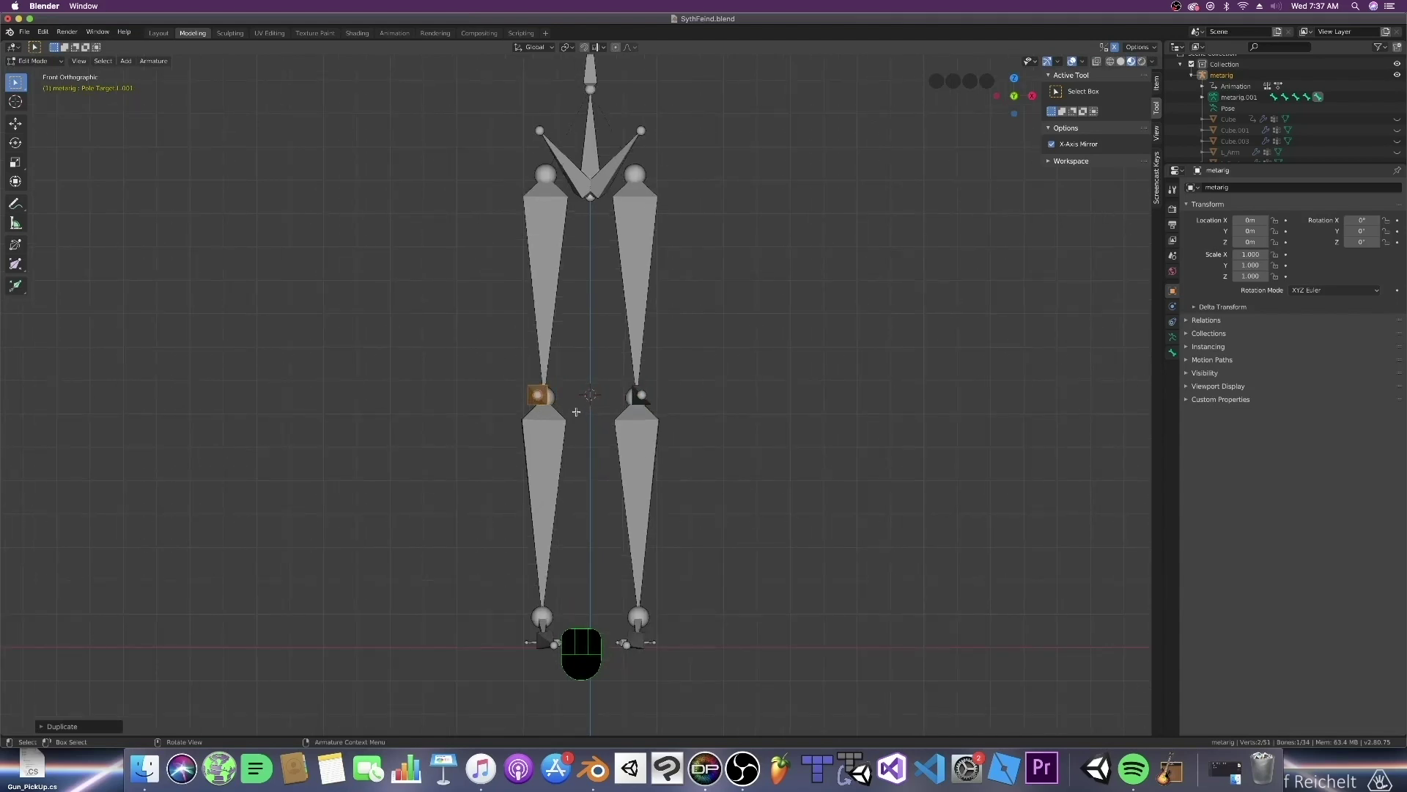
pyautogui.press('g')
pyautogui.press('x')
pyautogui.click(574, 408)
pyautogui.press('super+s')
# Show the bone properties of Pole Target.L to check its name and coordinates, and select its duplicate at the opposite knee
pyautogui.click(642, 390)
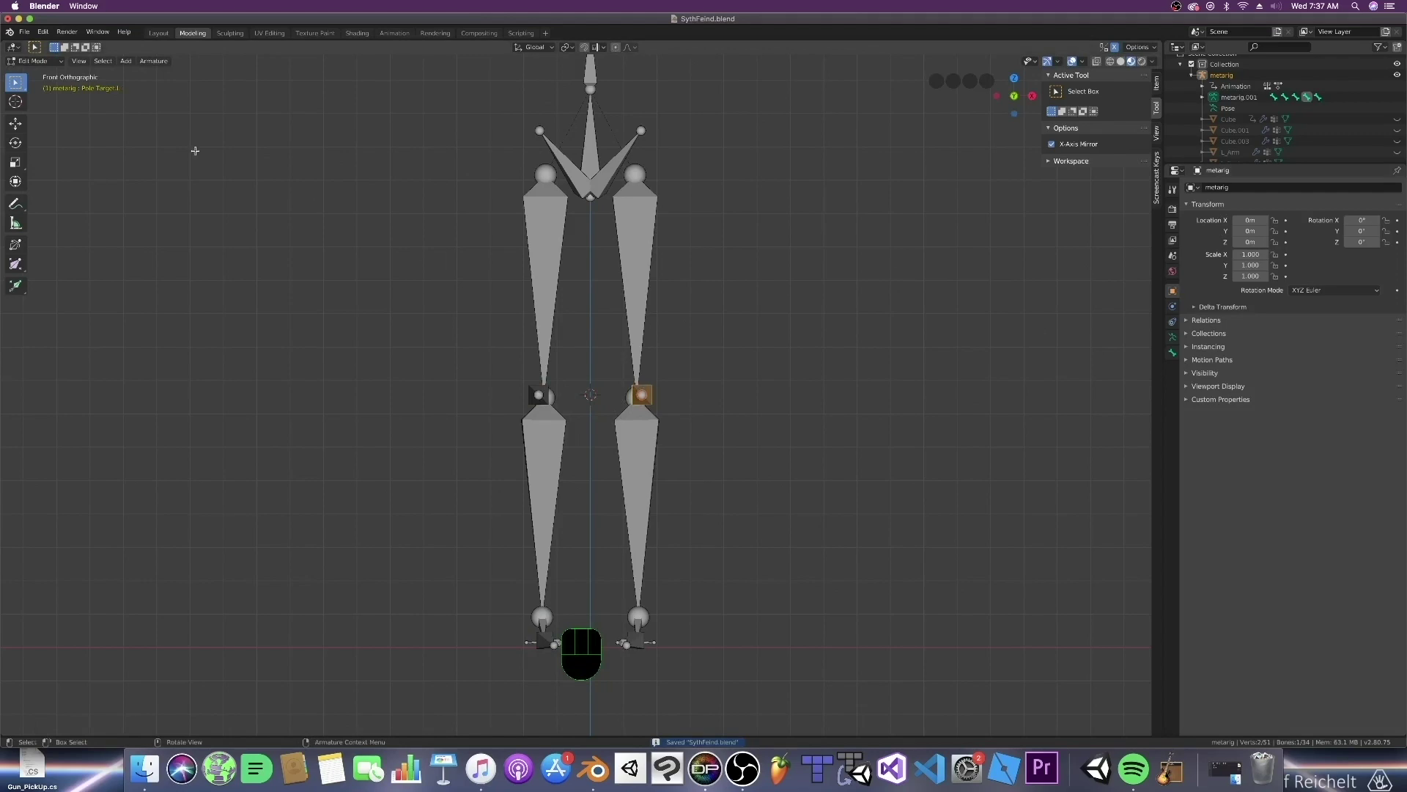
pyautogui.click(1173, 352)
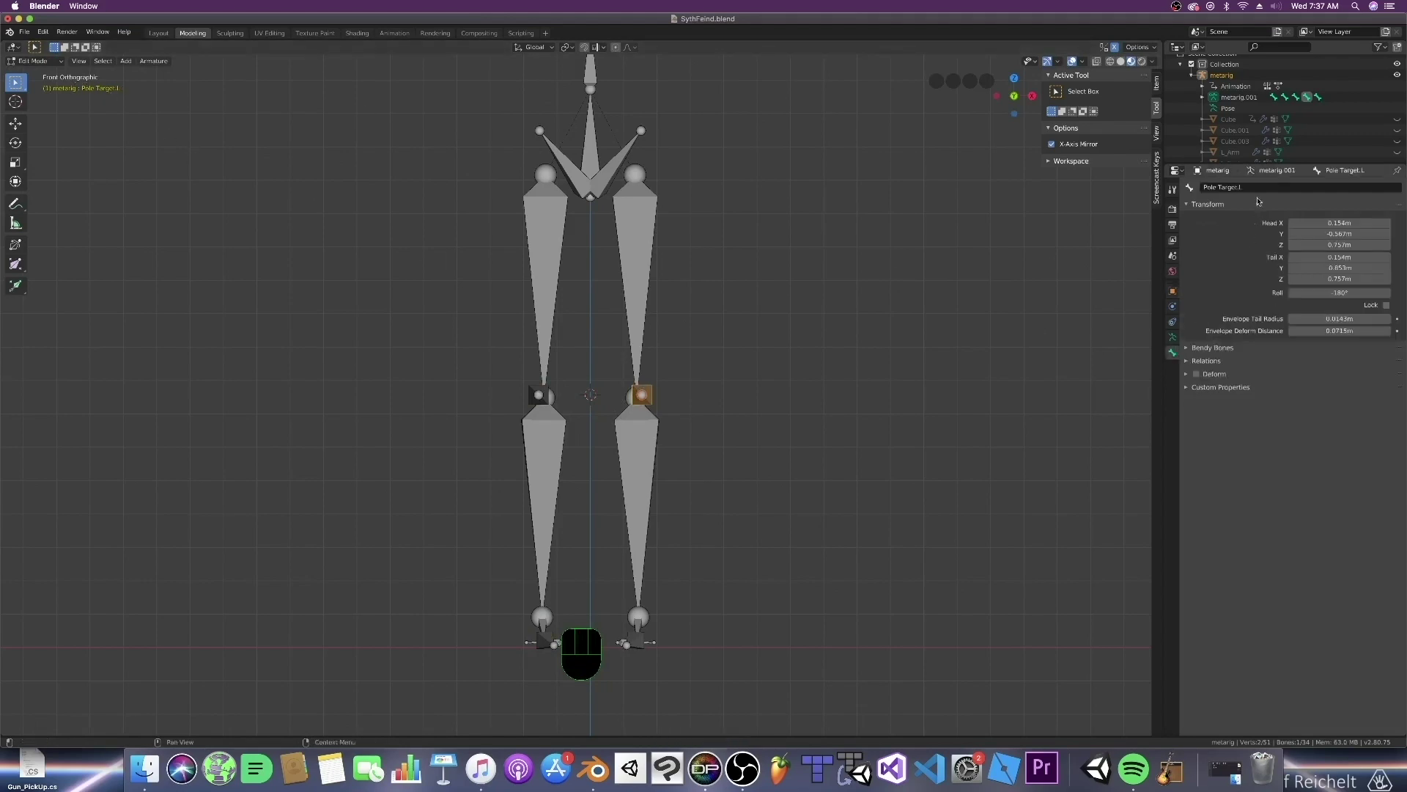
pyautogui.click(546, 398)
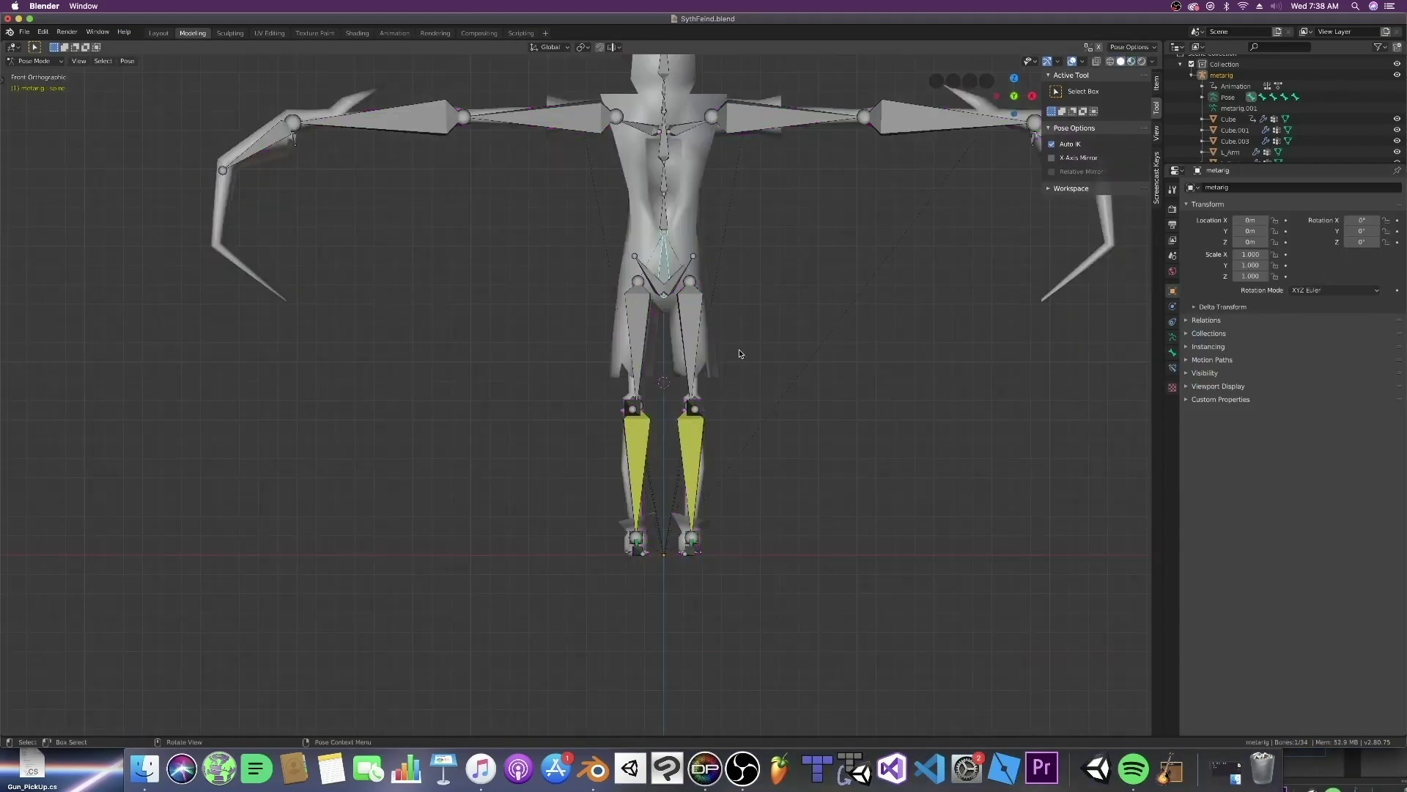
# Move the spine bone at the hips in front view to test how both IK legs follow
pyautogui.moveTo(739, 353)
pyautogui.mouseDown(button='middle')
pyautogui.moveTo(710, 355)
pyautogui.moveTo(762, 363)
pyautogui.mouseUp(button='middle')
pyautogui.press('KP_1')
pyautogui.press('g')
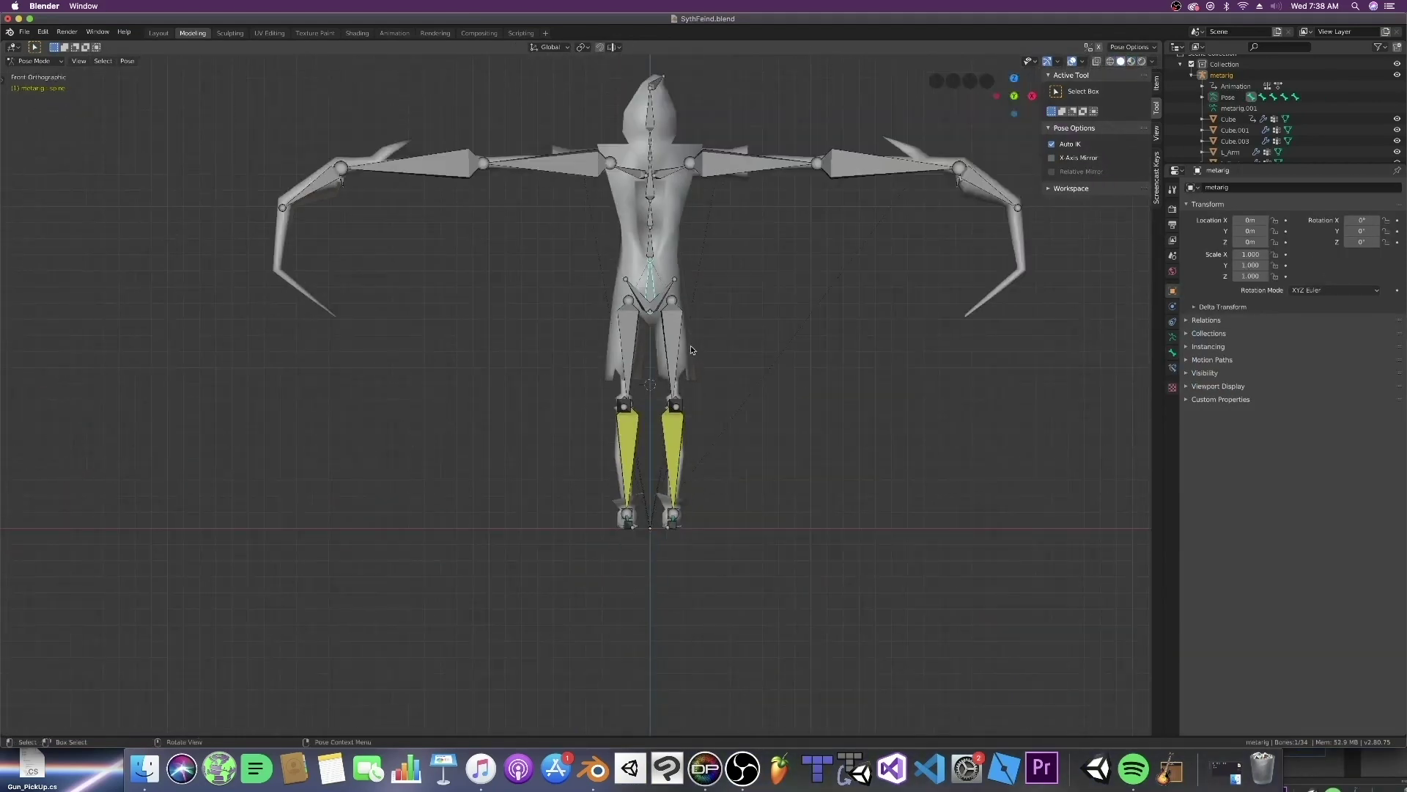